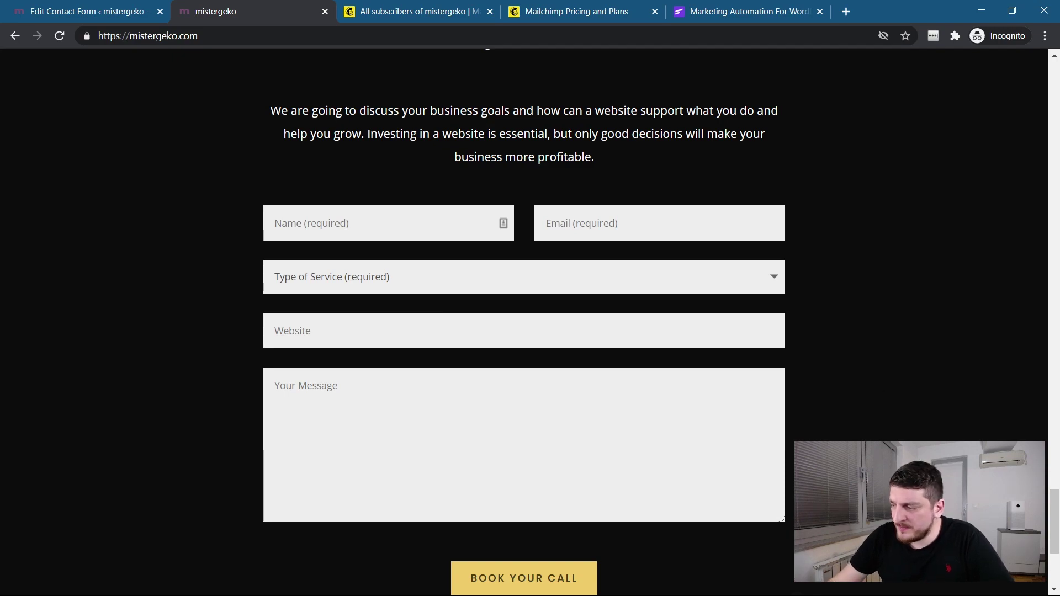
Switch to the Mailchimp tab listing all subscribers of the mistergeko audience.
drag(1058, 530, 1058, 529)
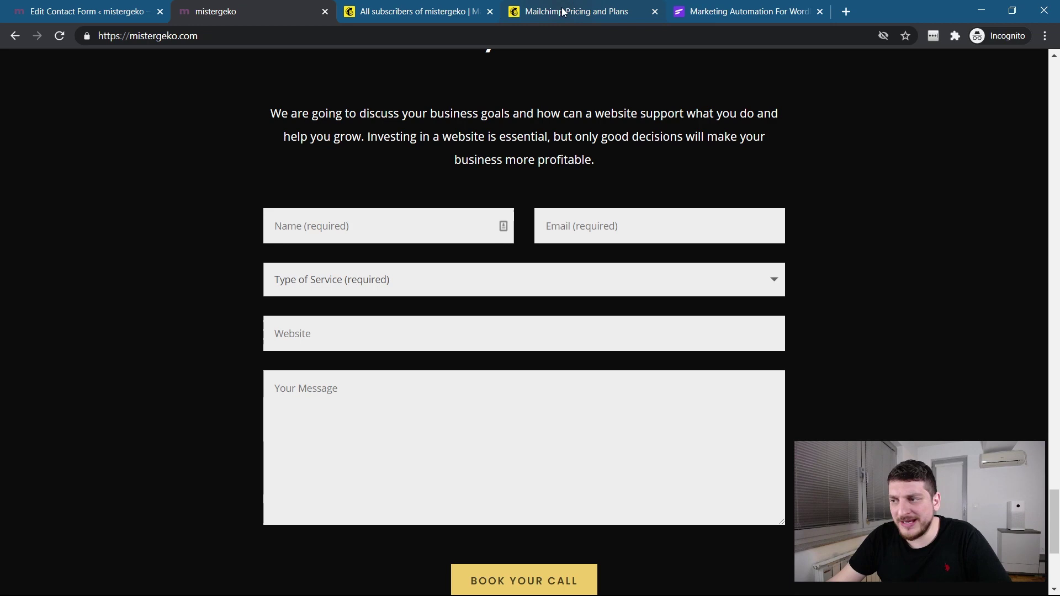
click(442, 17)
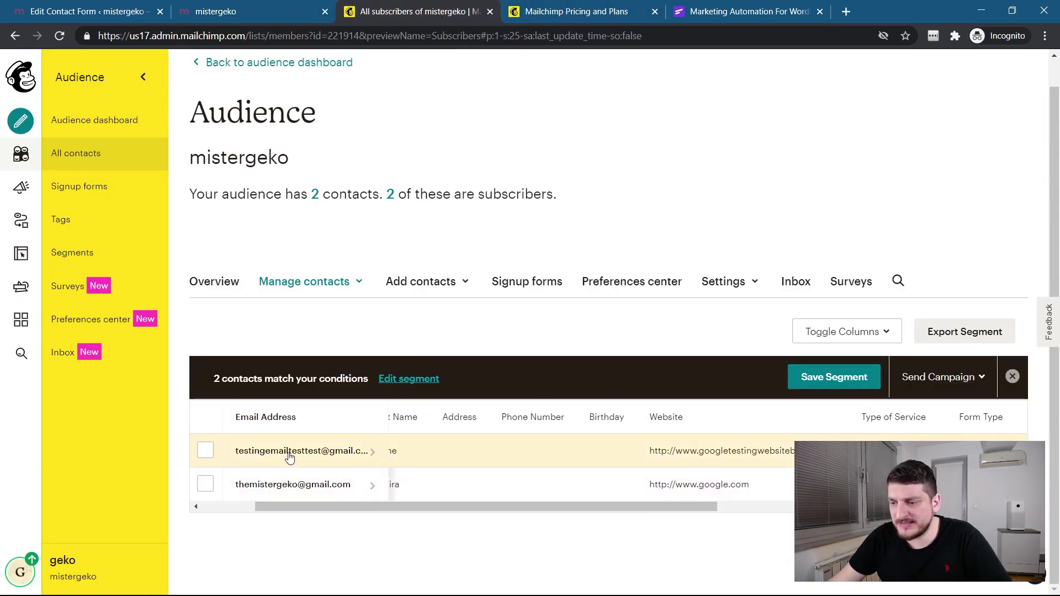
Scroll the contacts table to check Type of Service and Form Type, then return to the contact form editor.
drag(346, 507, 609, 505)
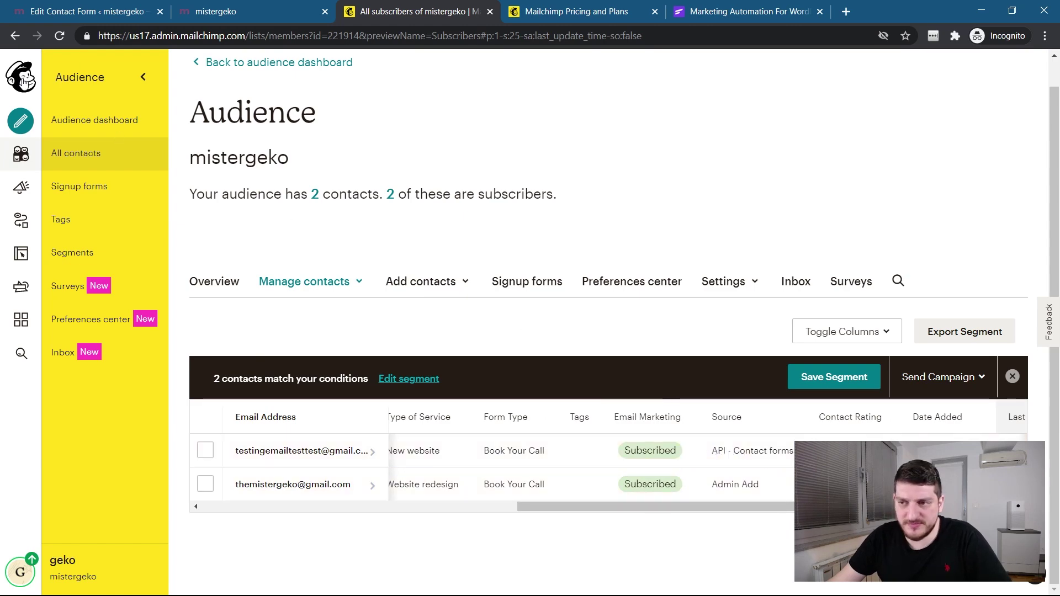
click(91, 20)
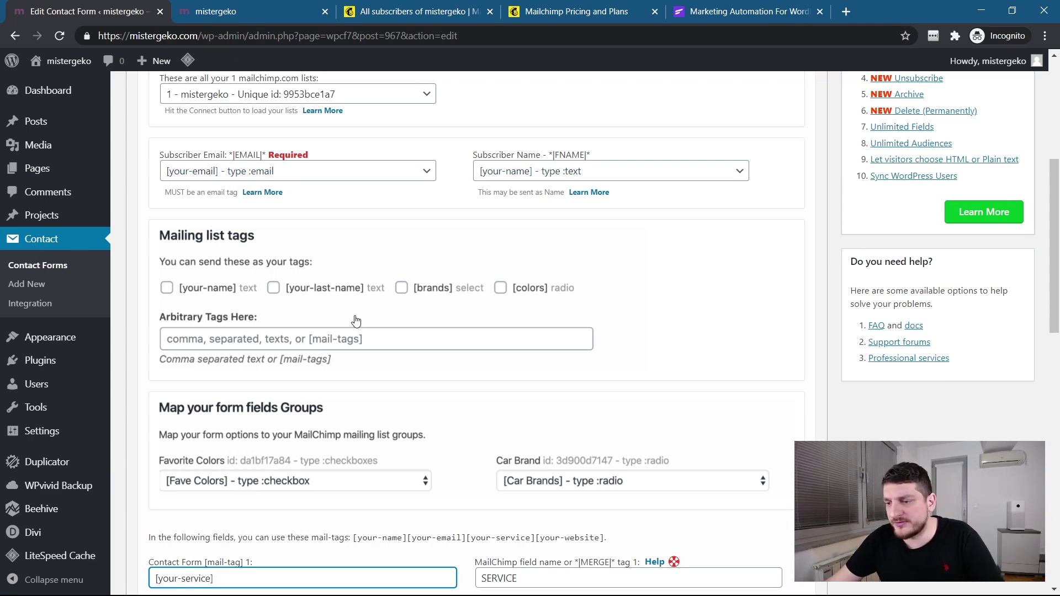
Highlight 'Book Your Call' in mail-tag 3, then open Mailchimp's Pricing and Plans page.
scroll(355, 320, down, 5)
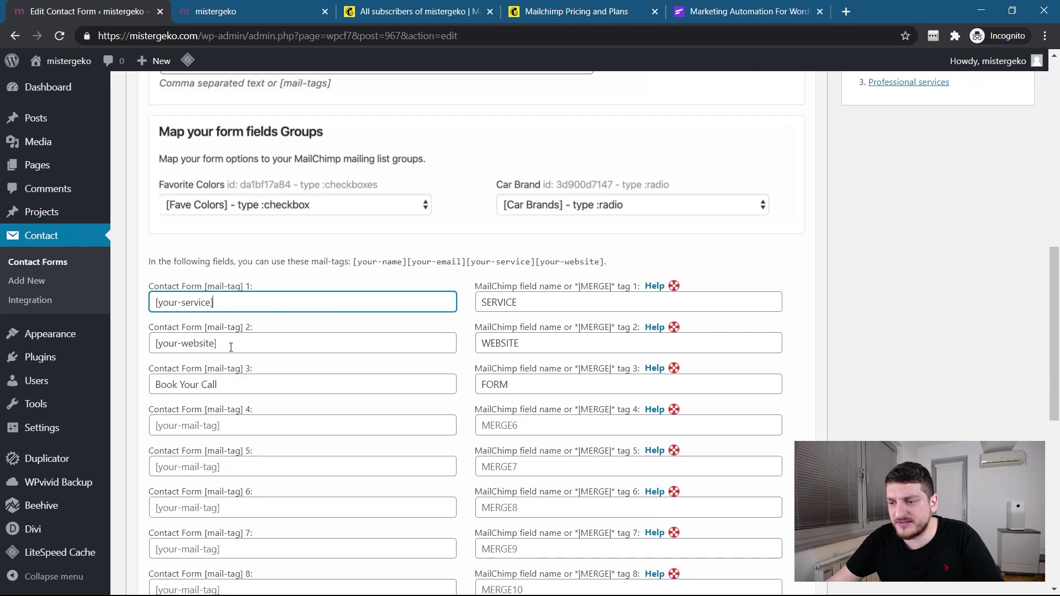
drag(156, 384, 227, 383)
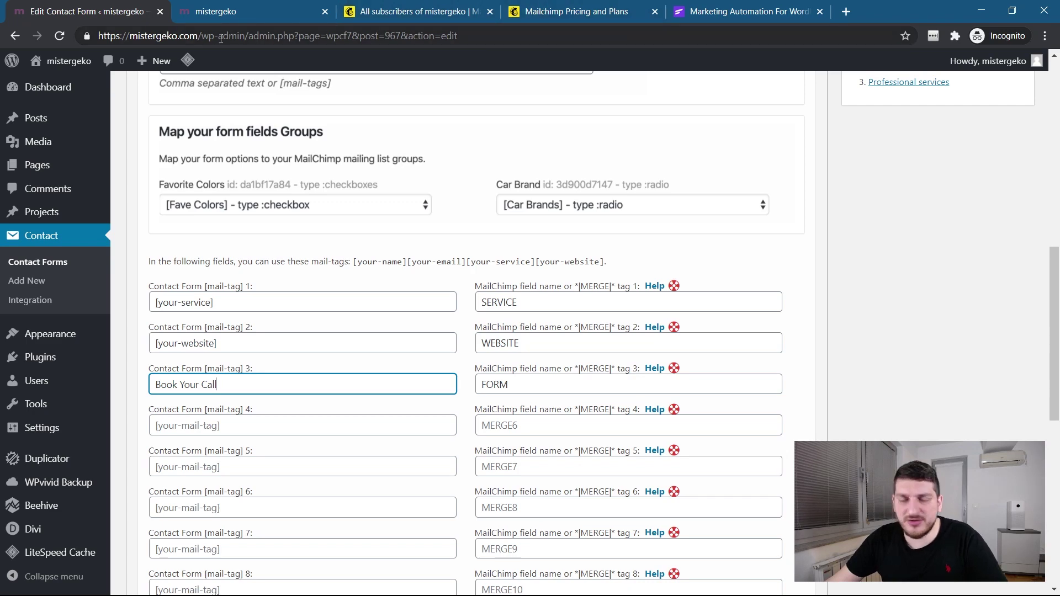
click(569, 13)
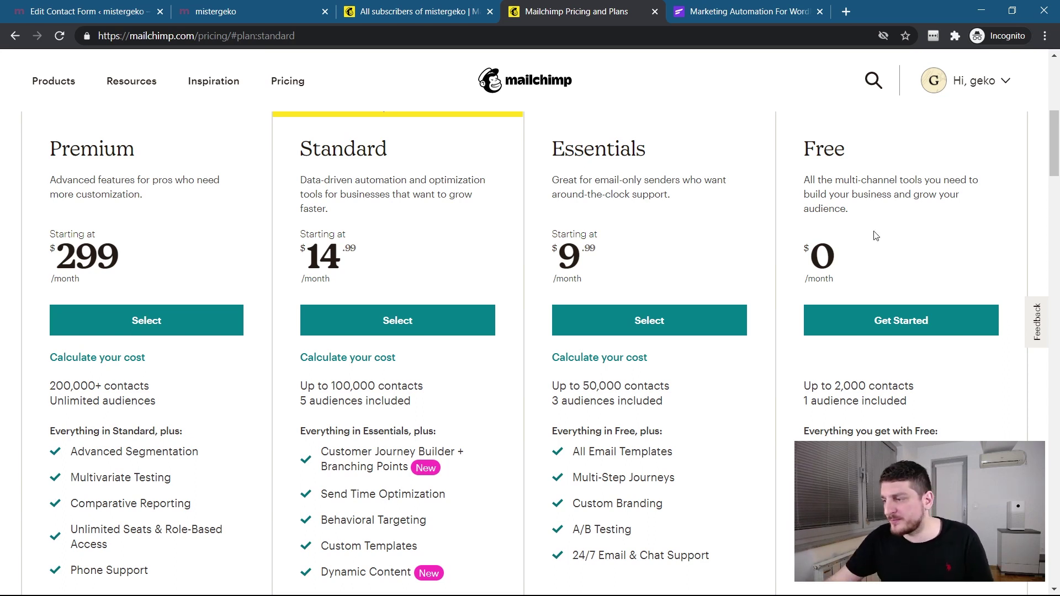
Open the Essentials cost calculator, showing $9.99/month for up to 500 contacts.
scroll(818, 384, down, 2)
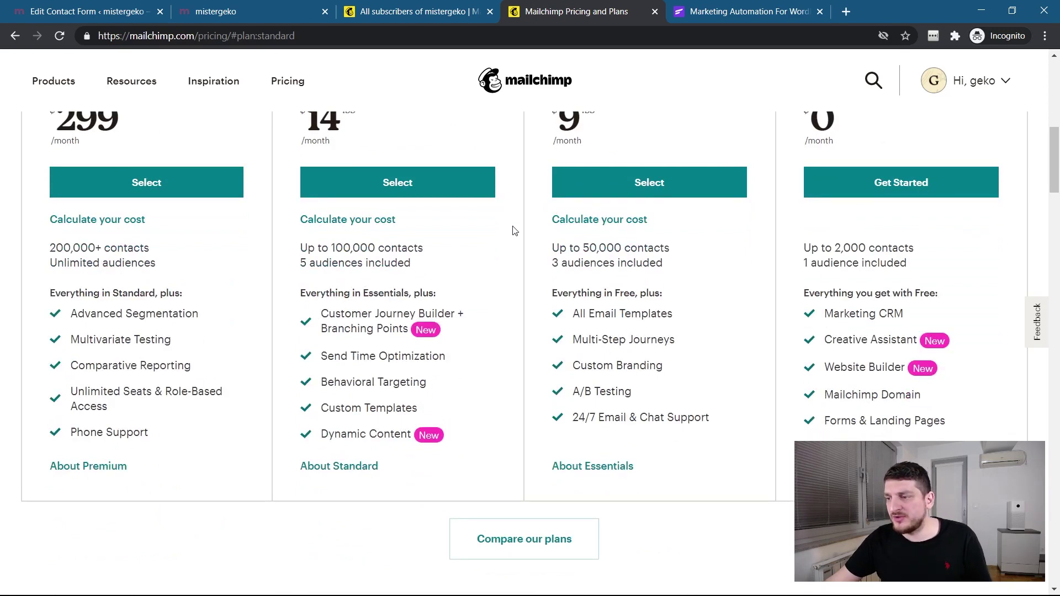
click(609, 221)
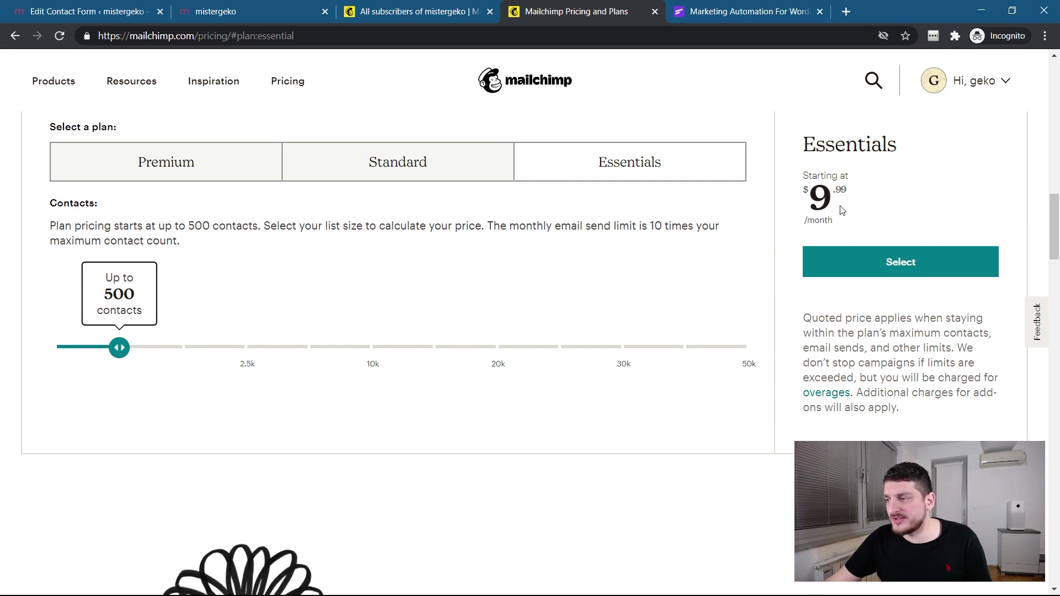
Slide the Essentials contact count through 1.5k, 10k and 50k to 15k ($135/month), then switch to FluentCRM's site.
drag(494, 230, 699, 229)
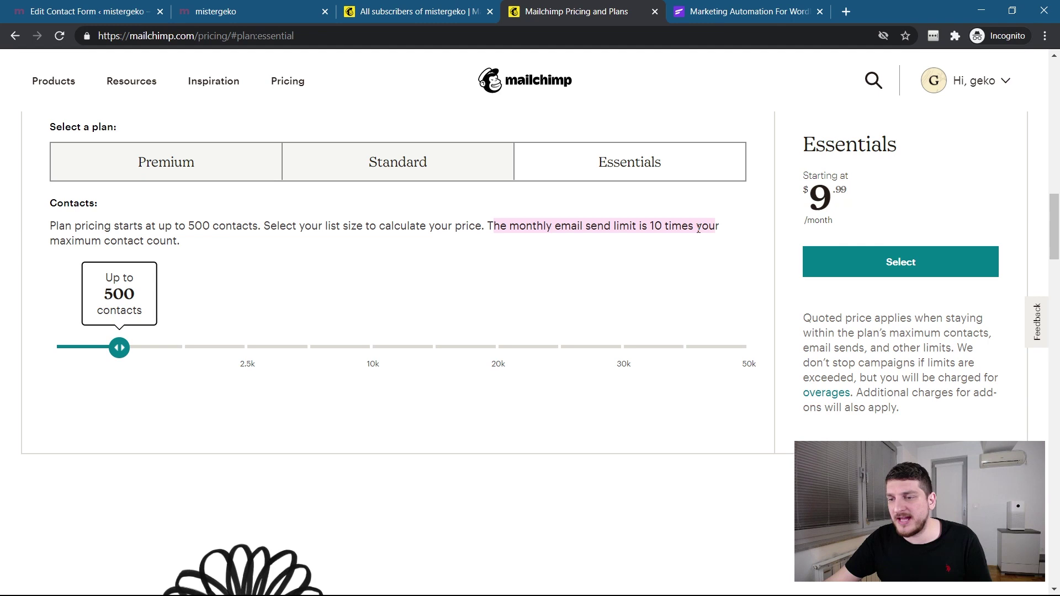
drag(86, 243, 220, 246)
click(158, 336)
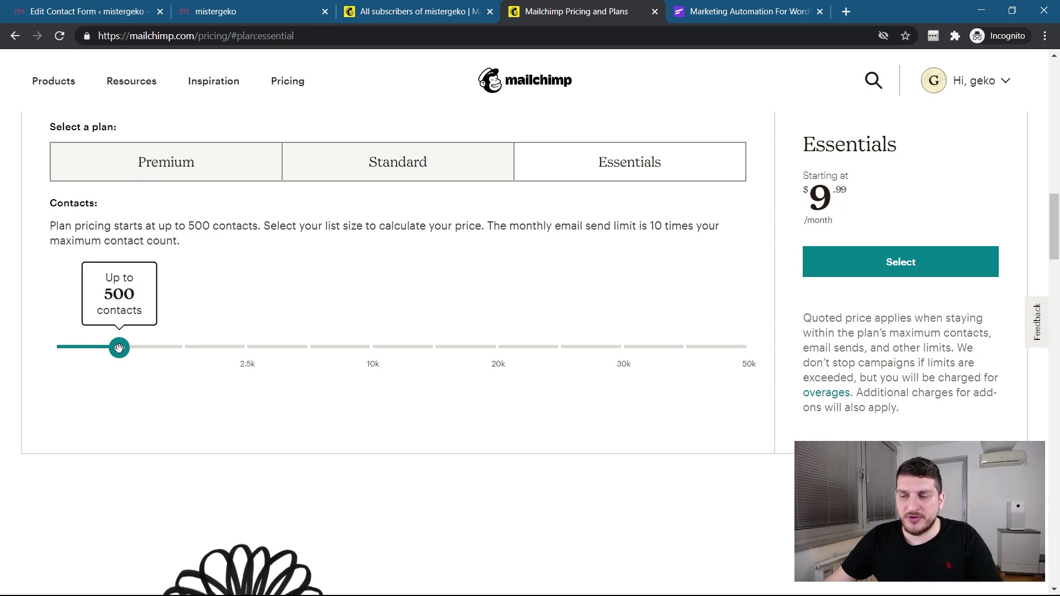
drag(118, 348, 217, 352)
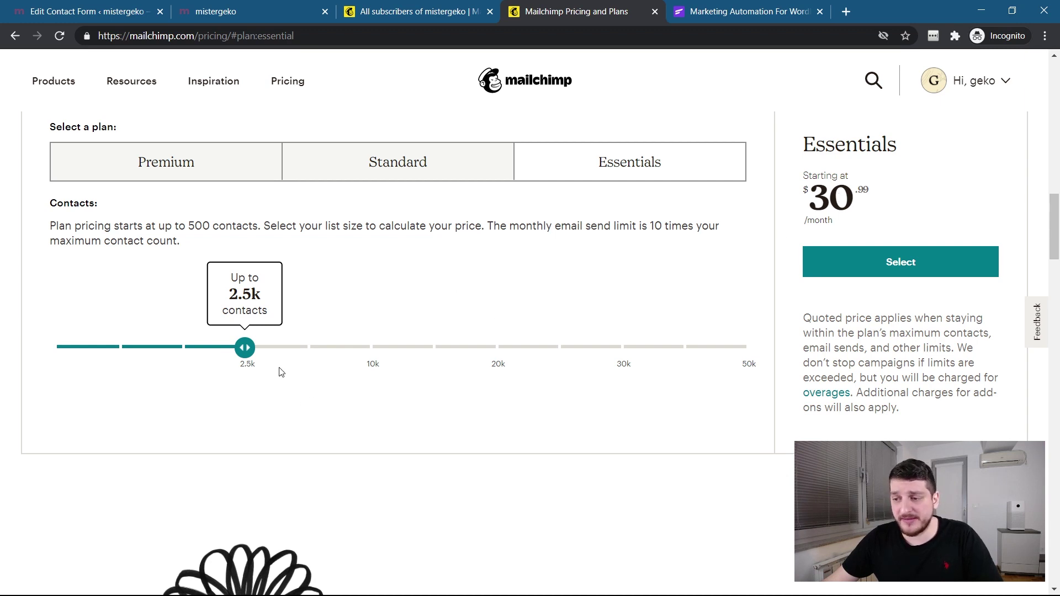
drag(284, 344, 370, 349)
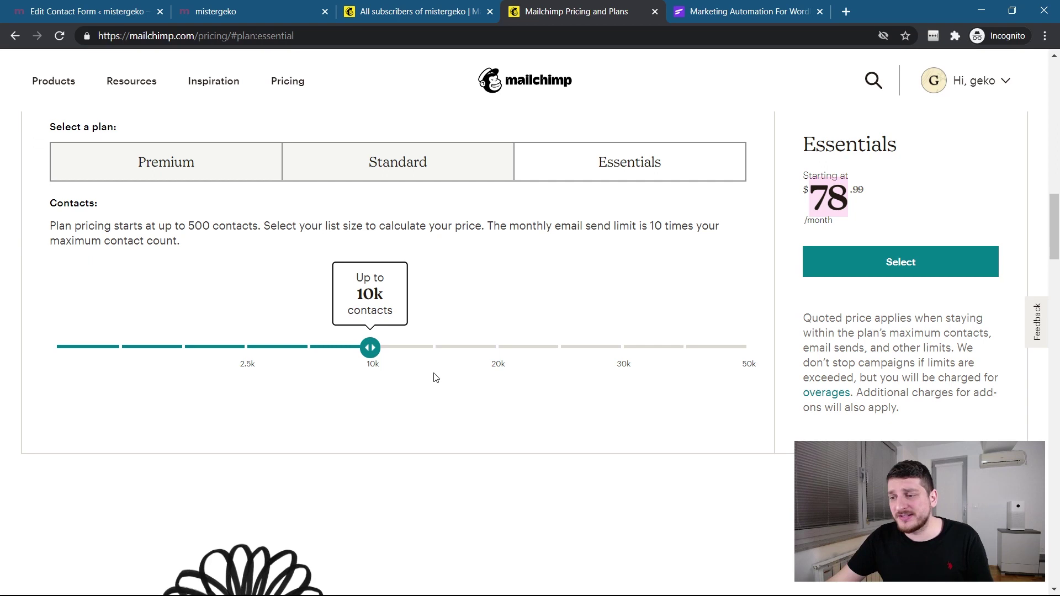
drag(371, 347, 793, 280)
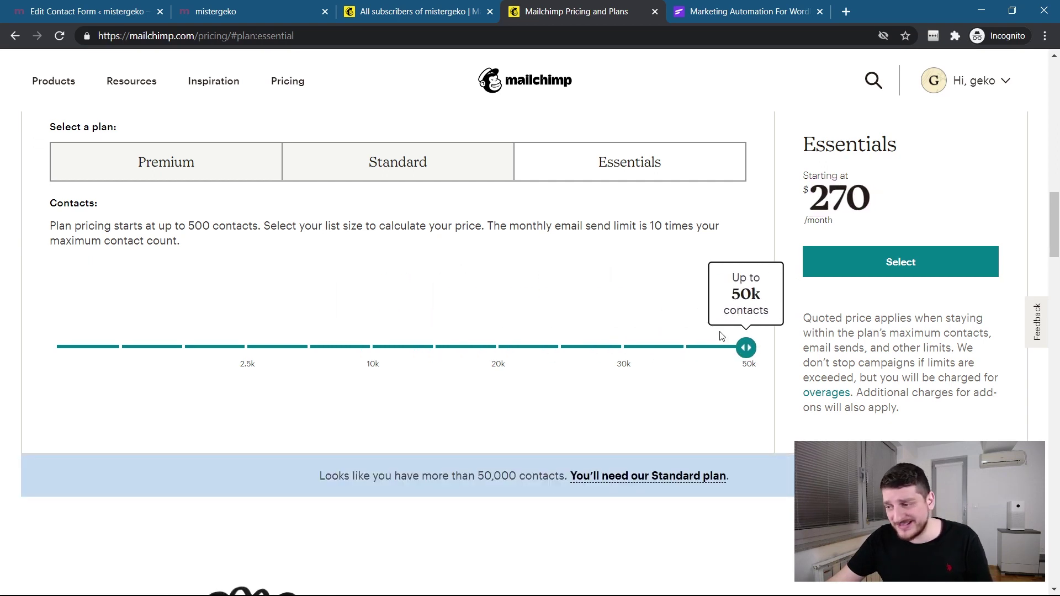
drag(746, 347, 462, 348)
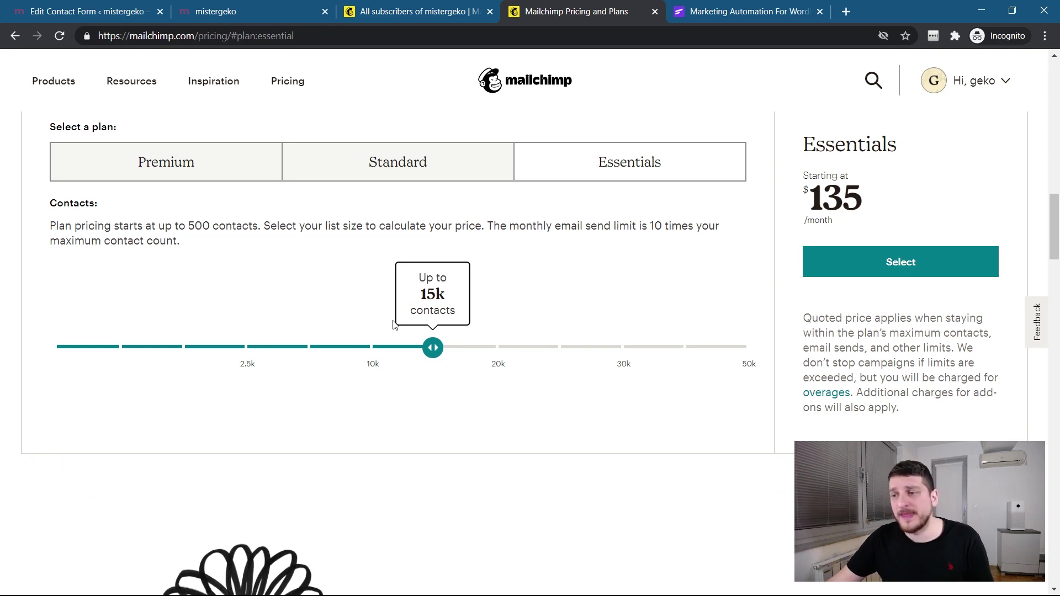
click(773, 7)
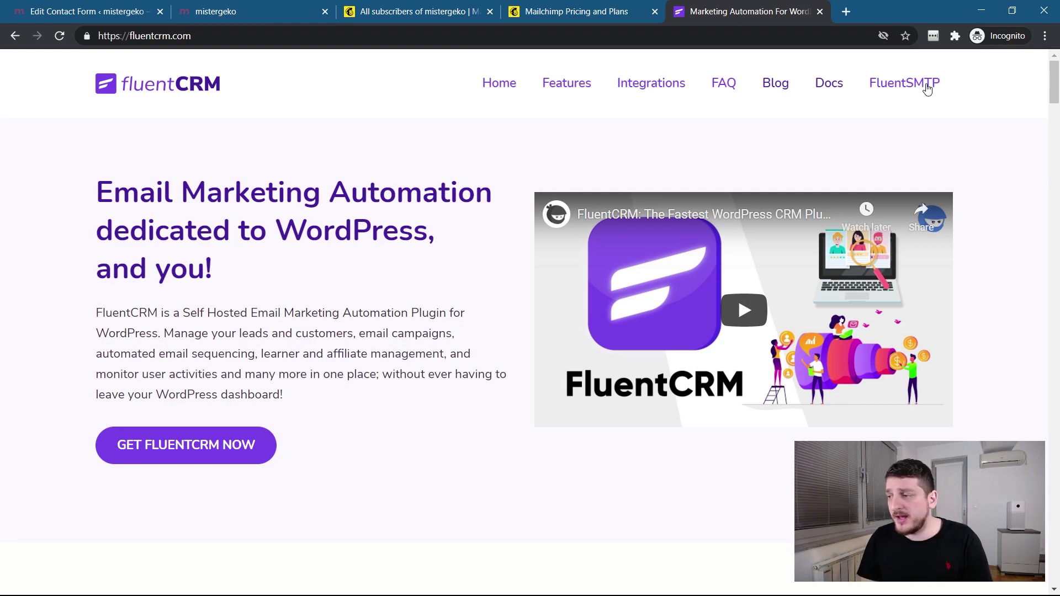
drag(1052, 90, 1056, 126)
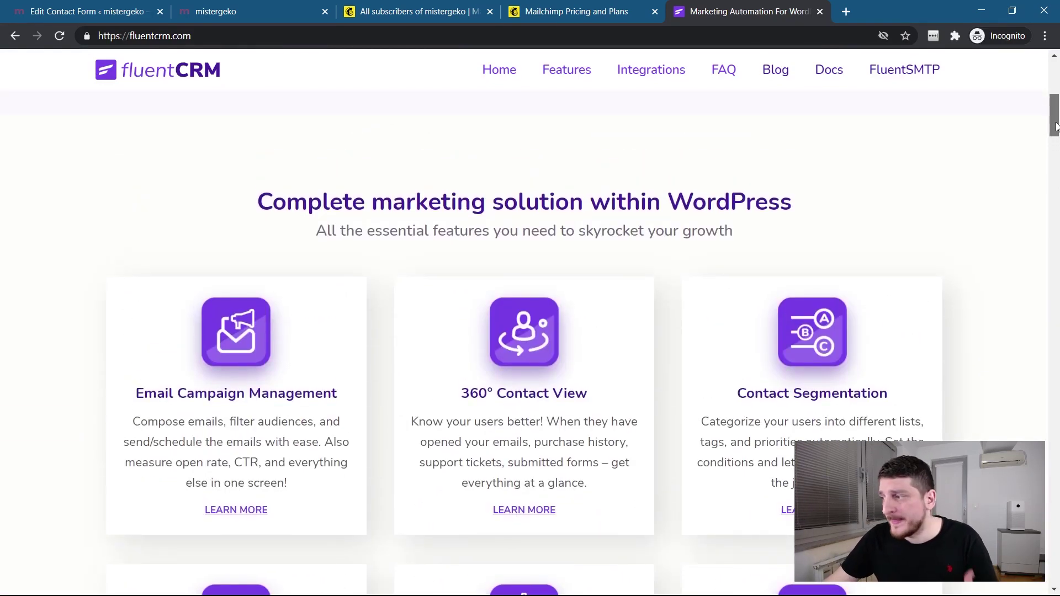
drag(1056, 127, 1056, 189)
scroll(303, 347, down, 3)
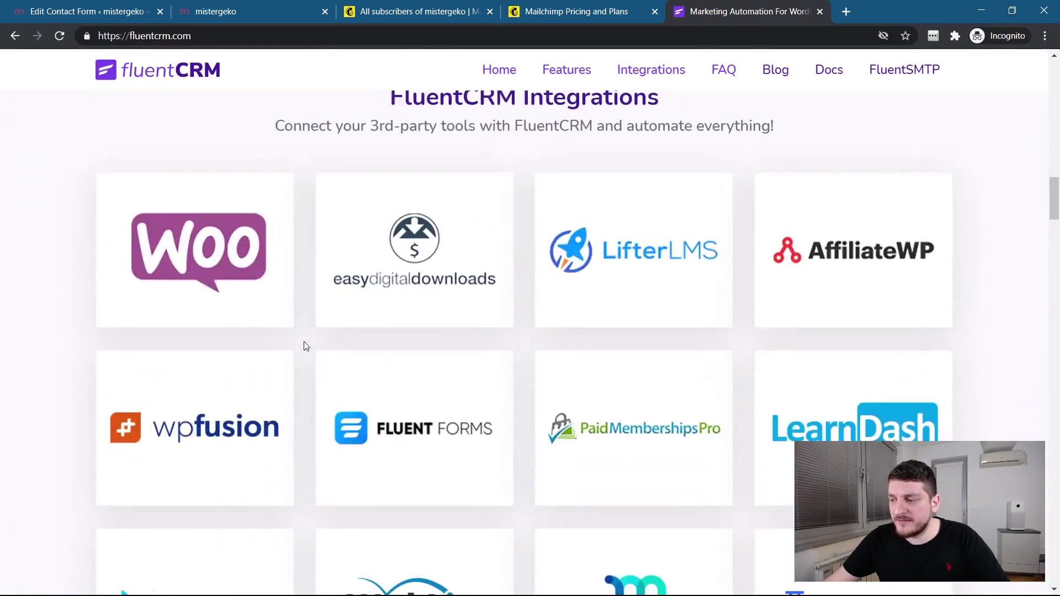
scroll(648, 350, down, 3)
scroll(639, 326, down, 3)
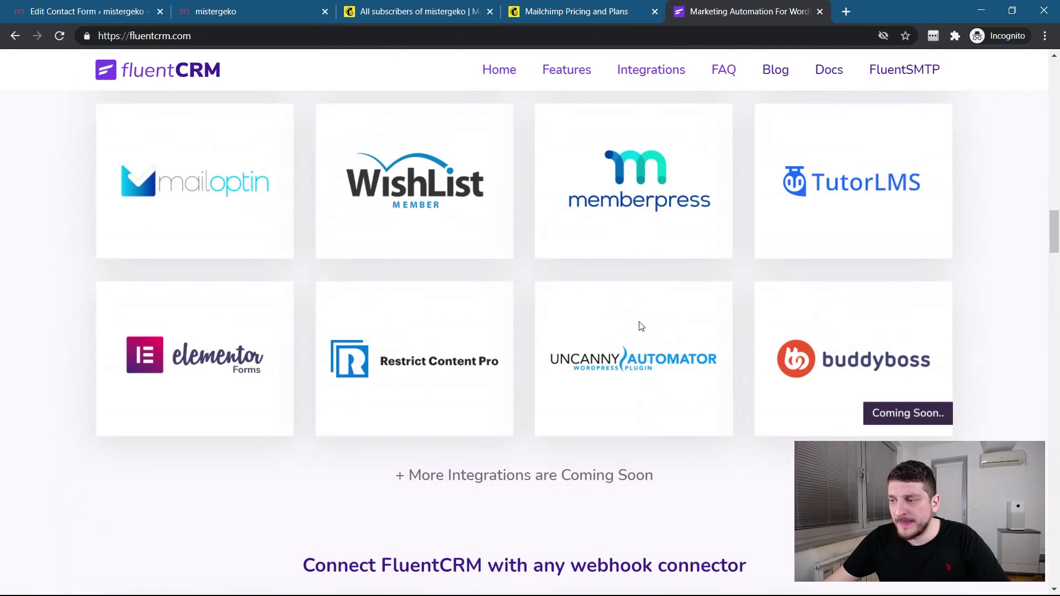
scroll(641, 326, down, 8)
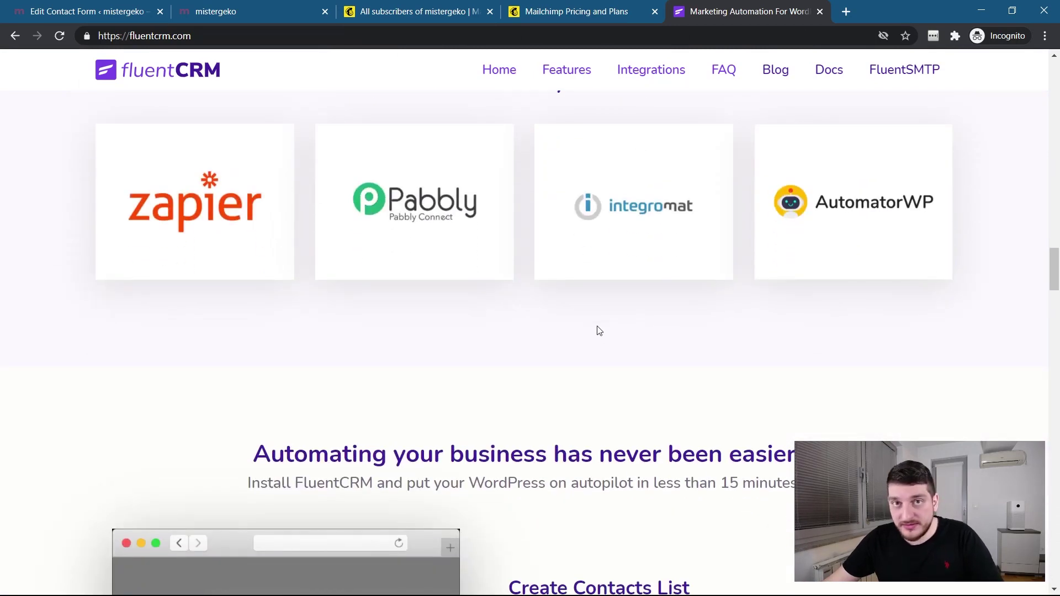
drag(1055, 275, 1056, 312)
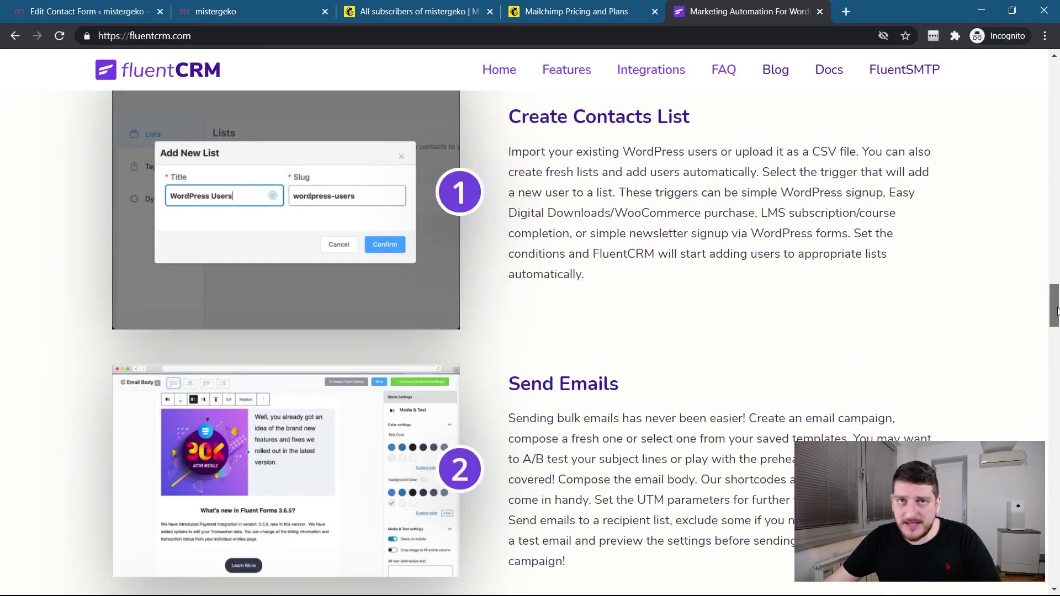
drag(1056, 312, 1056, 410)
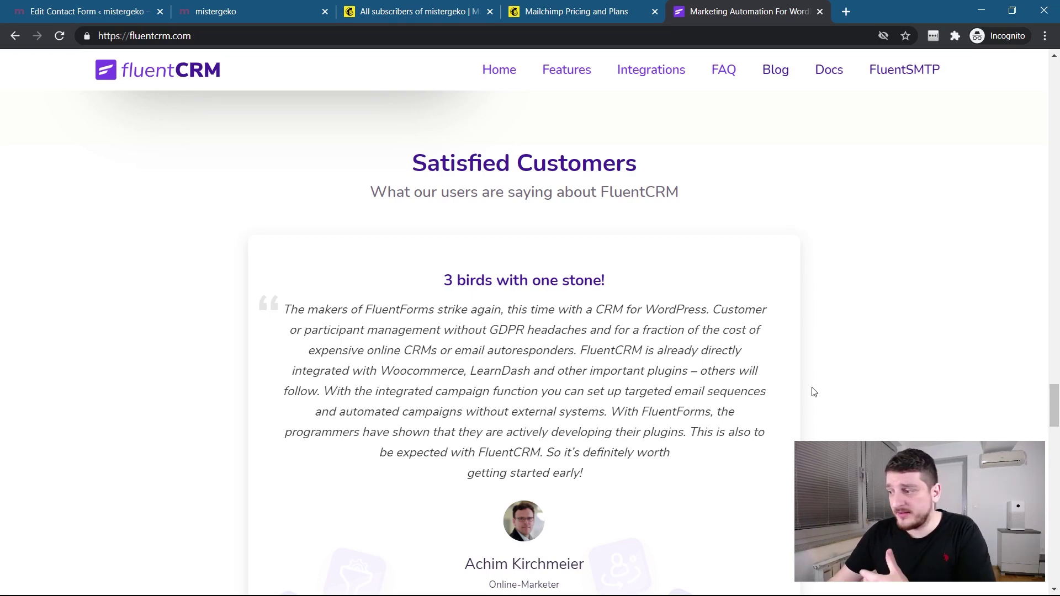
drag(1055, 403, 1053, 453)
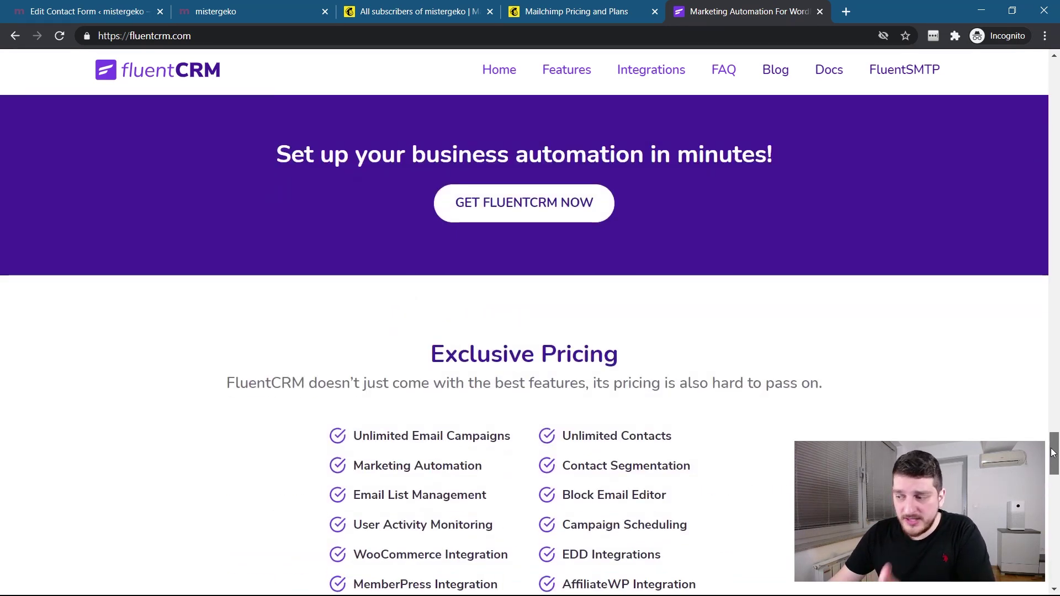
Highlight FluentCRM's $129 single-site price and 5 Site License tier, then return to the contact form editor.
drag(1053, 453, 1056, 489)
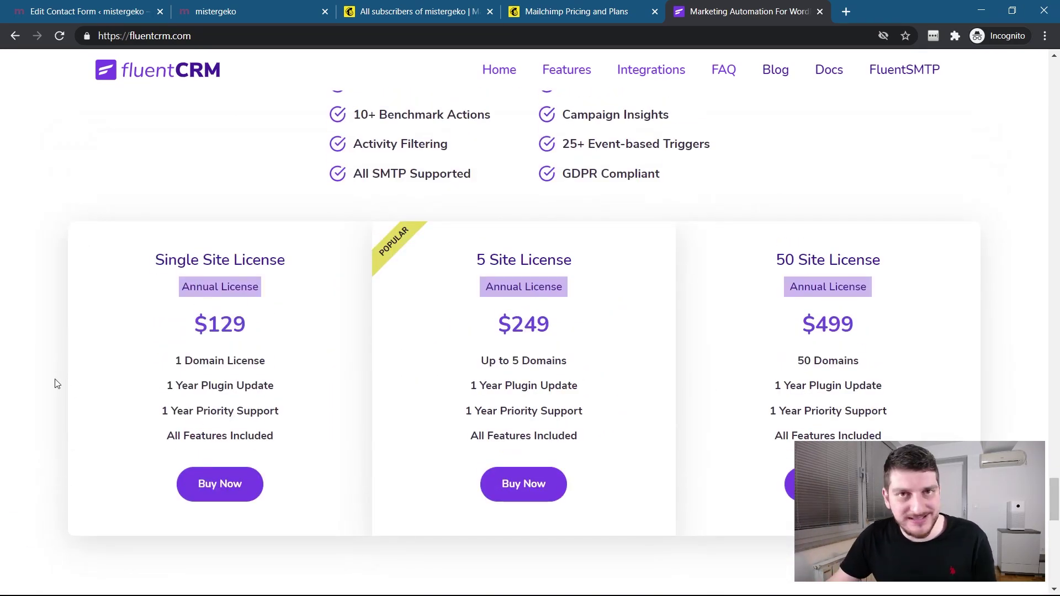
drag(196, 324, 257, 328)
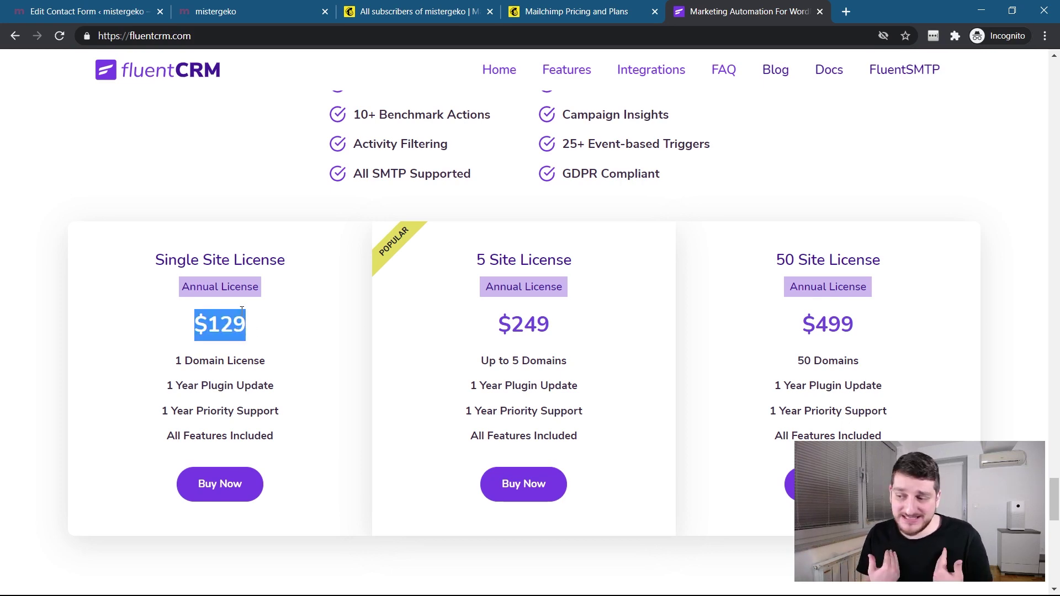
drag(475, 264, 598, 275)
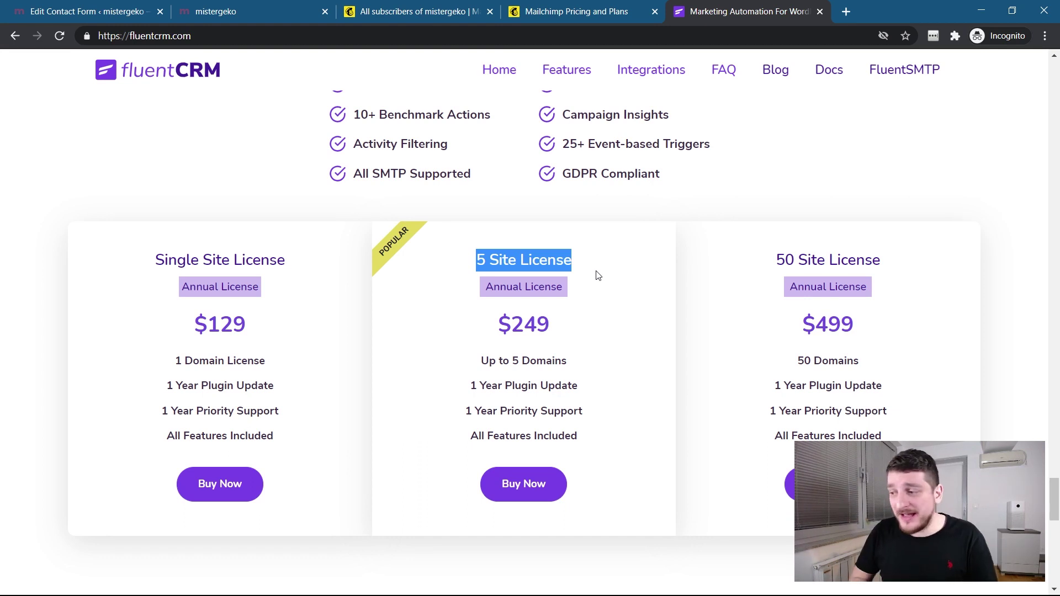
click(459, 291)
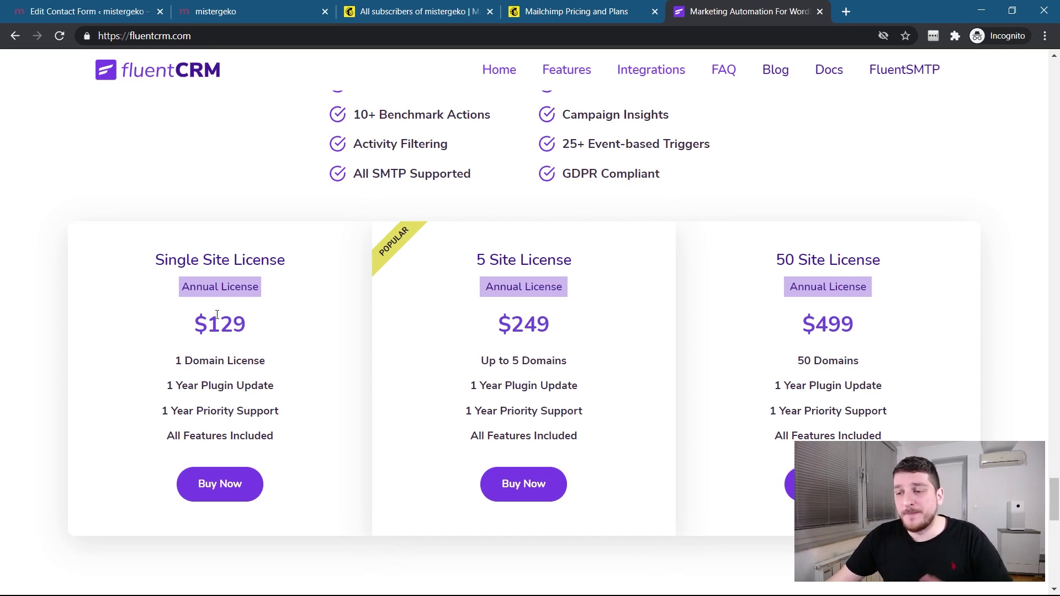
drag(196, 324, 261, 327)
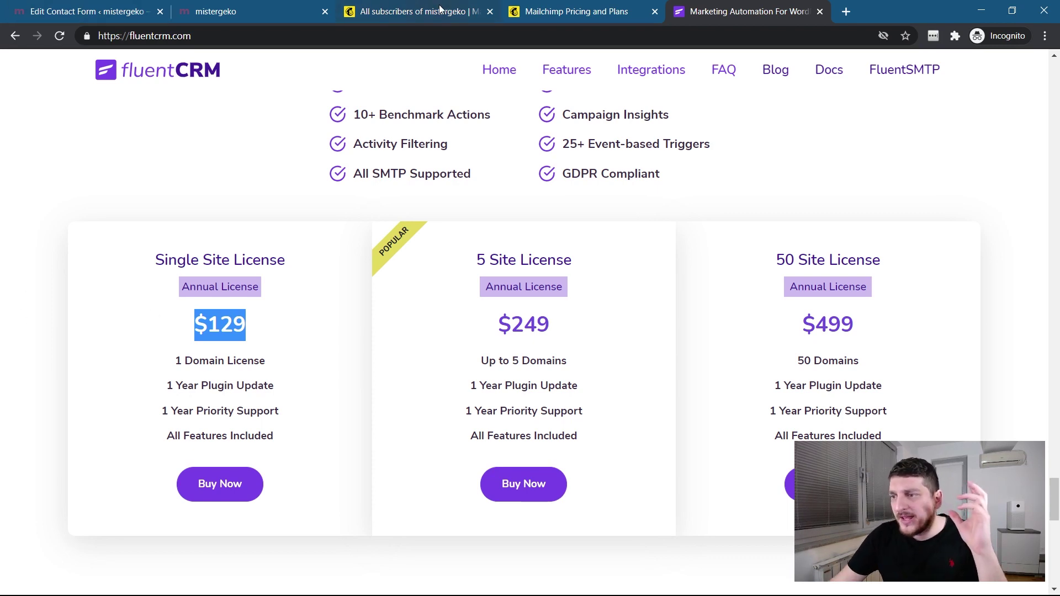
click(112, 18)
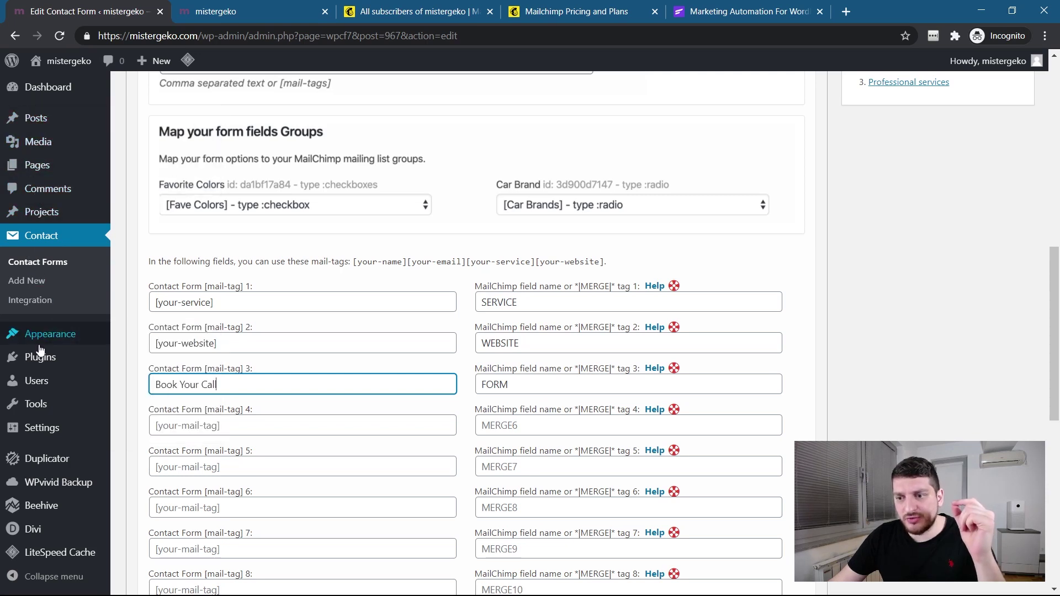
Search 'fl' under Plugins > Add New, then install and activate the FluentCRM plugin.
mouse_move(41, 359)
click(153, 377)
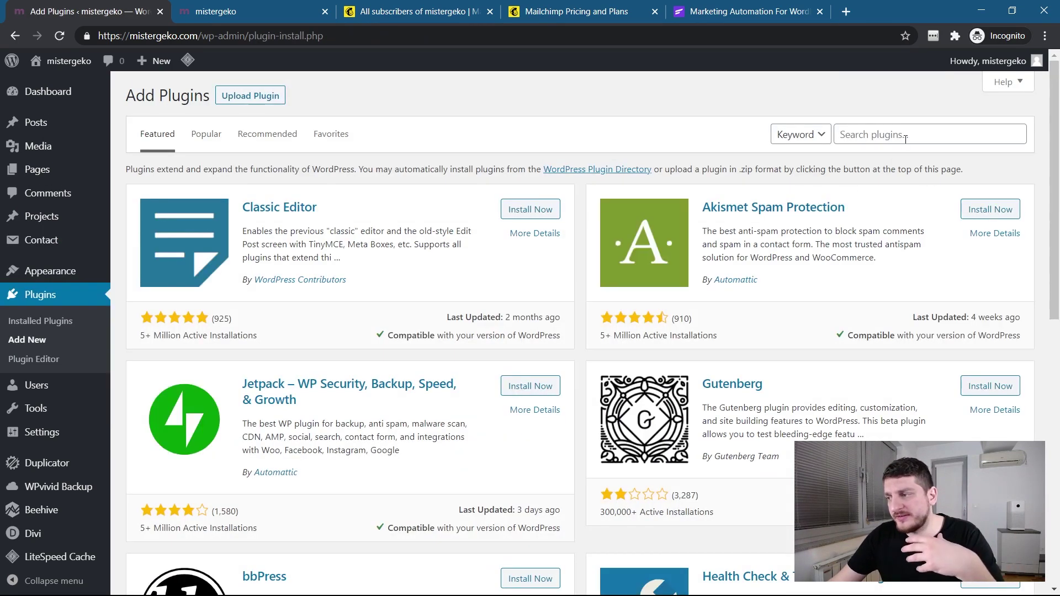
click(906, 138)
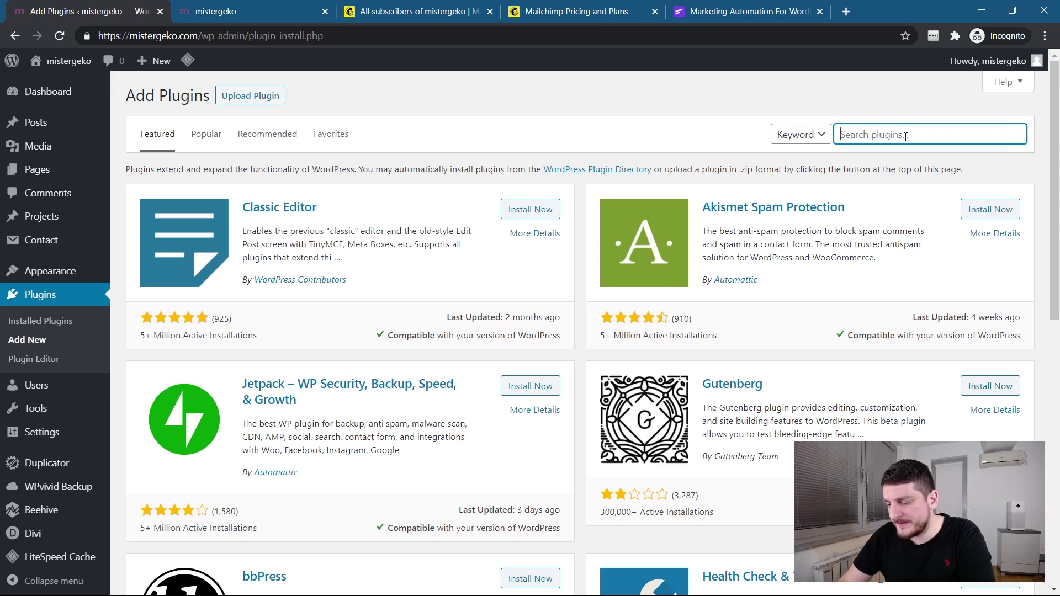
text(fluentcrm)
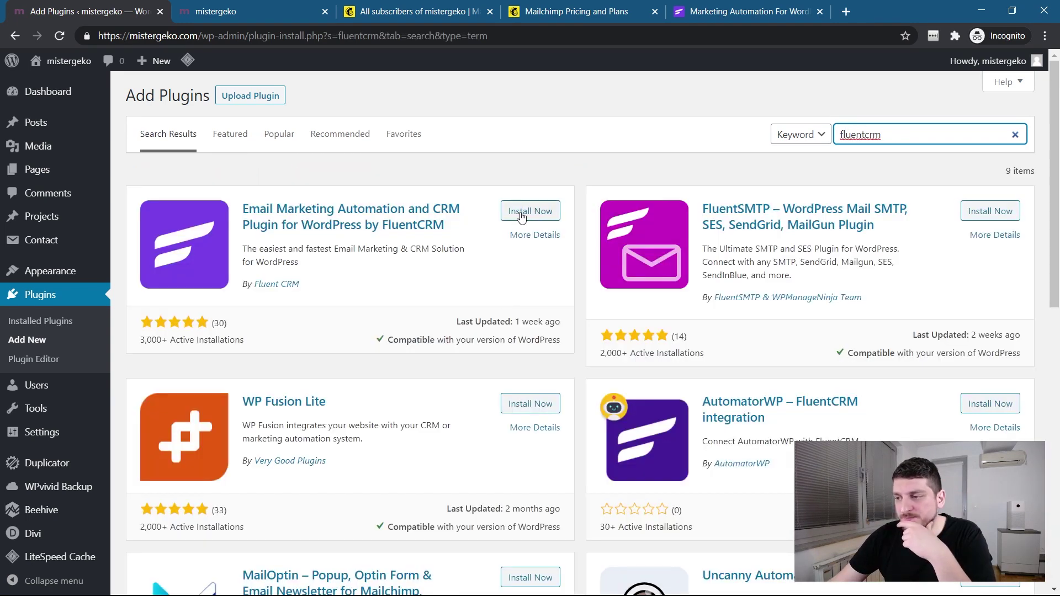
click(522, 212)
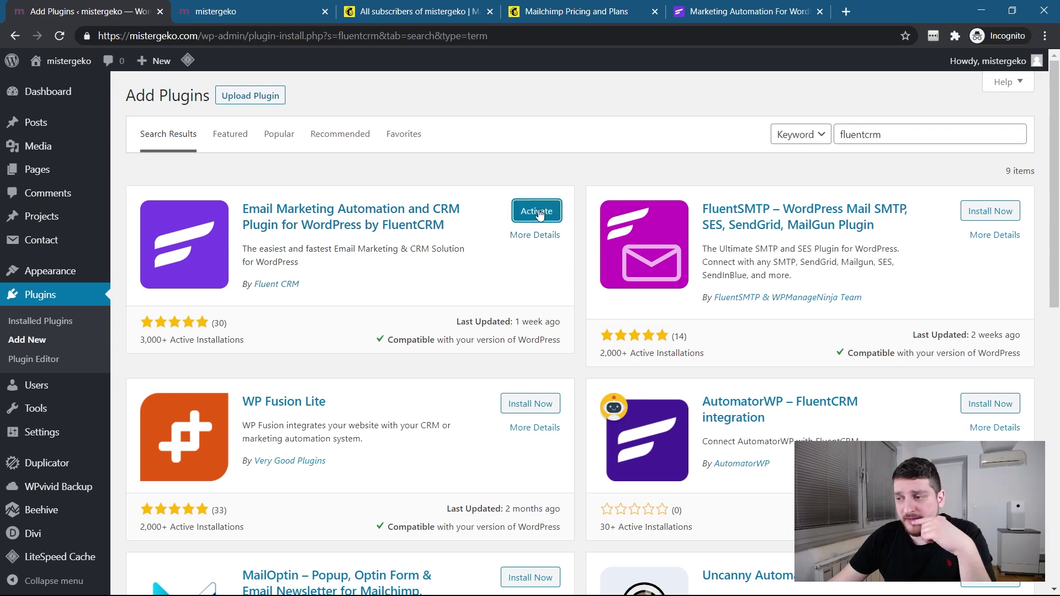
click(536, 211)
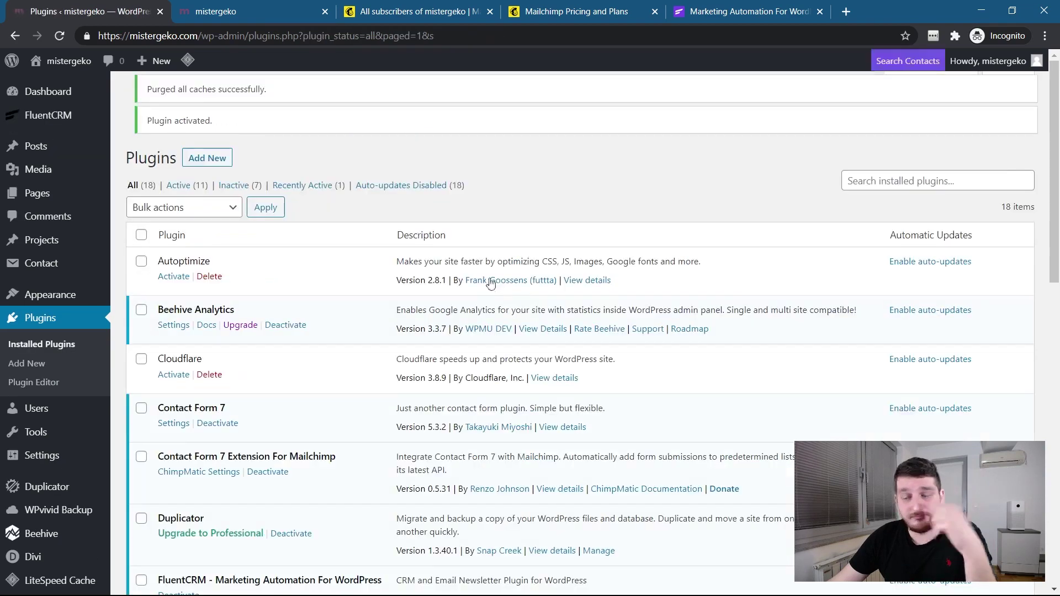
Open the FluentCRM dashboard from the sidebar and reload its blank setup page.
scroll(331, 329, down, 5)
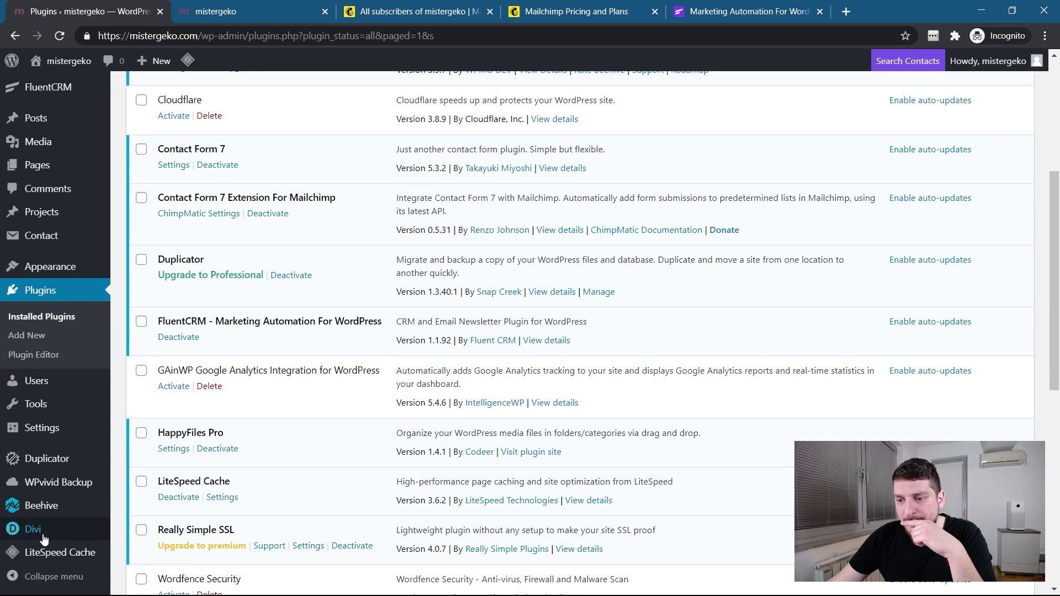
scroll(33, 138, up, 3)
mouse_move(55, 124)
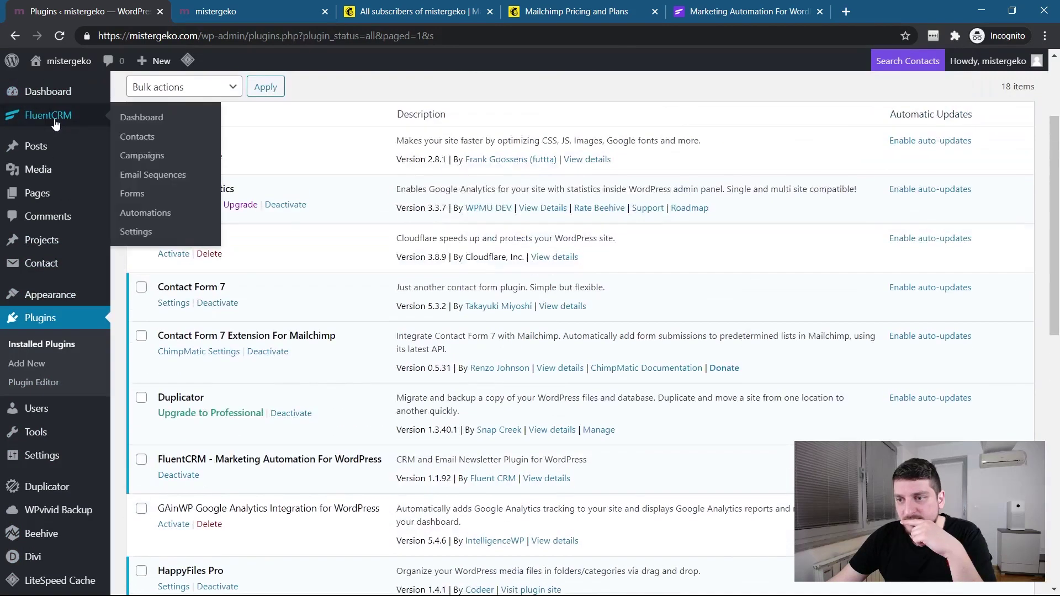
click(138, 121)
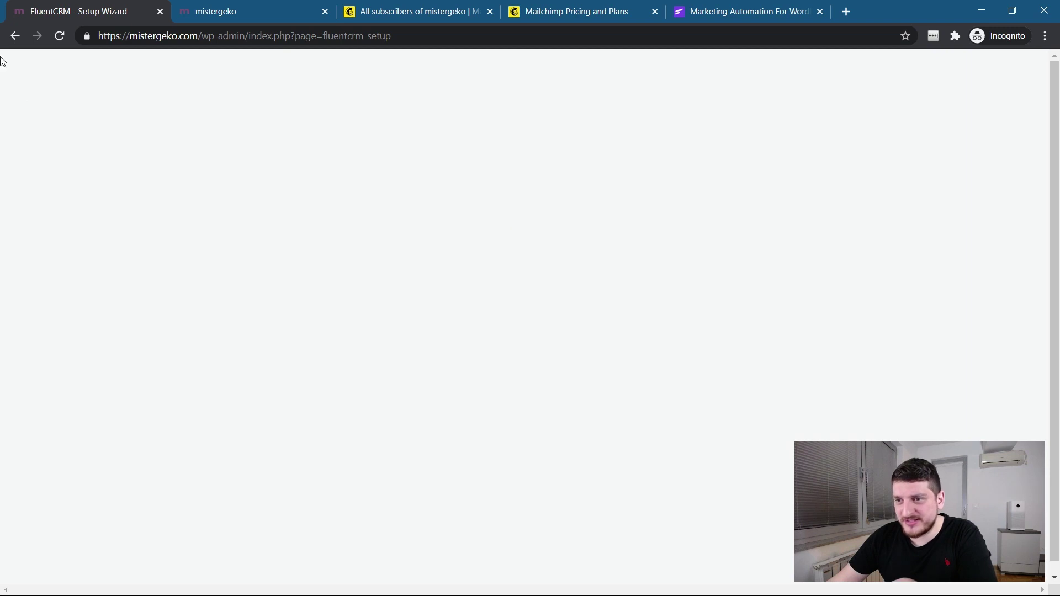
click(60, 36)
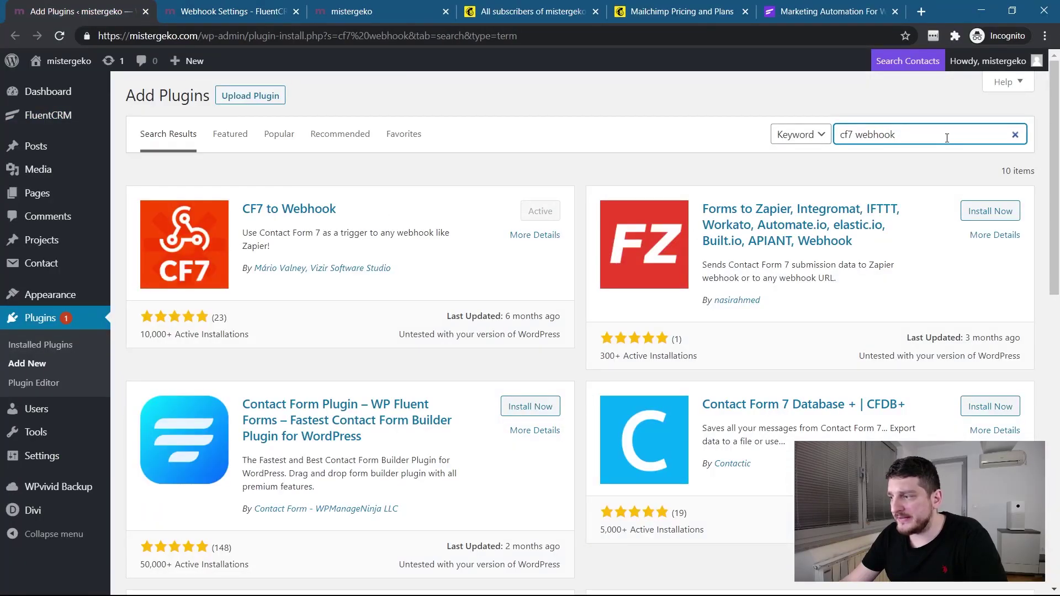
Review the 'cf7 webhook' results, confirming CF7 to Webhook is Active with 10,000+ installations.
drag(897, 134, 847, 134)
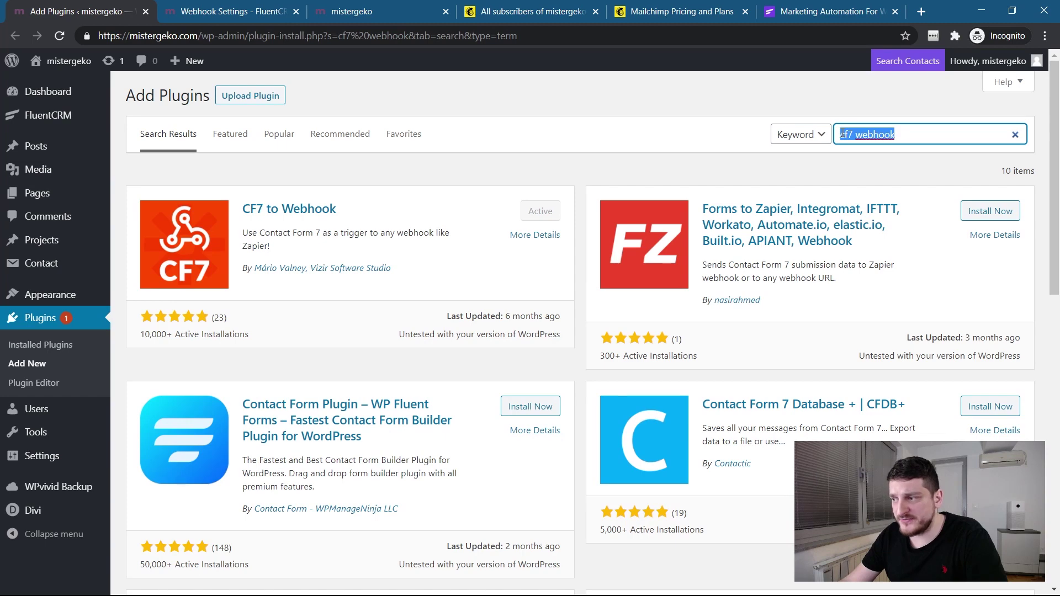
click(843, 135)
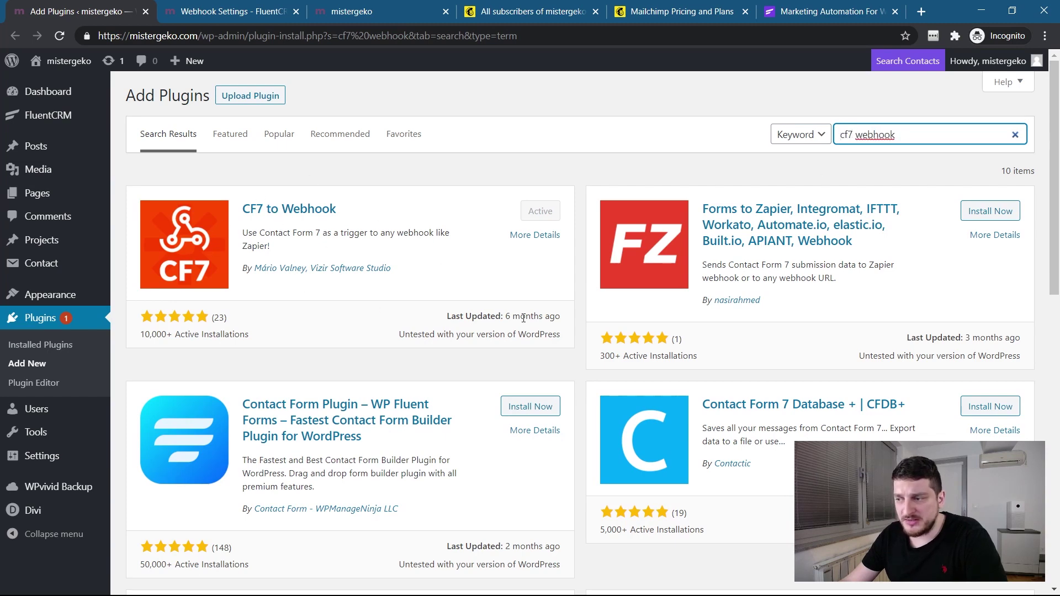
drag(141, 339, 278, 342)
click(278, 342)
scroll(519, 321, down, 7)
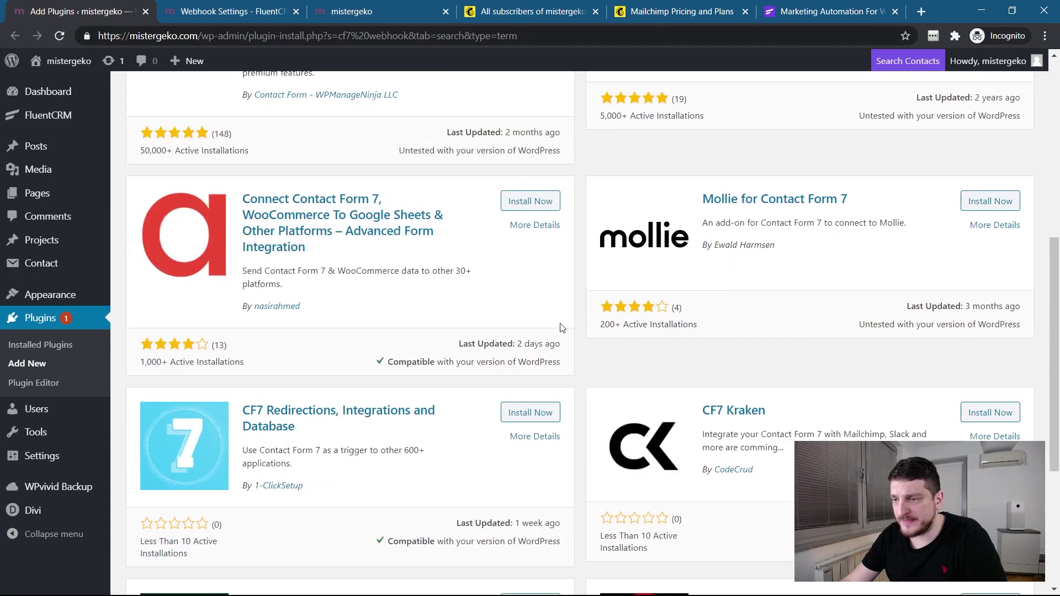
scroll(561, 327, down, 4)
scroll(561, 327, up, 11)
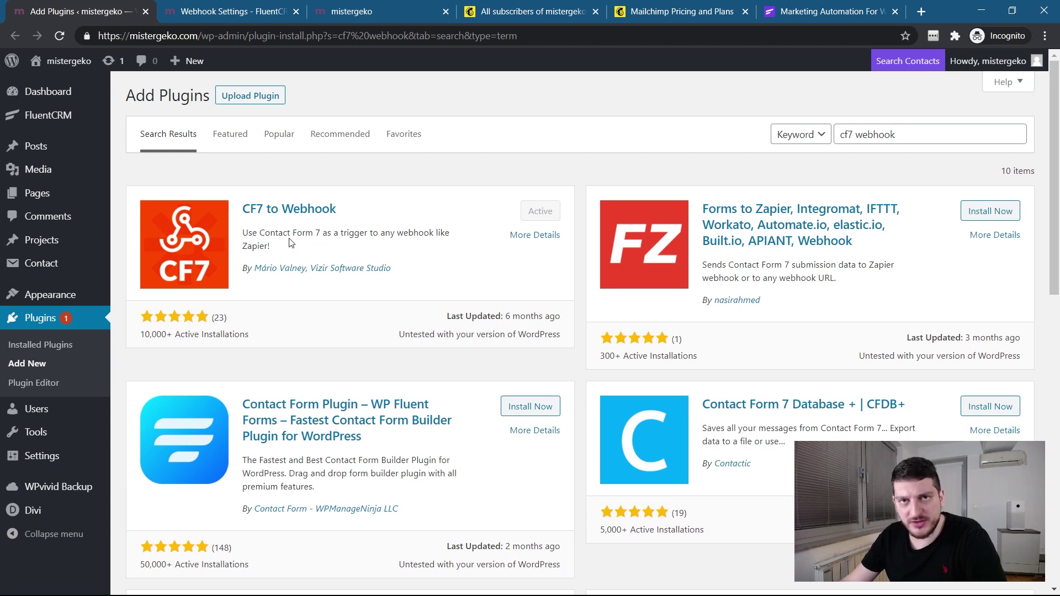
Open Contact > Contact Forms, then go back to FluentCRM's incoming webhook settings.
mouse_move(57, 271)
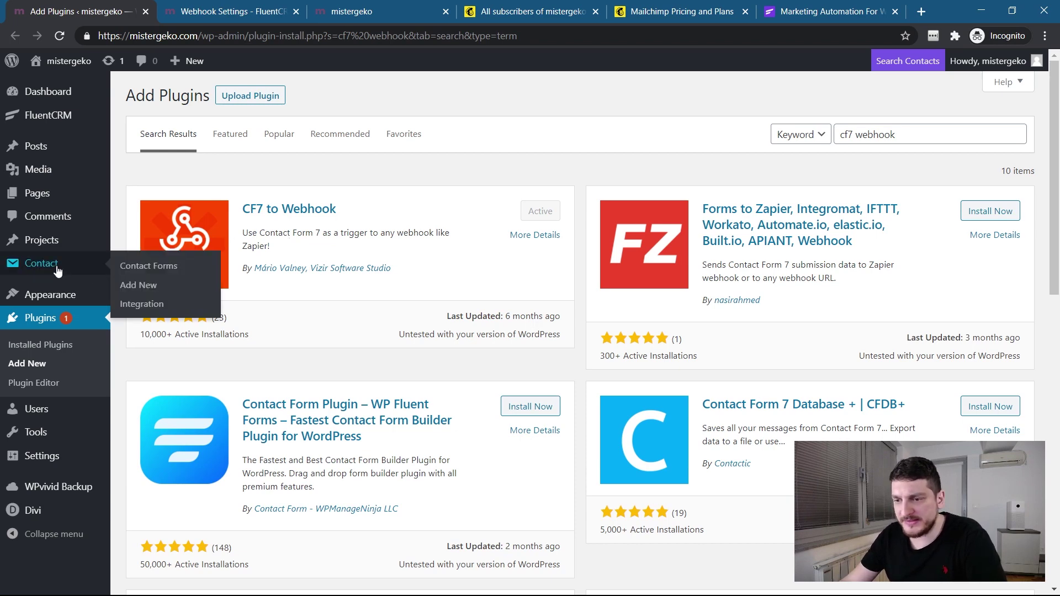
click(148, 265)
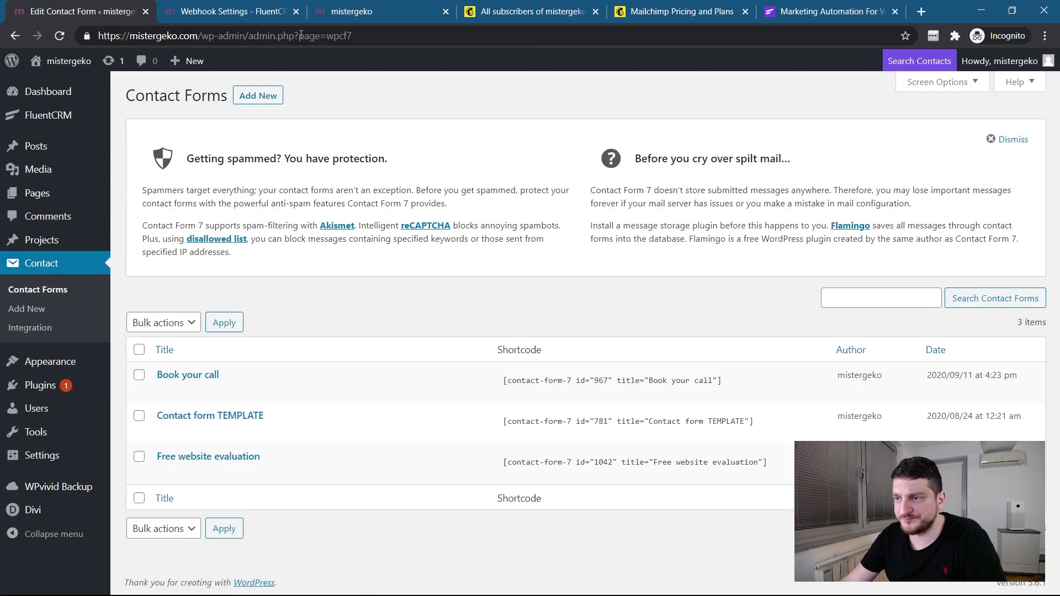
click(246, 12)
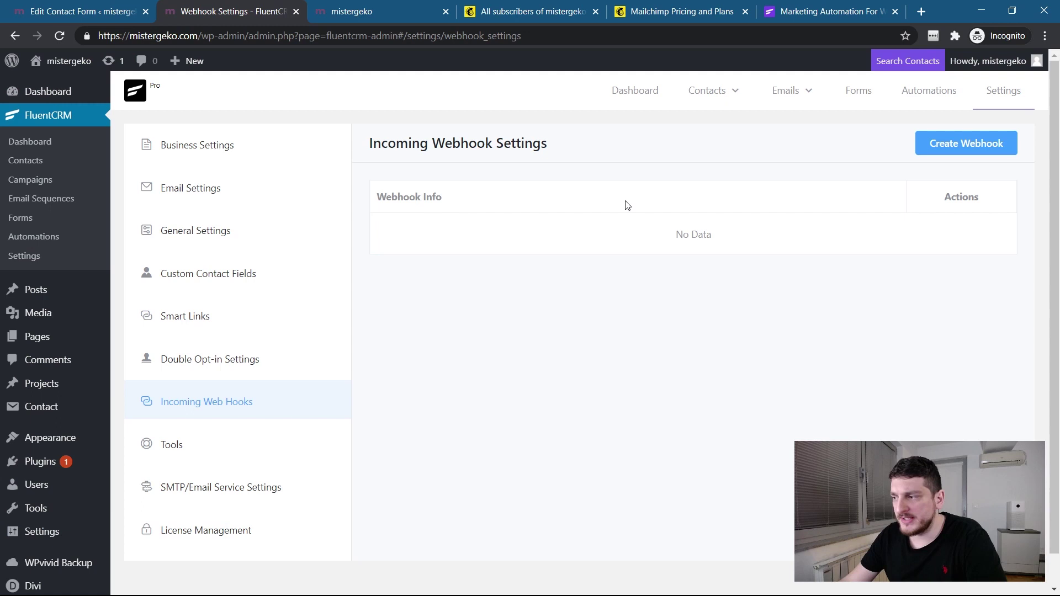
Start a new incoming webhook named 'Cf7 Webhook' and check its List and Status dropdowns.
click(947, 148)
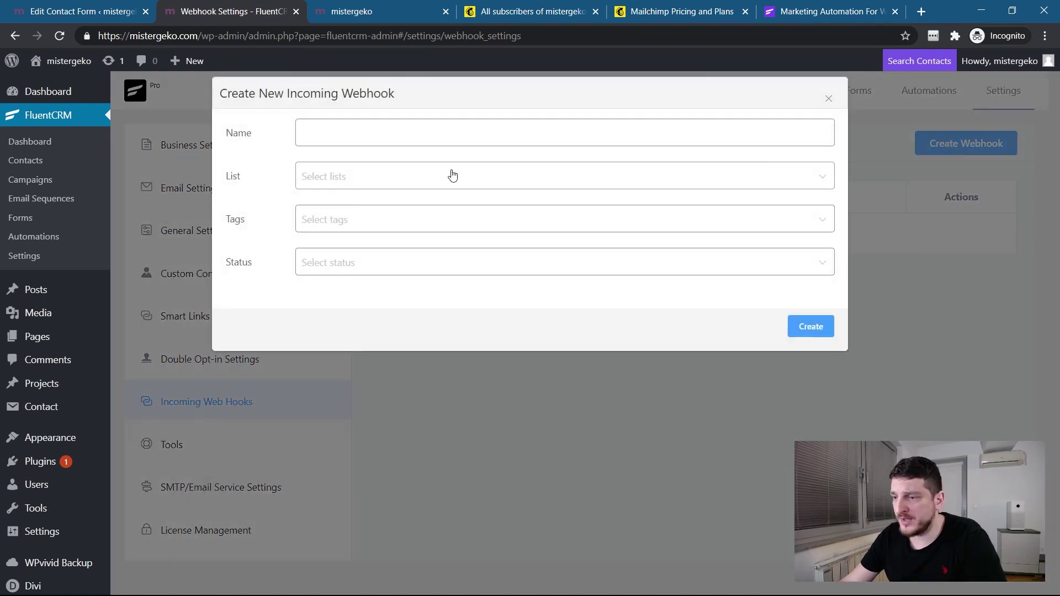
click(432, 138)
text(Cf7 )
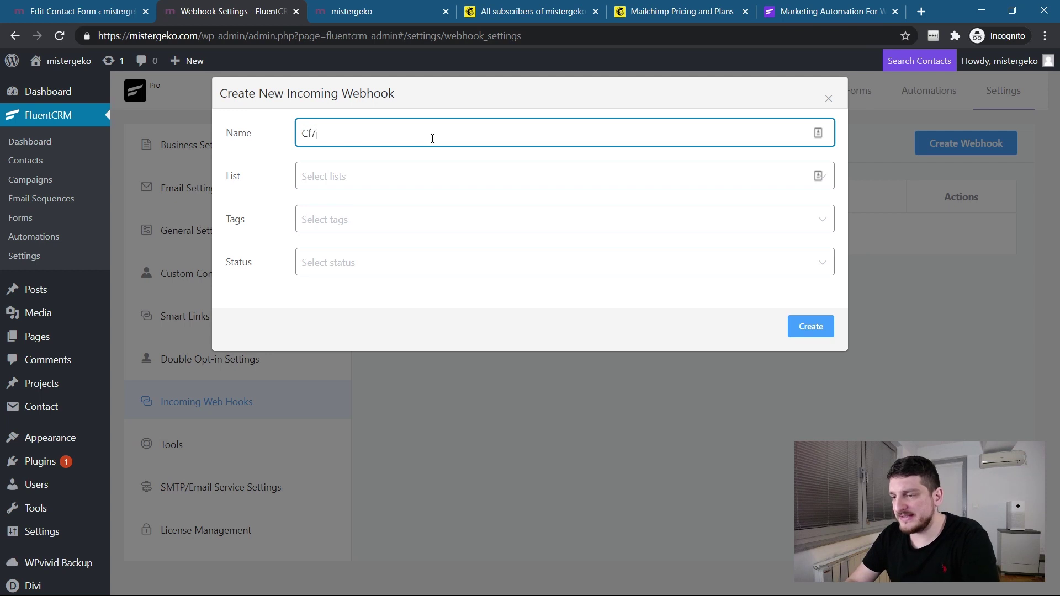
text(Webh)
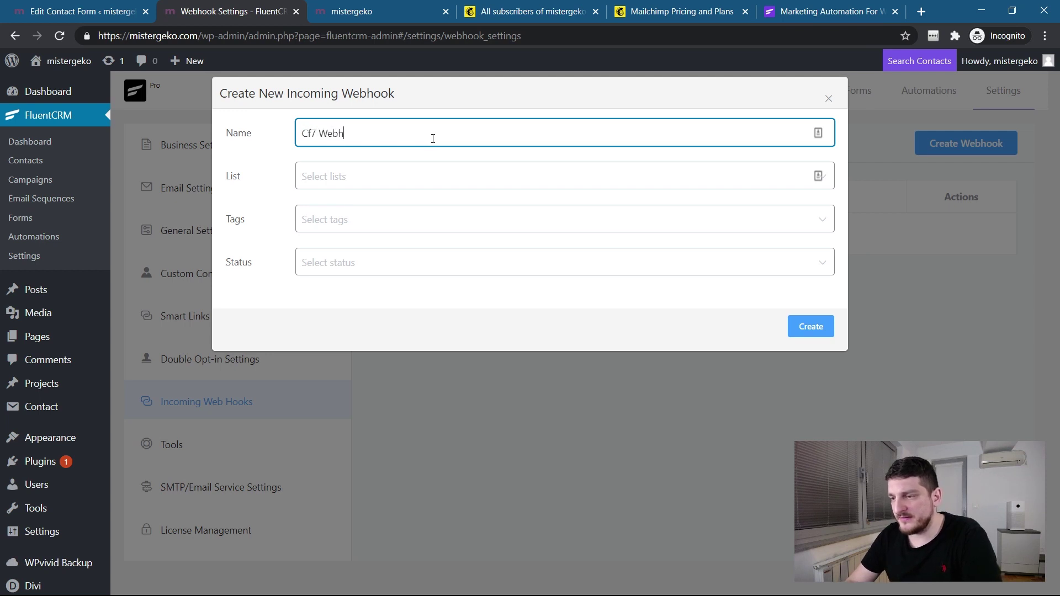
text(ook)
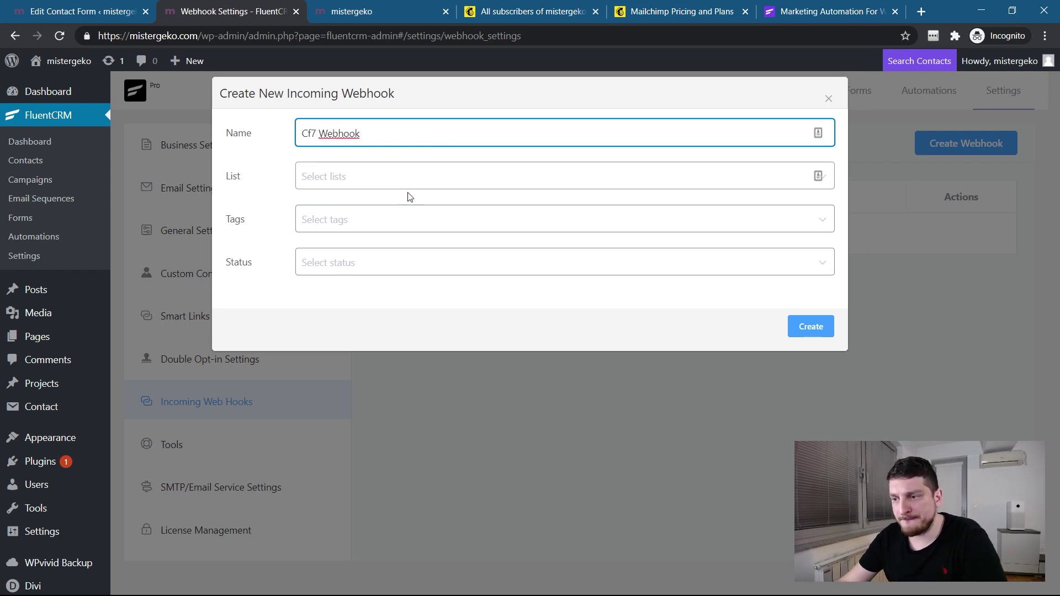
click(409, 184)
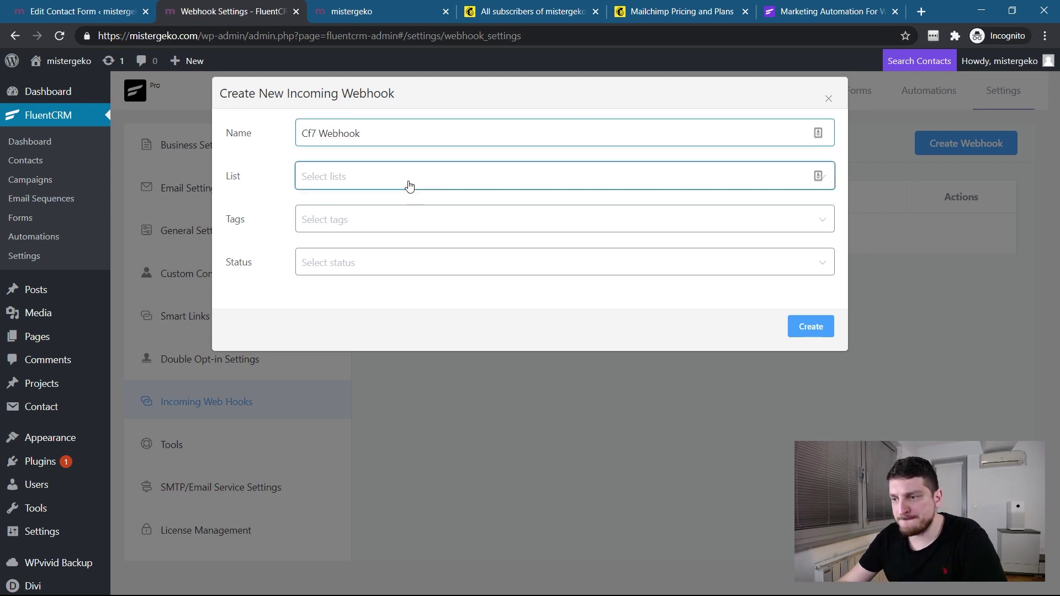
click(428, 268)
Close the webhook form unsaved and create a FluentCRM contact list named 'My contacts'.
click(829, 98)
mouse_move(752, 86)
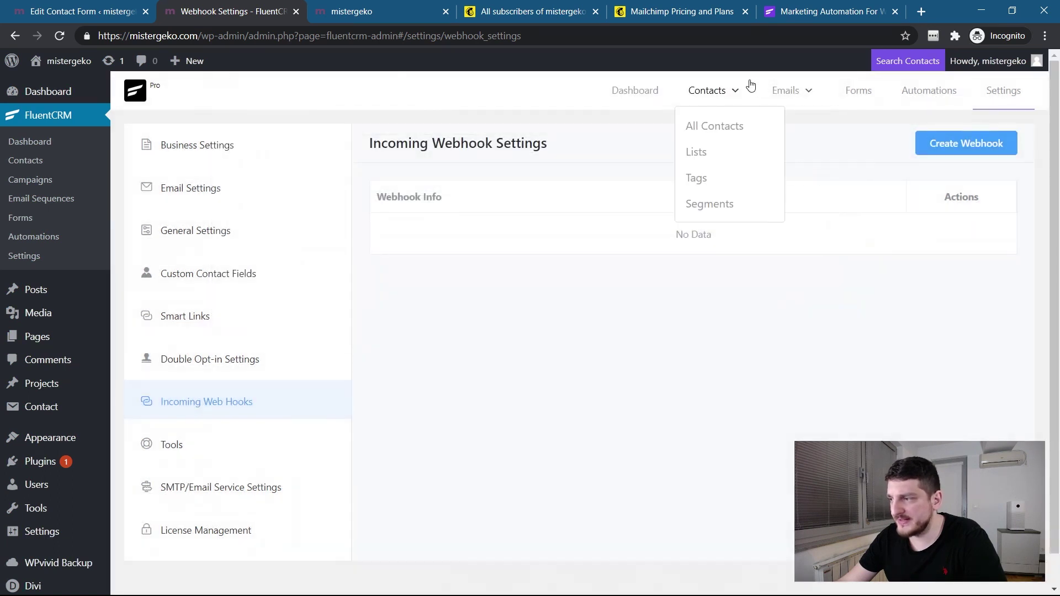
click(707, 153)
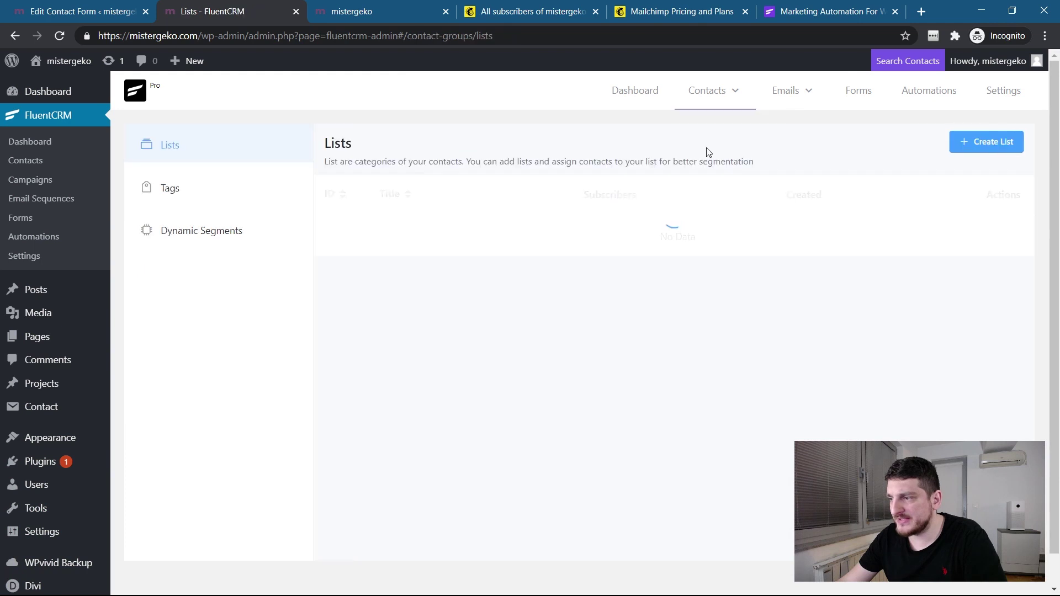
click(993, 143)
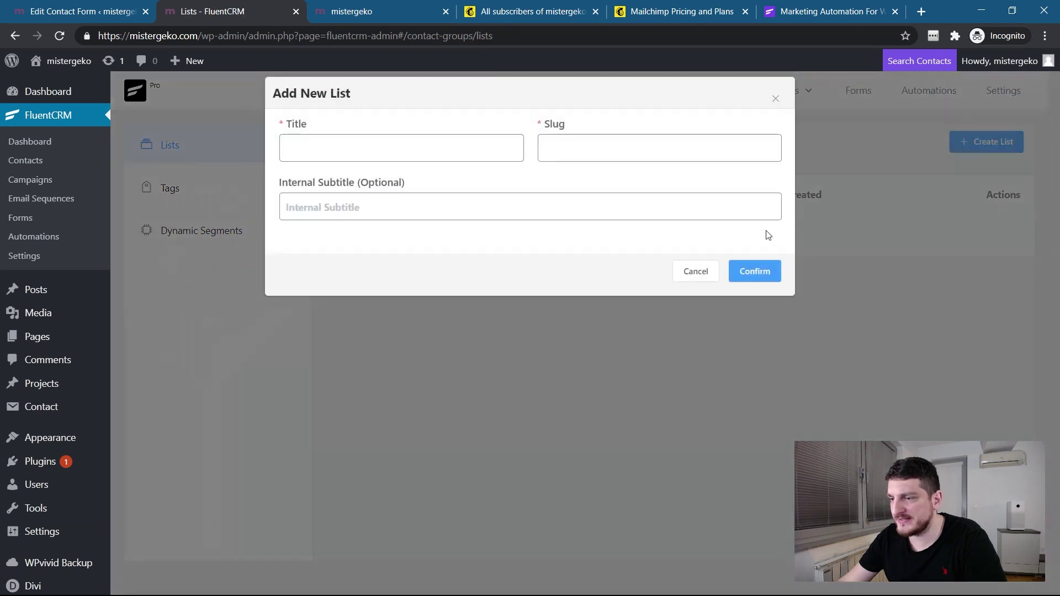
click(496, 157)
text(My contacts)
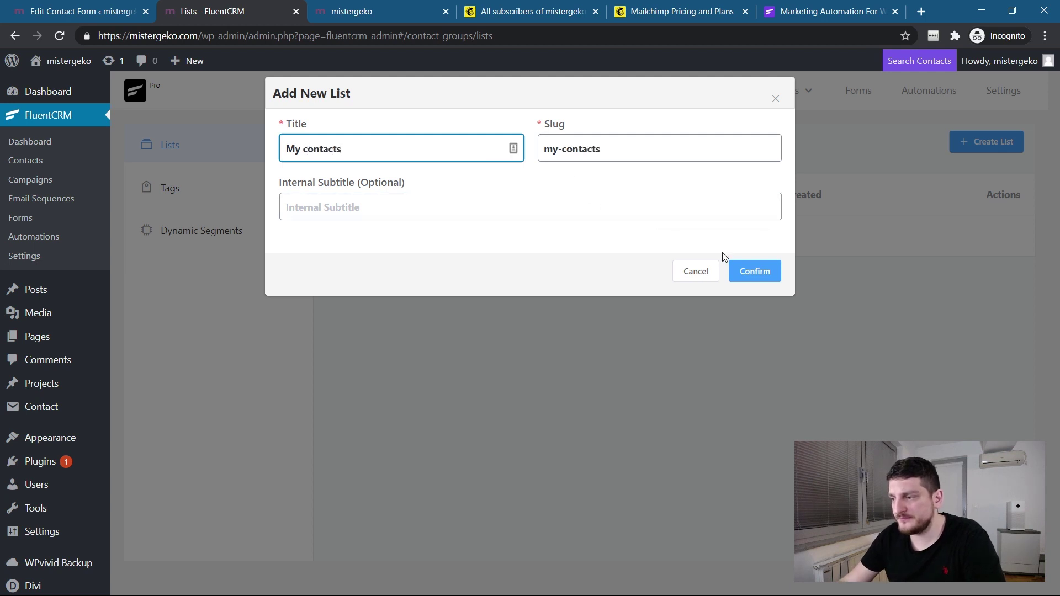
click(750, 272)
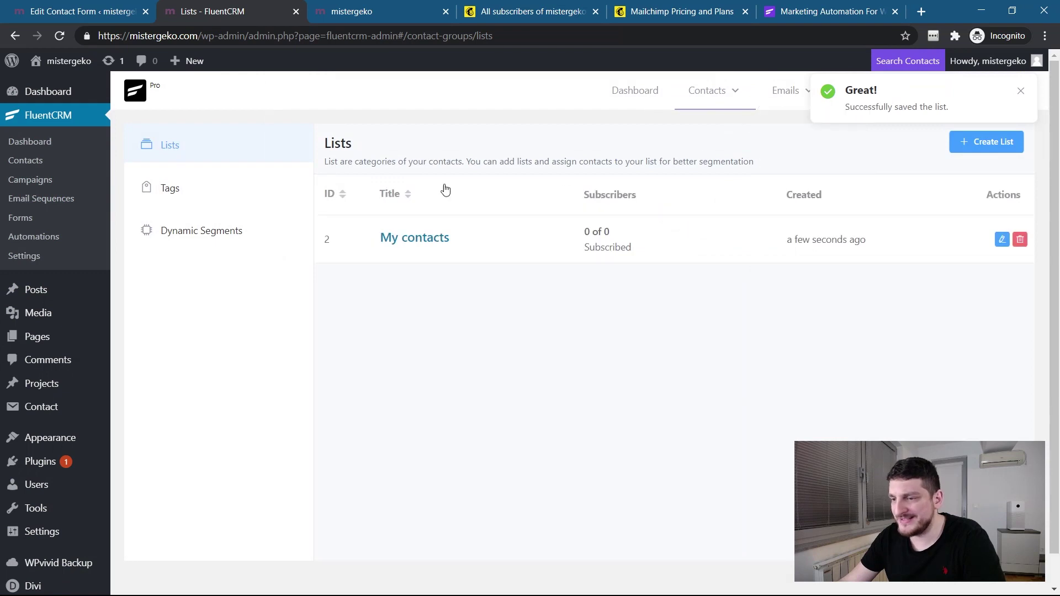
On the Tags page, create and save a tag titled 'Book your call'.
click(187, 203)
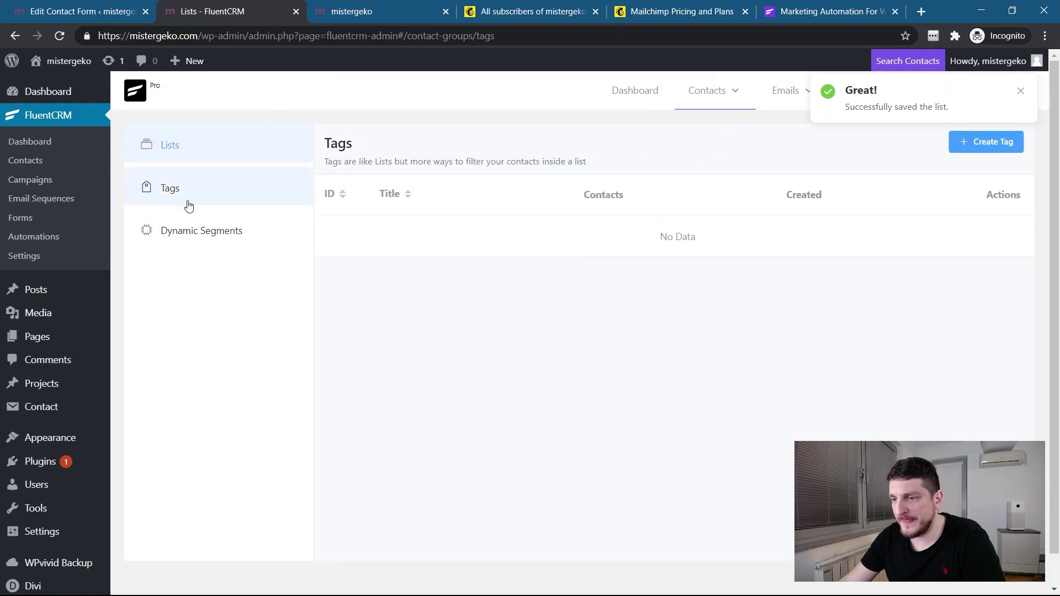
click(1004, 136)
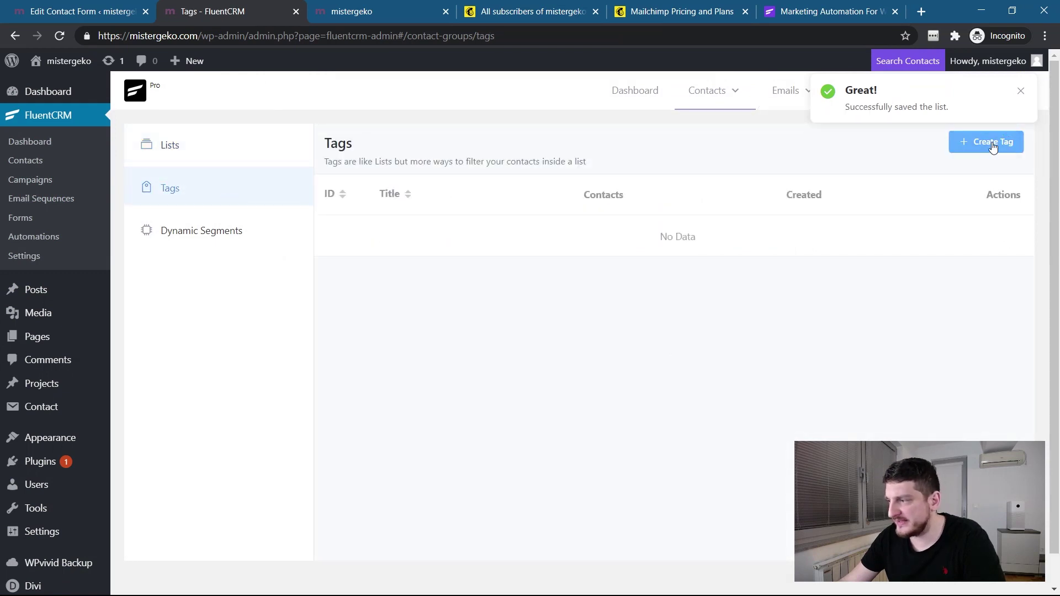
click(380, 152)
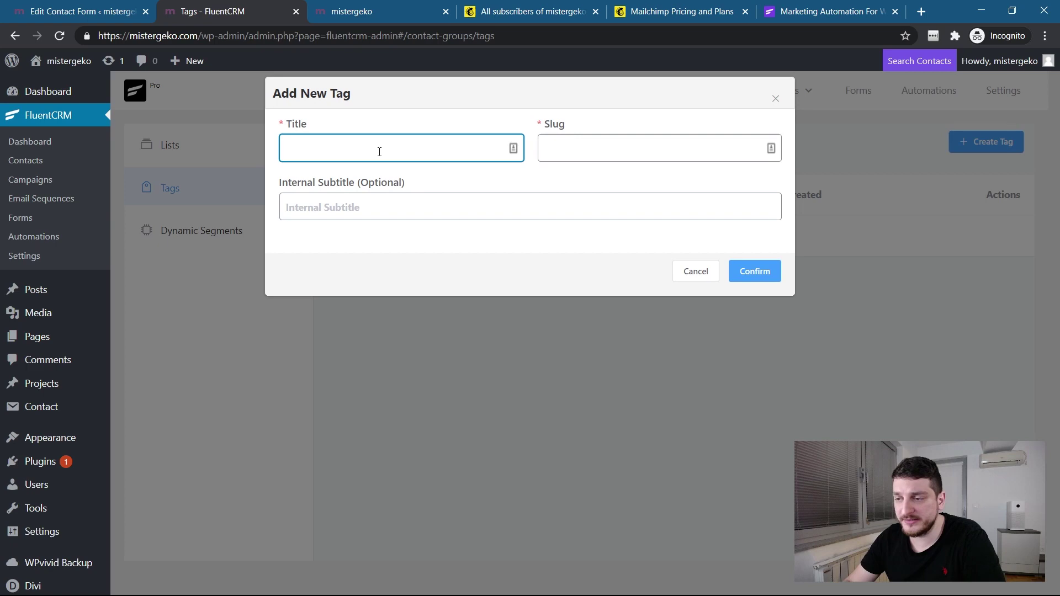
click(360, 11)
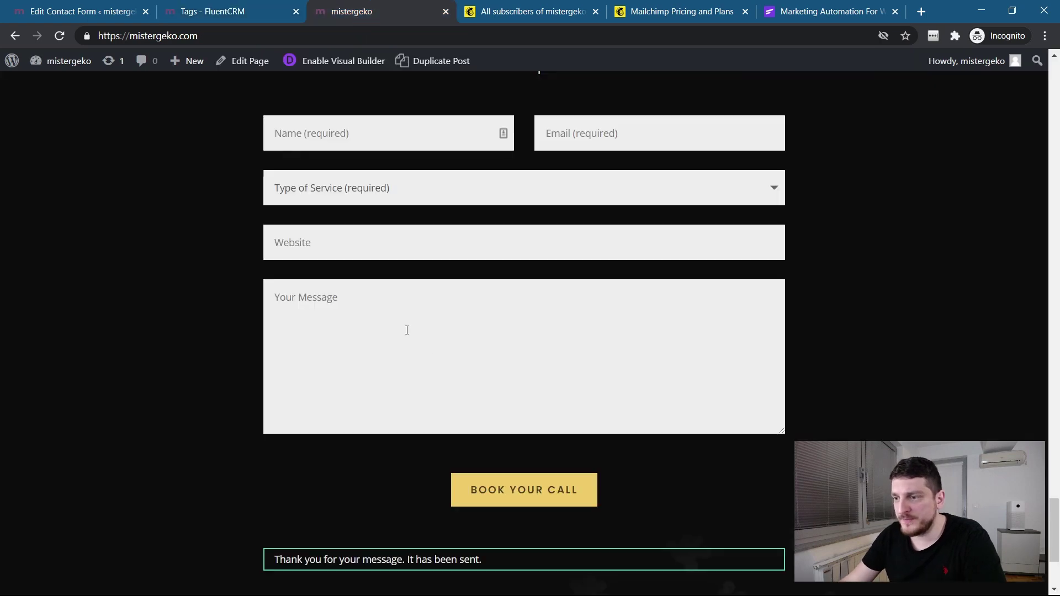
scroll(431, 276, up, 10)
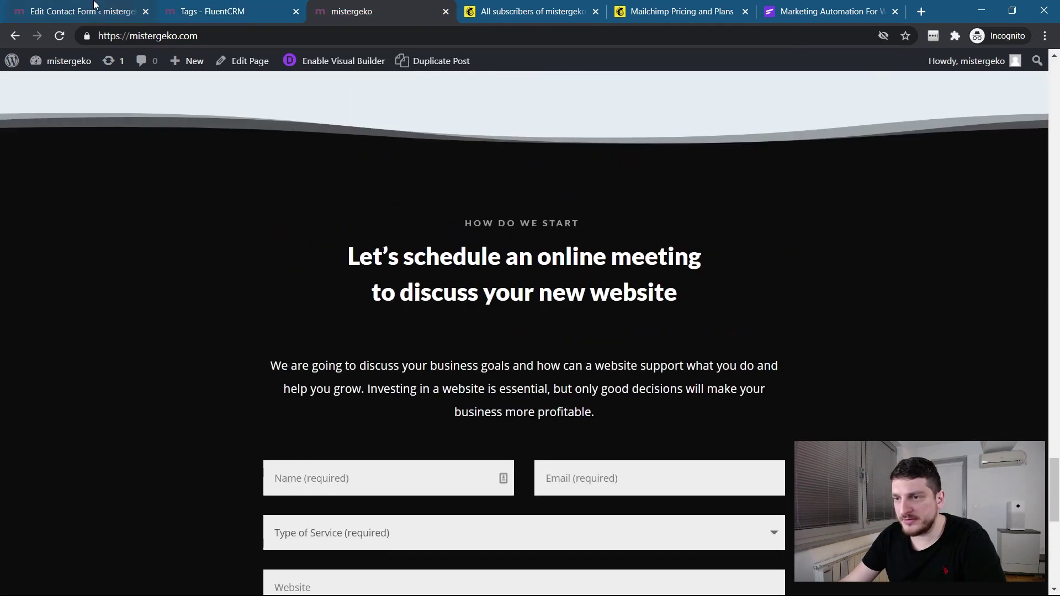
click(94, 5)
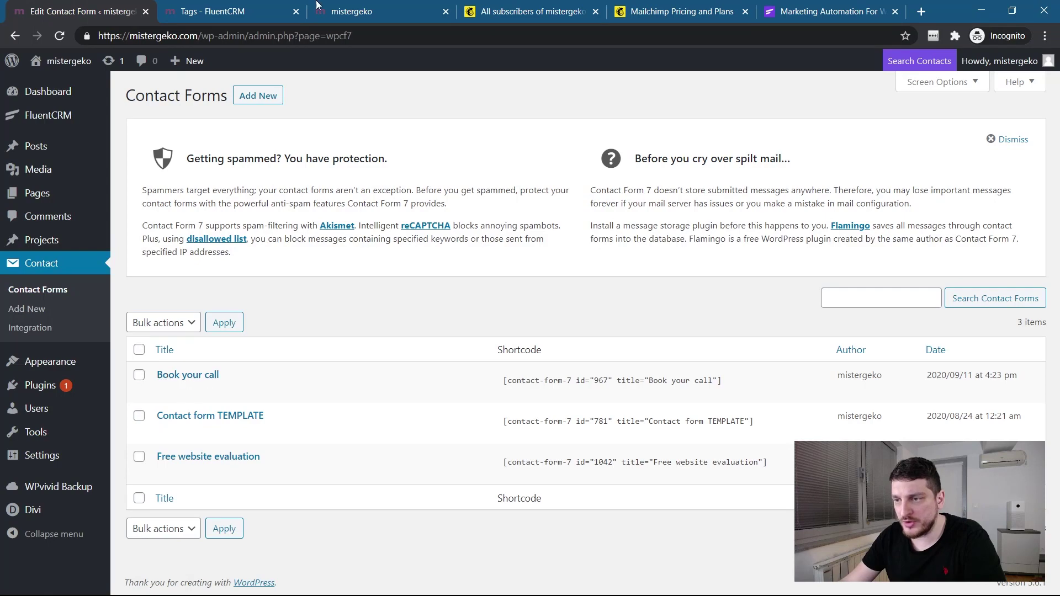
click(262, 10)
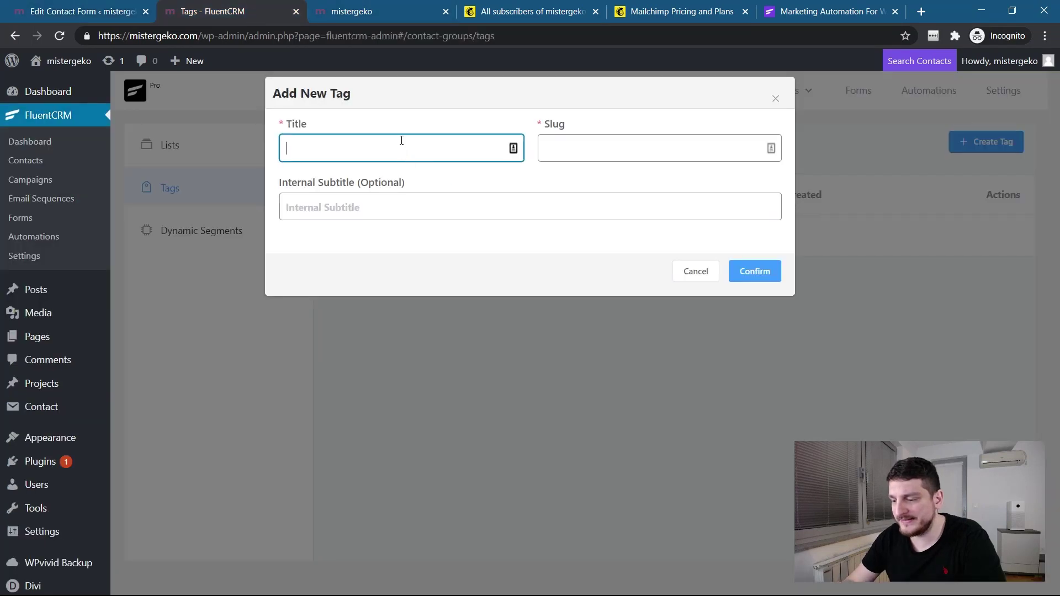
text(Book yoiu)
key(BackSpace)
key(BackSpace)
key(BackSpace)
key(BackSpace)
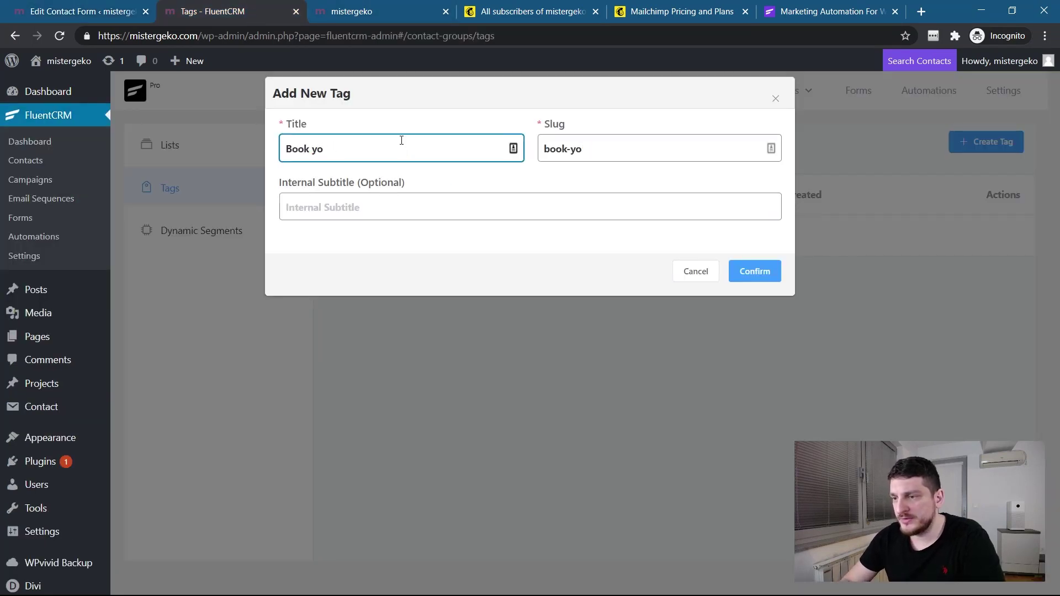
text(ur call)
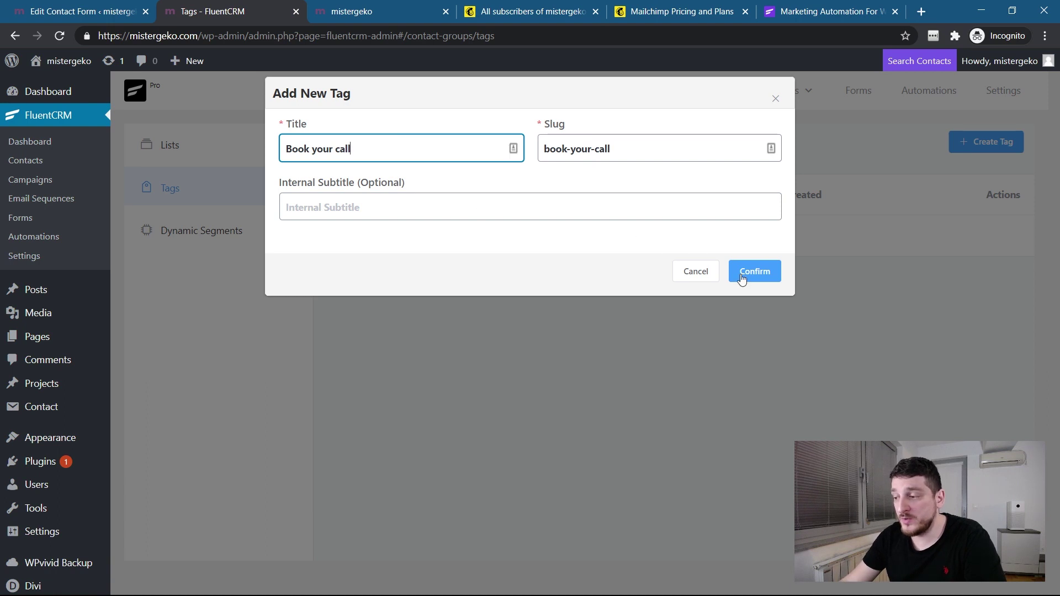
click(750, 275)
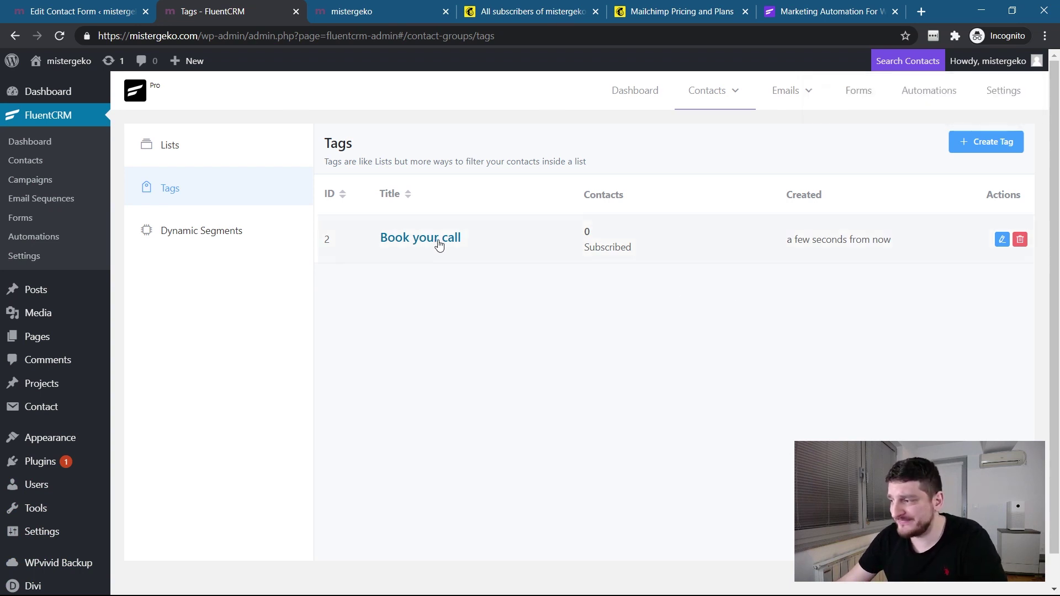
Start a new incoming webhook named Cf7 webhook in FluentCRM Settings, adding contacts to My contacts.
click(1003, 92)
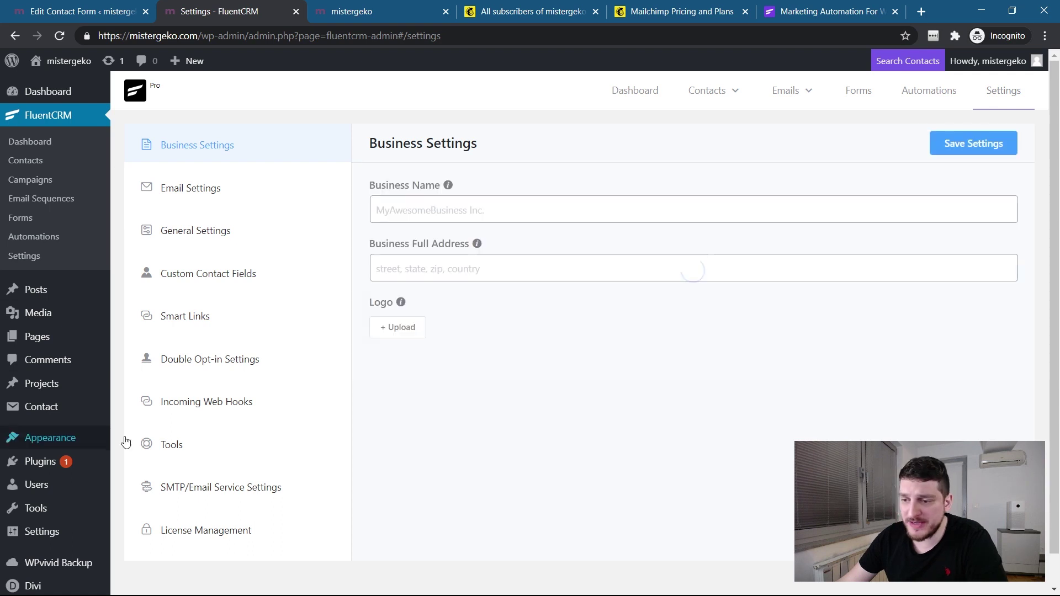
click(213, 403)
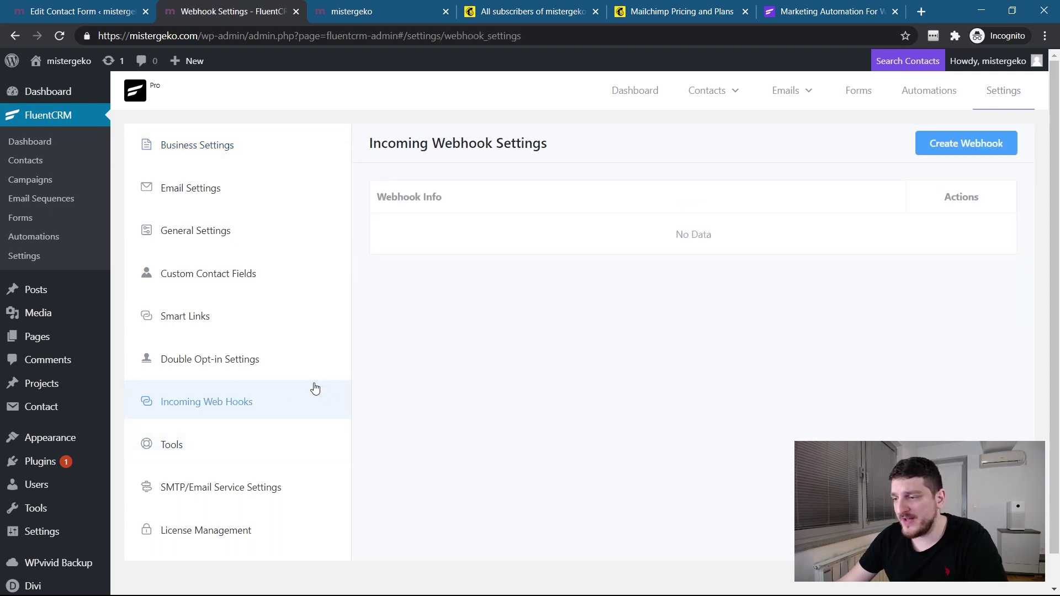
click(924, 145)
click(378, 126)
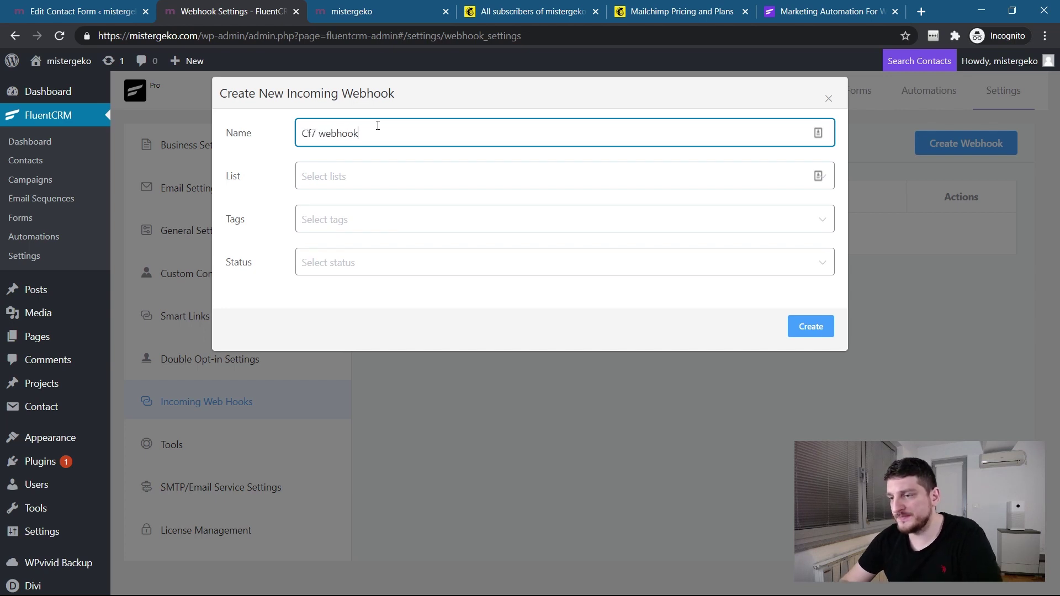
click(381, 182)
click(341, 216)
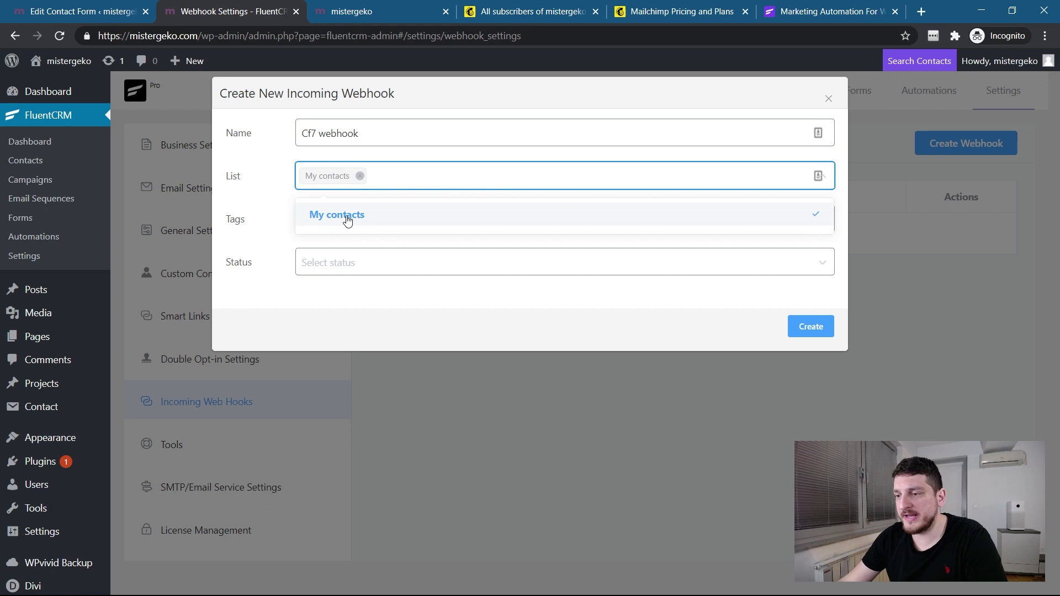
Tag the webhook's contacts Book your call, set status Subscribed, and create it.
click(382, 260)
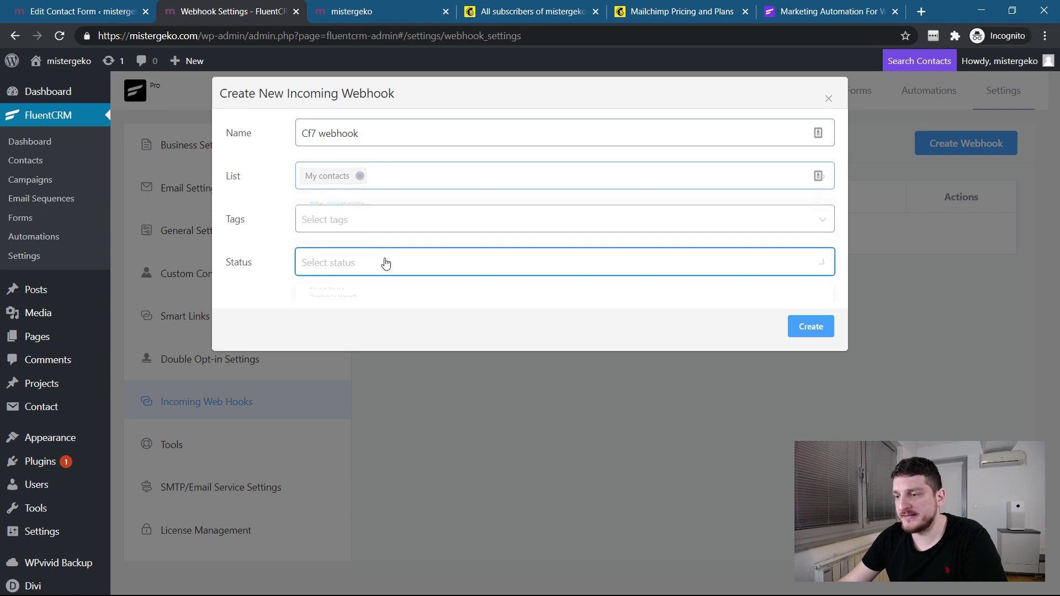
click(395, 231)
click(353, 257)
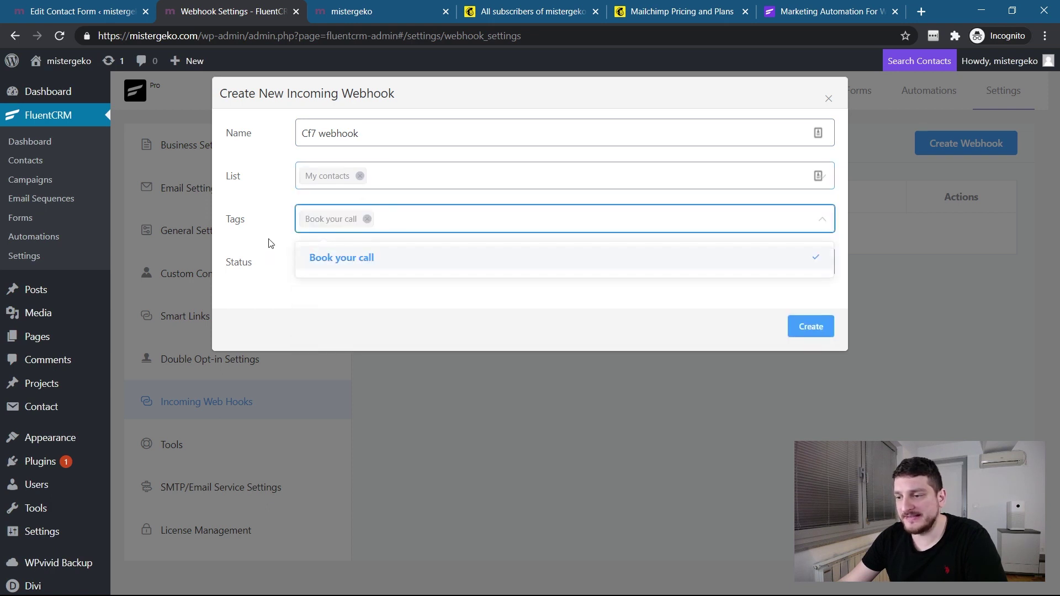
click(275, 246)
click(318, 269)
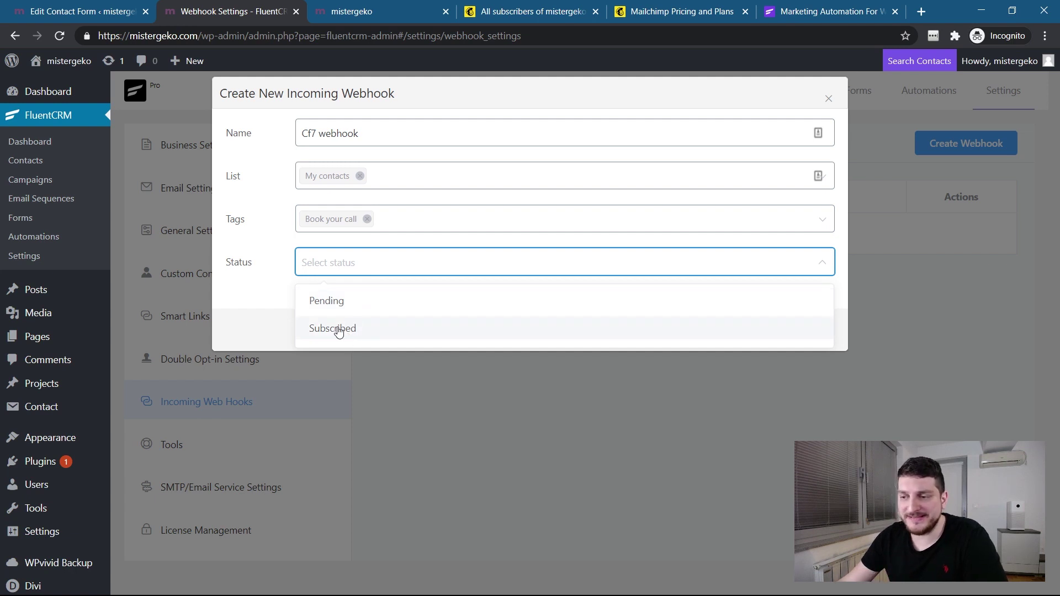
click(337, 330)
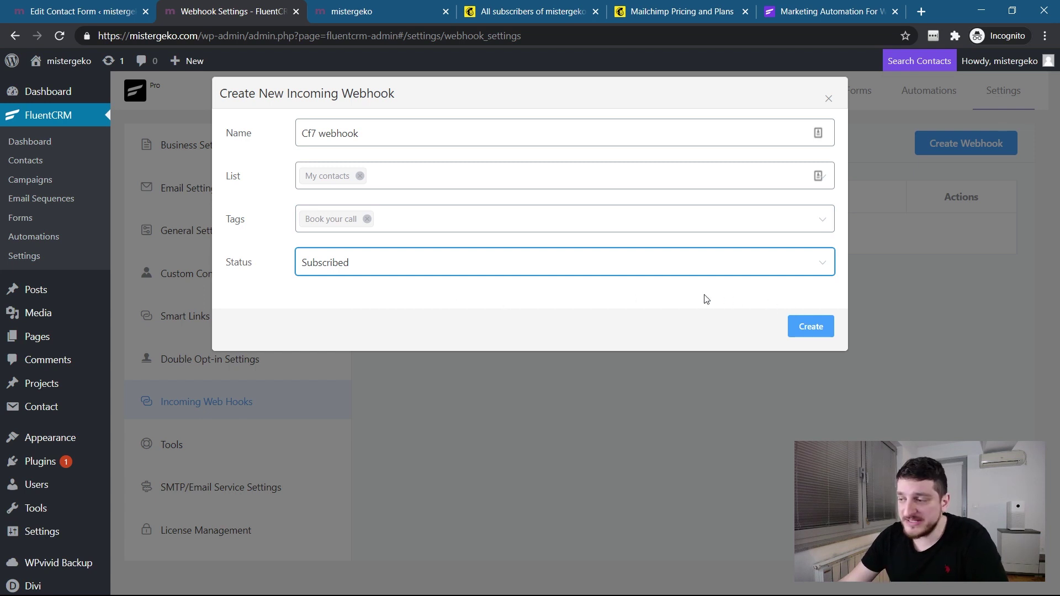
click(807, 332)
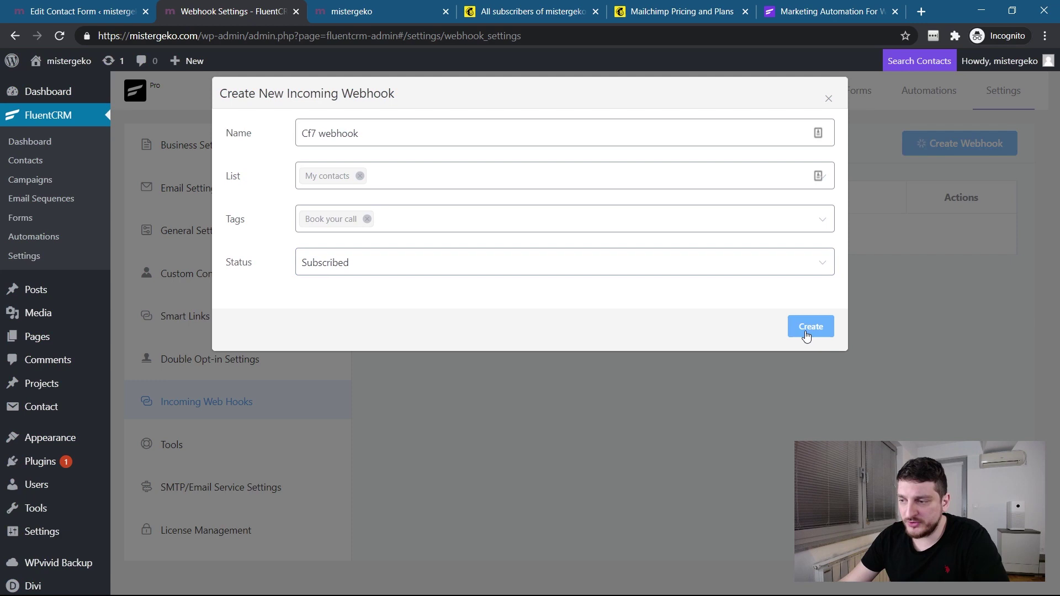
Close the webhook details and copy the Cf7 webhook URL.
scroll(685, 326, down, 6)
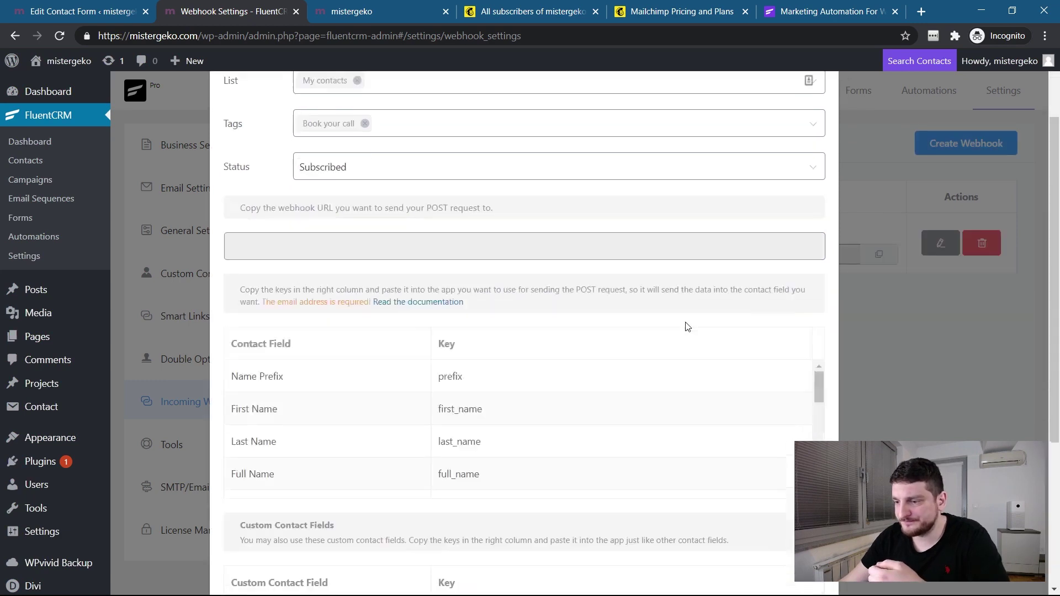
scroll(688, 327, up, 6)
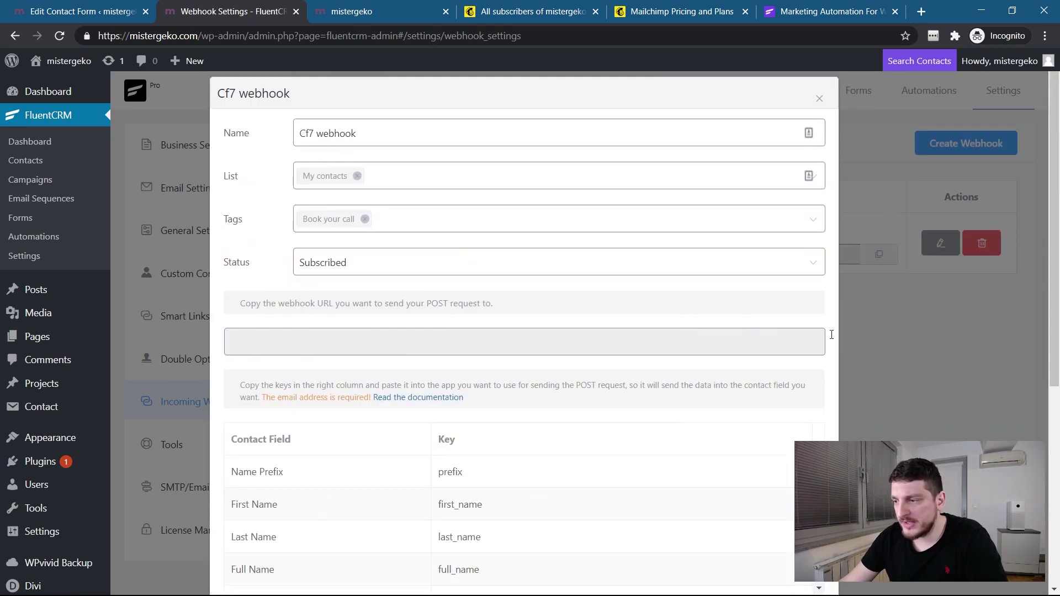
click(870, 352)
drag(798, 254, 370, 257)
key(ctrl+c)
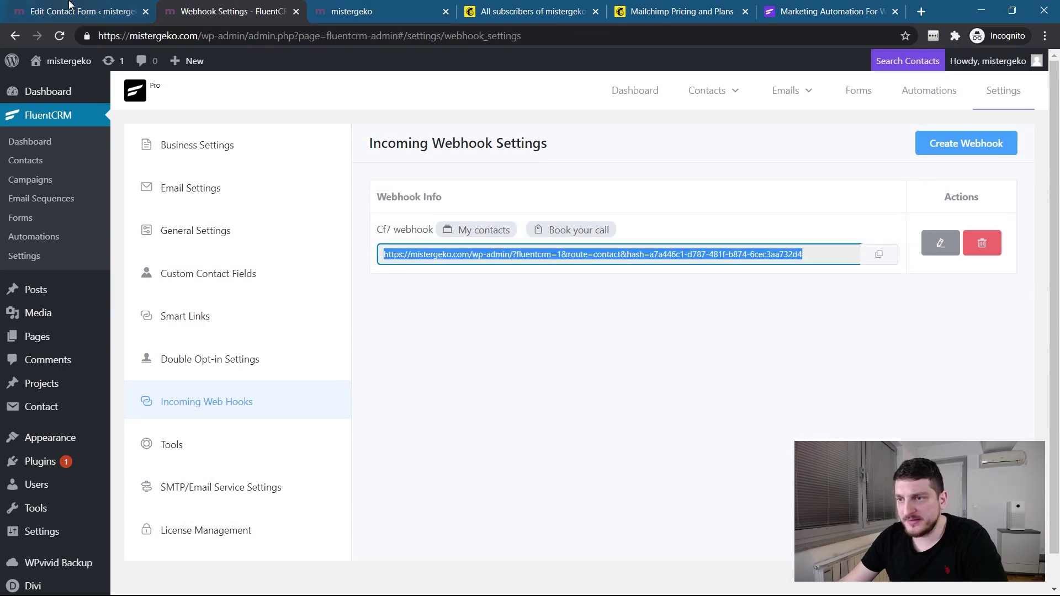
Open the Book your call contact form and go to its Webhook tab.
click(70, 8)
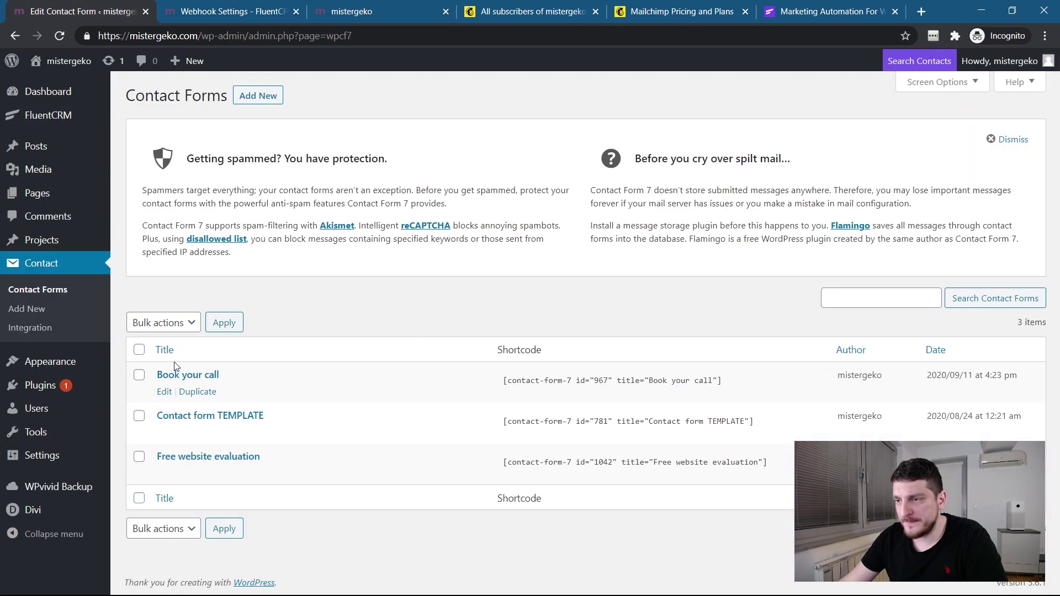
click(165, 392)
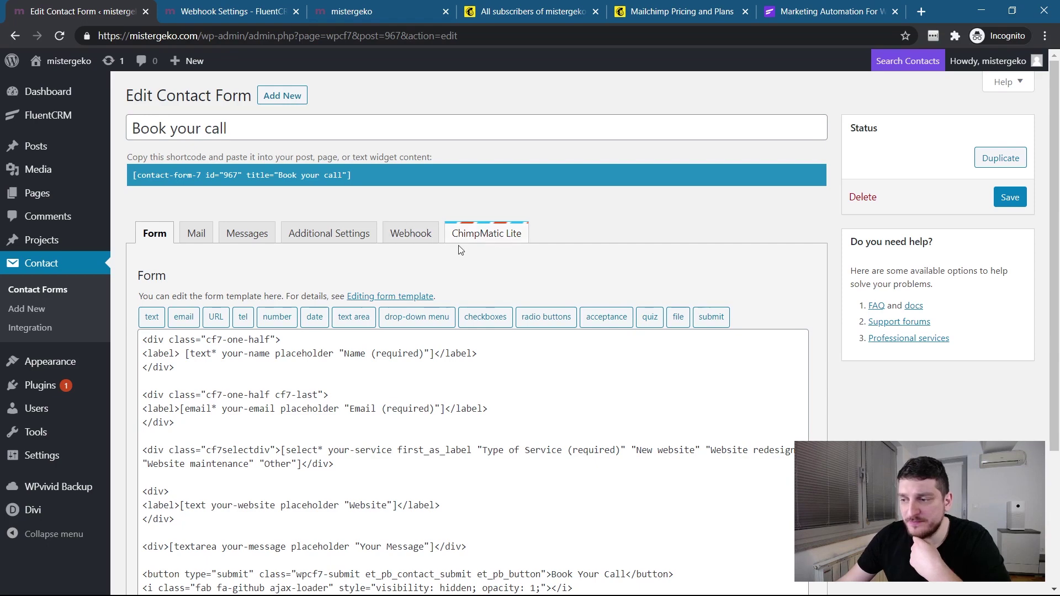
click(411, 235)
scroll(413, 254, down, 2)
Paste the FluentCRM webhook URL and enable both Send to Webhook and Send CF7 mail as usually.
click(358, 254)
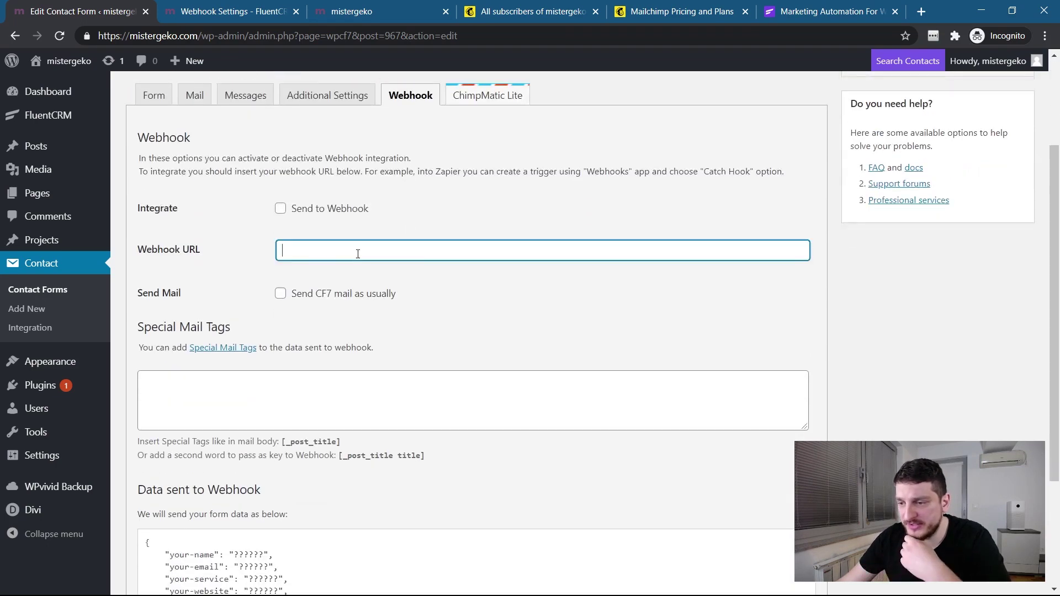
key(ctrl+v)
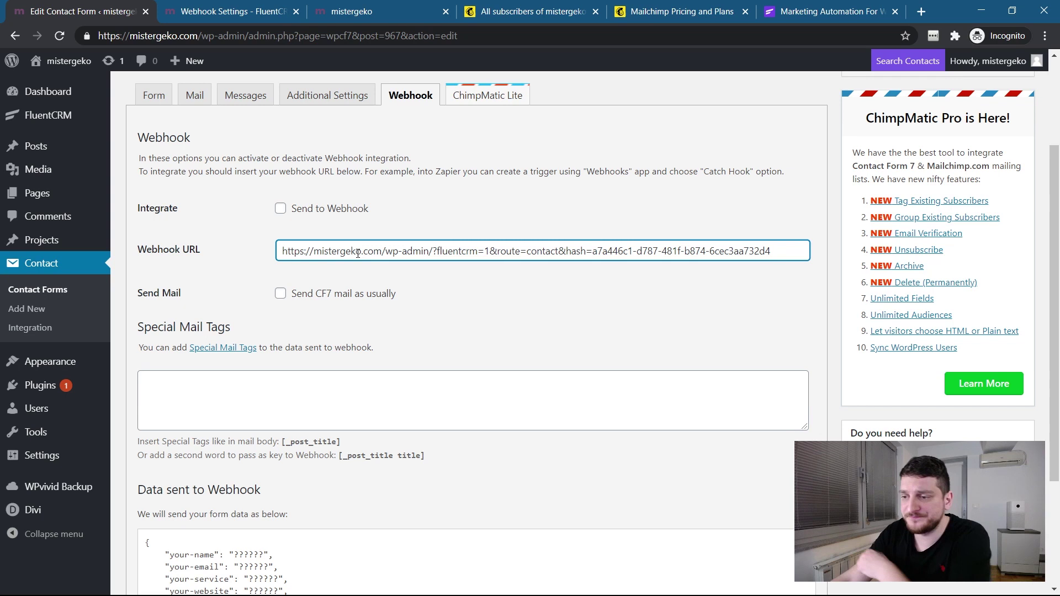
click(281, 209)
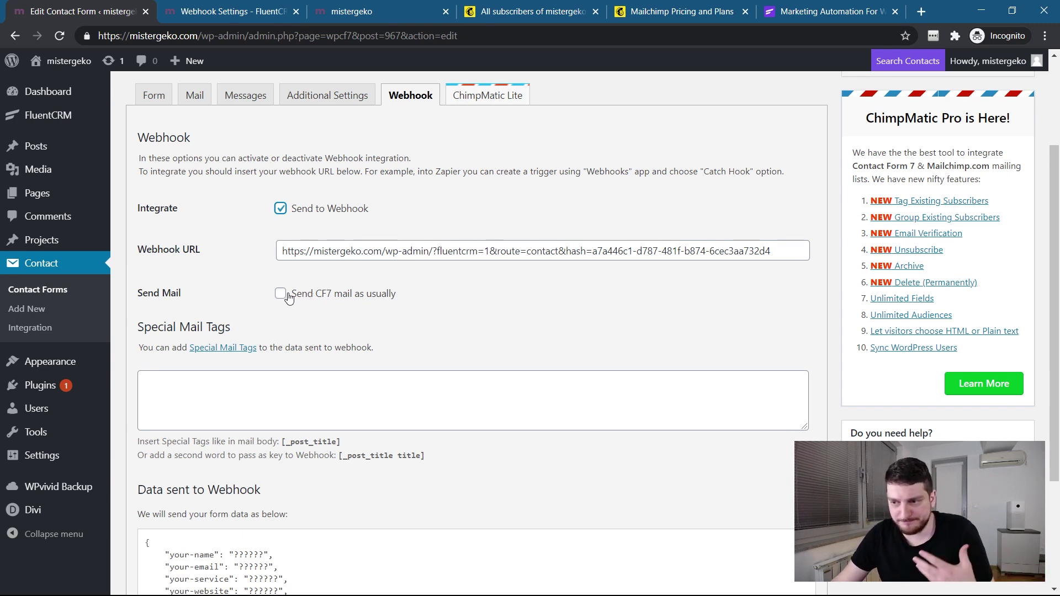
click(282, 296)
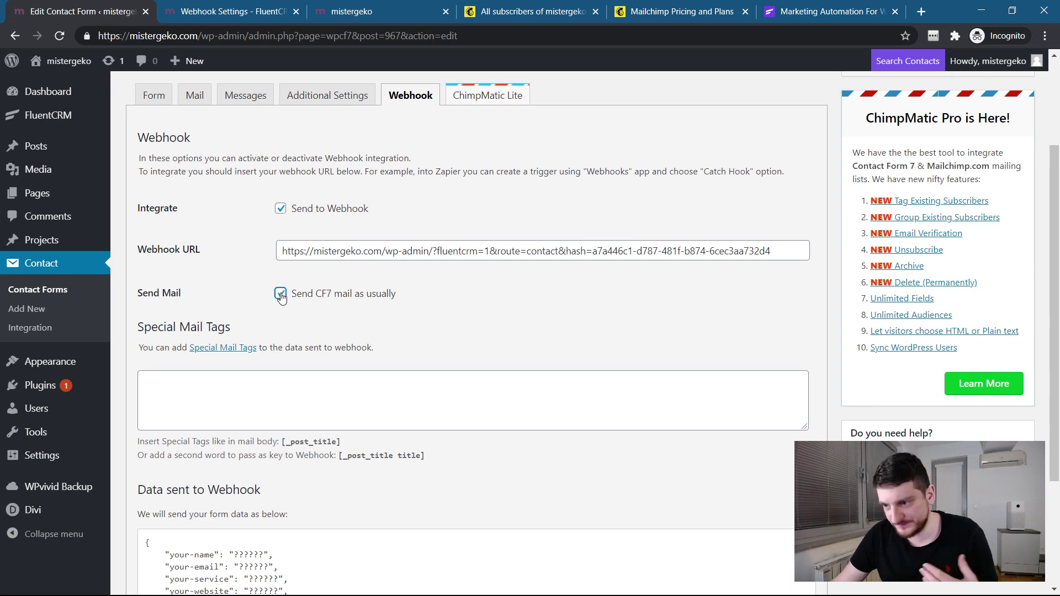
scroll(357, 332, down, 1)
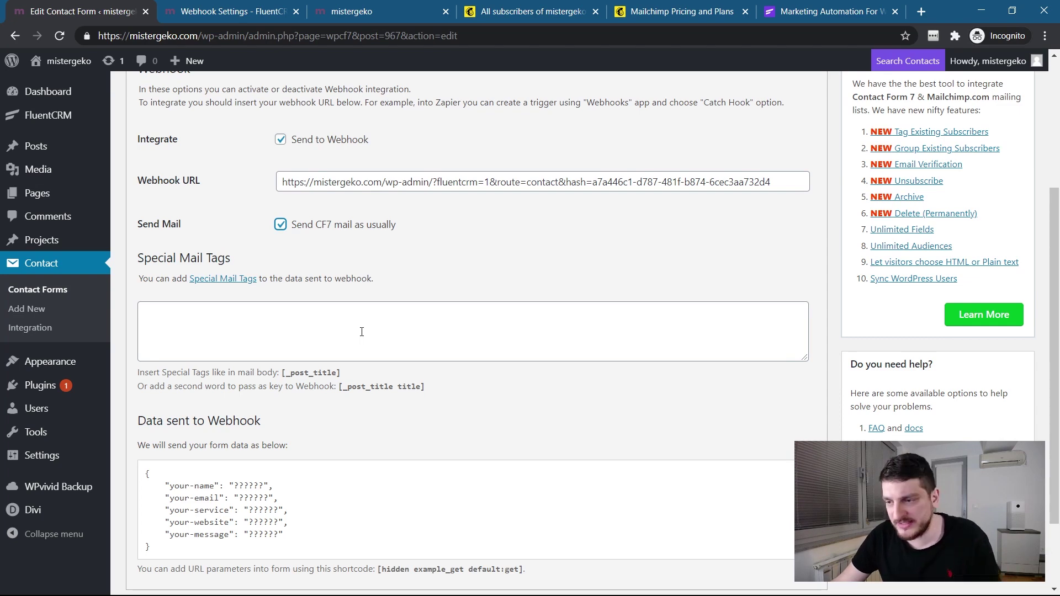
scroll(362, 331, down, 1)
scroll(362, 335, up, 4)
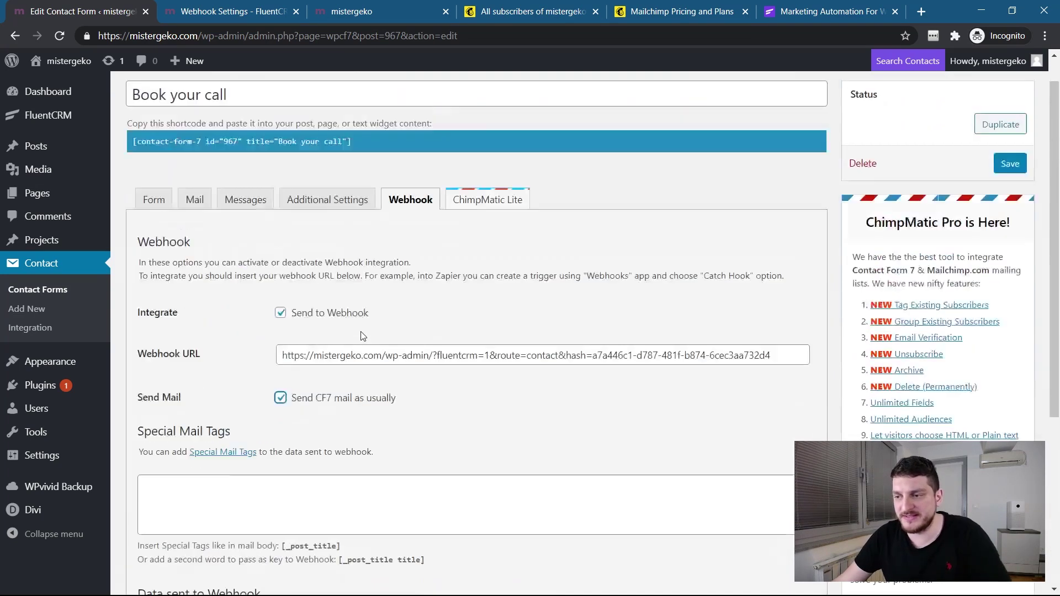
scroll(359, 334, down, 4)
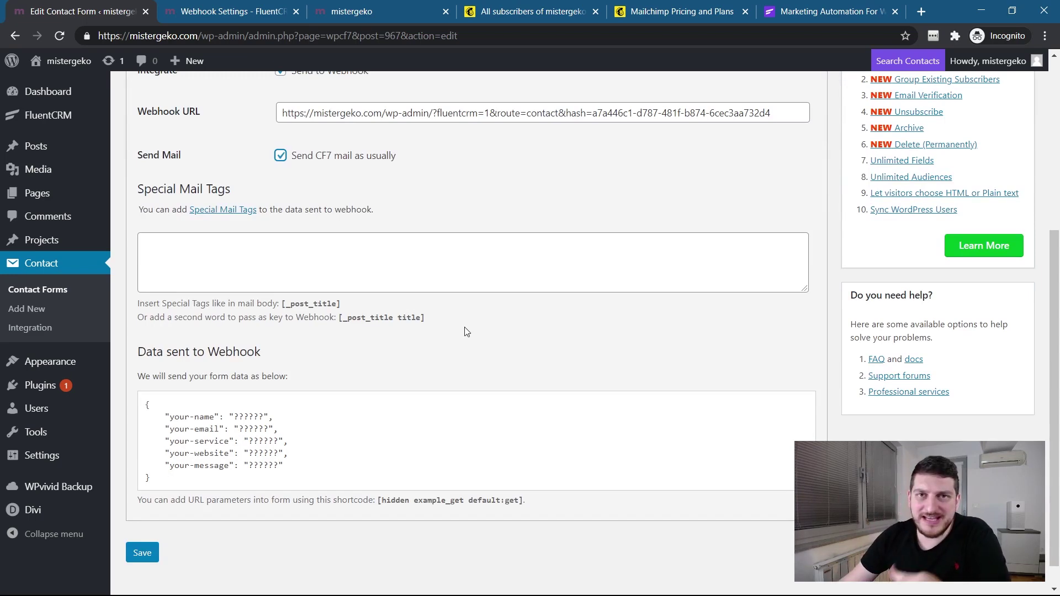
scroll(467, 332, up, 4)
scroll(465, 327, down, 3)
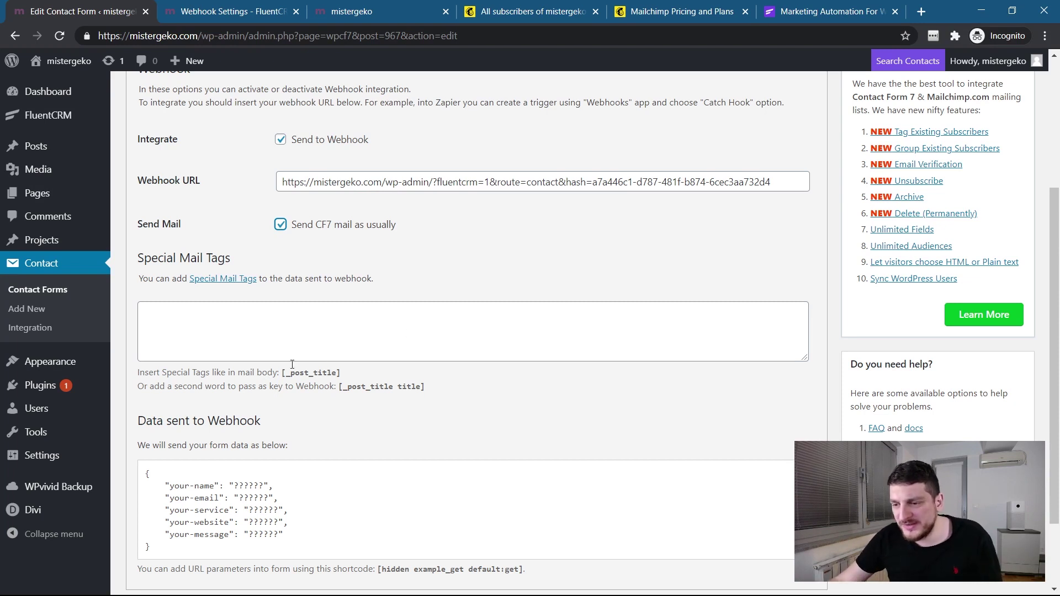
scroll(292, 364, down, 1)
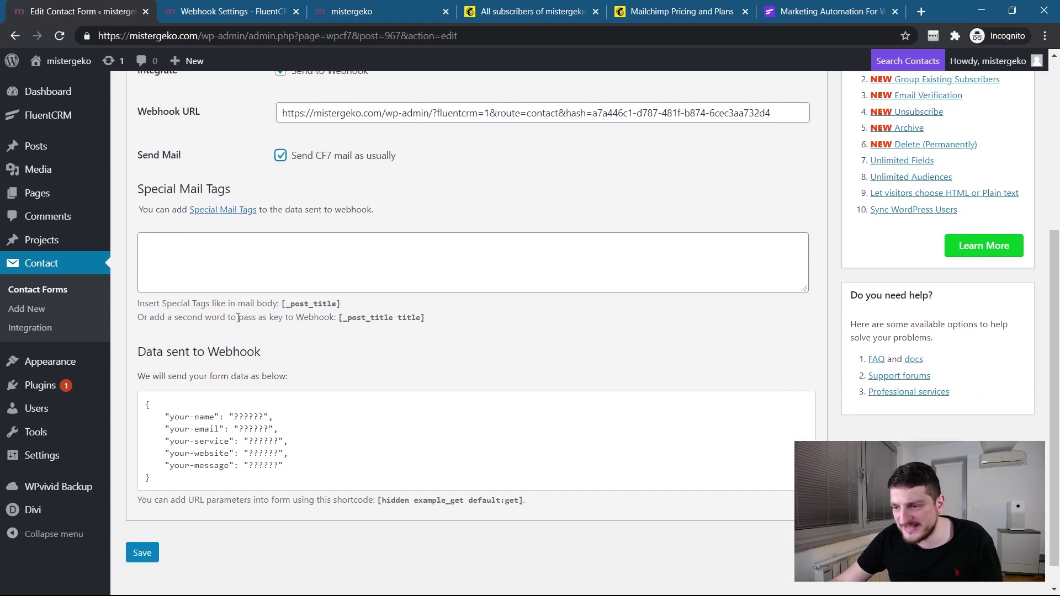
drag(160, 317, 300, 317)
click(306, 313)
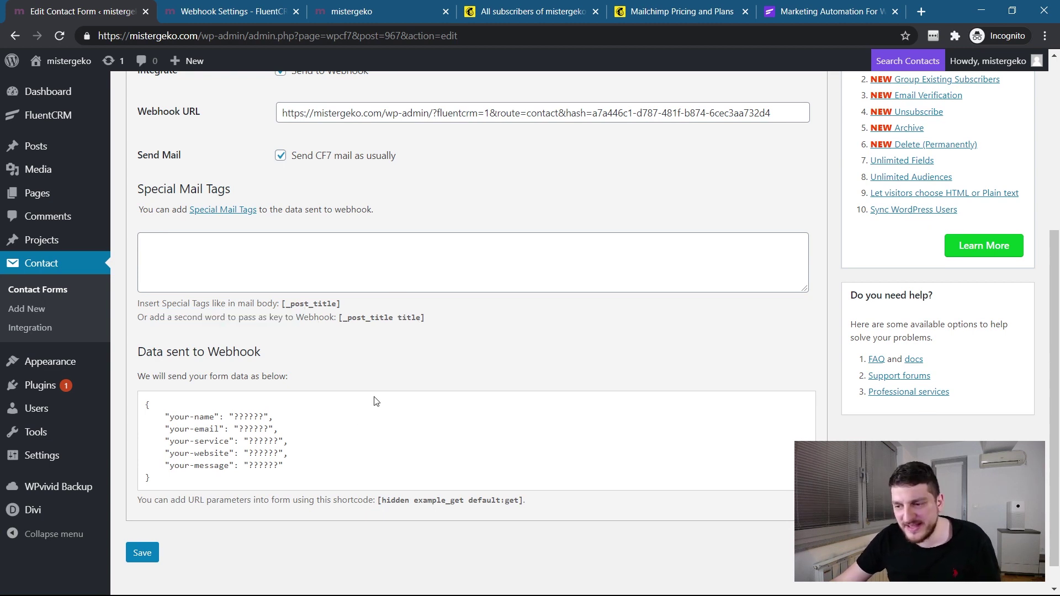
drag(229, 417, 265, 417)
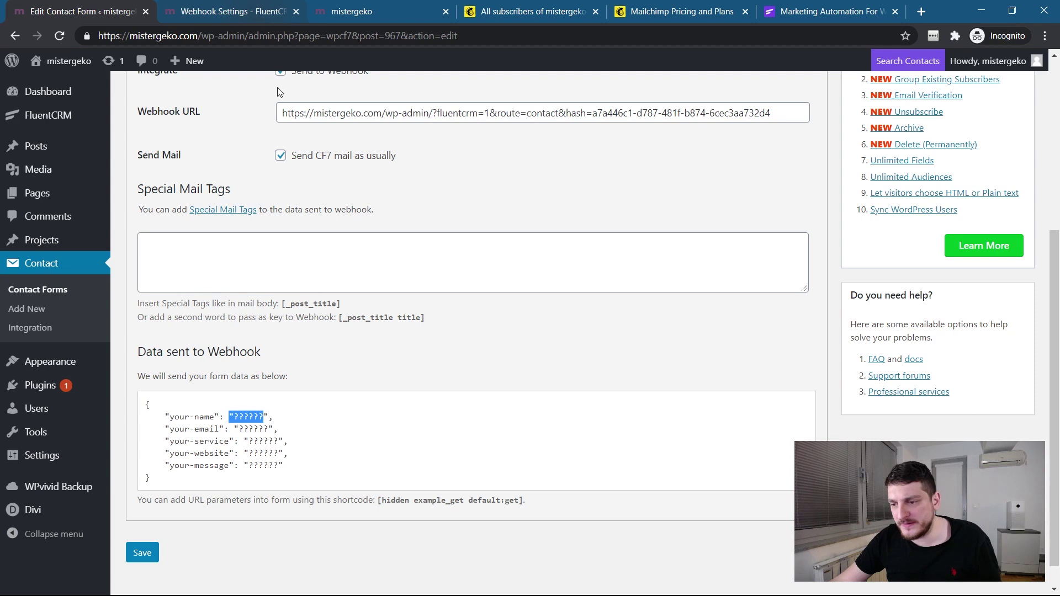
click(256, 417)
drag(265, 419, 229, 418)
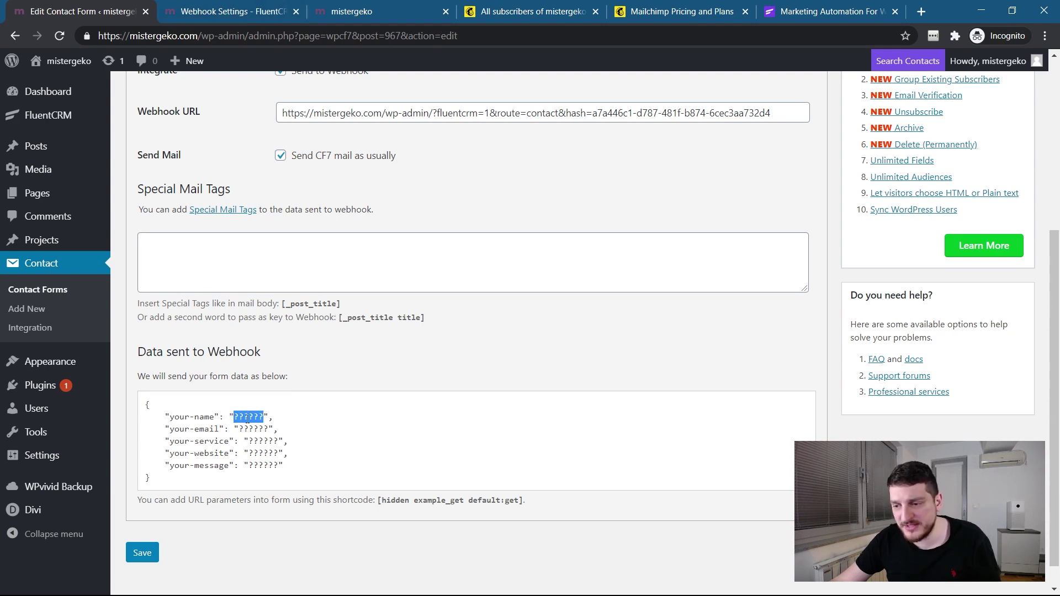
click(247, 422)
drag(247, 418, 293, 470)
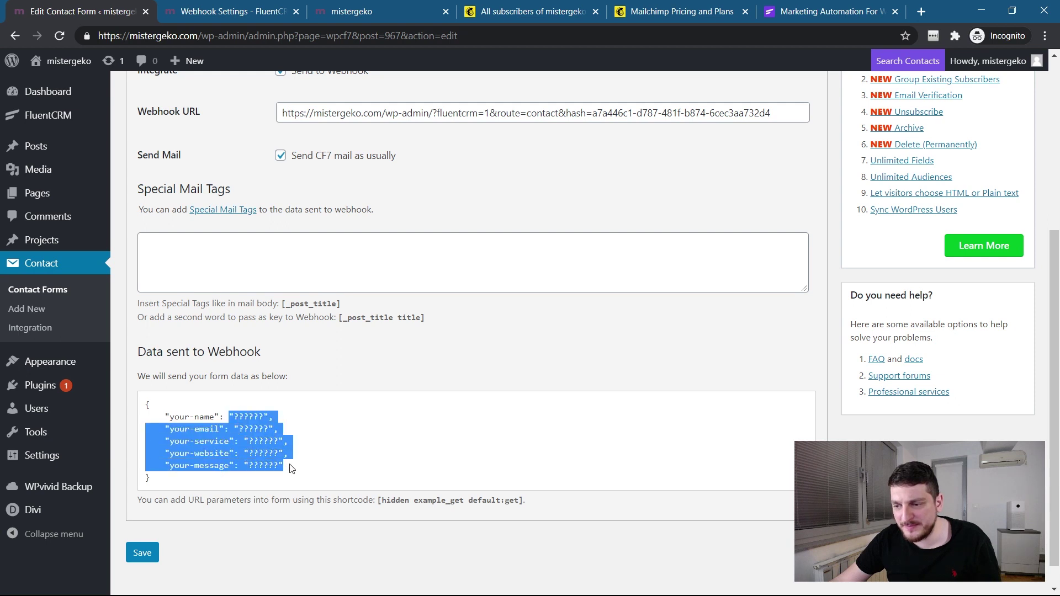
click(260, 453)
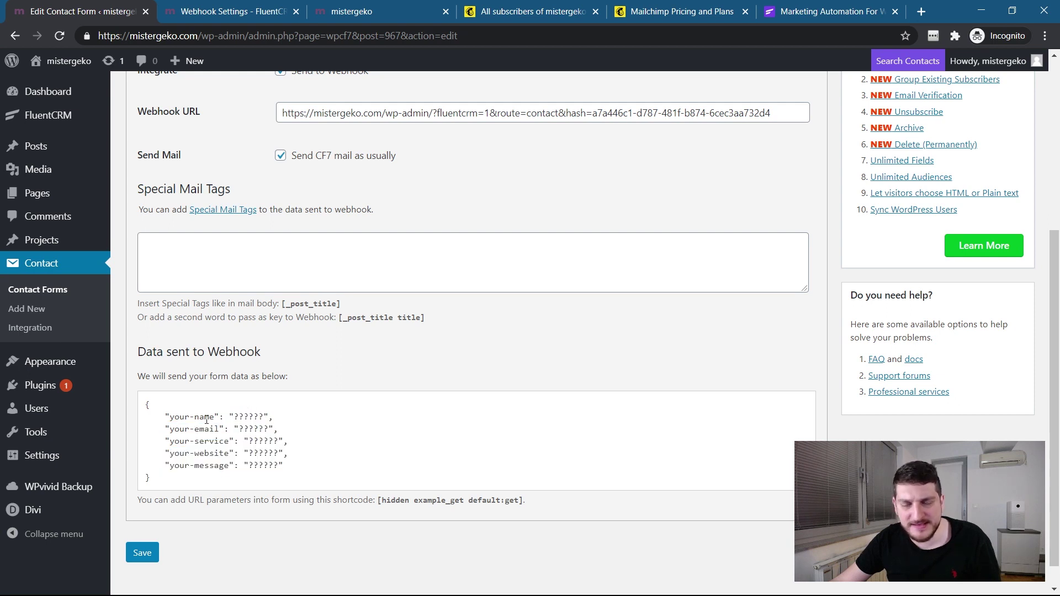
click(348, 10)
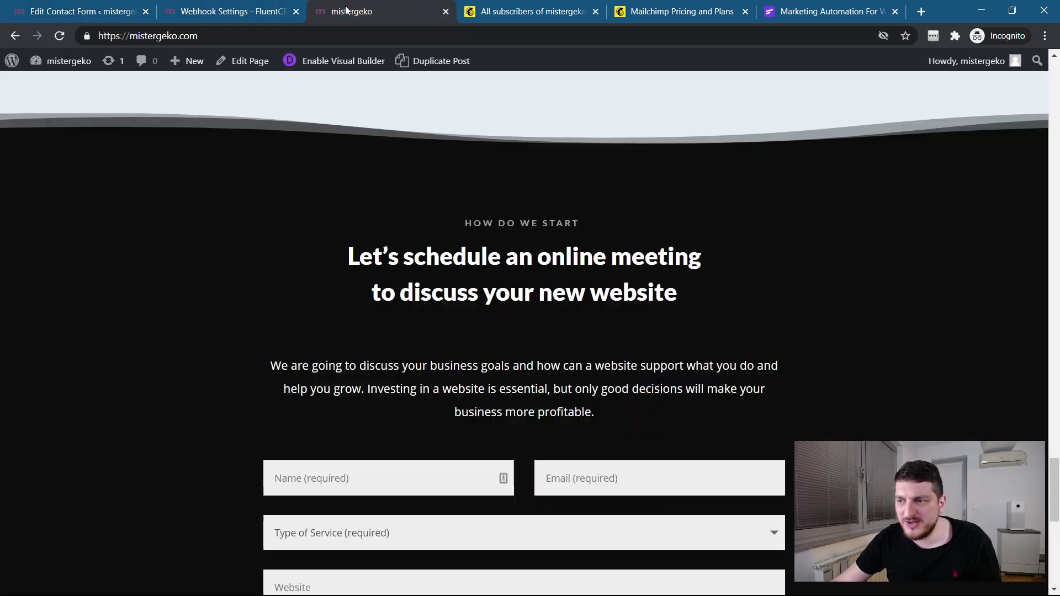
click(235, 8)
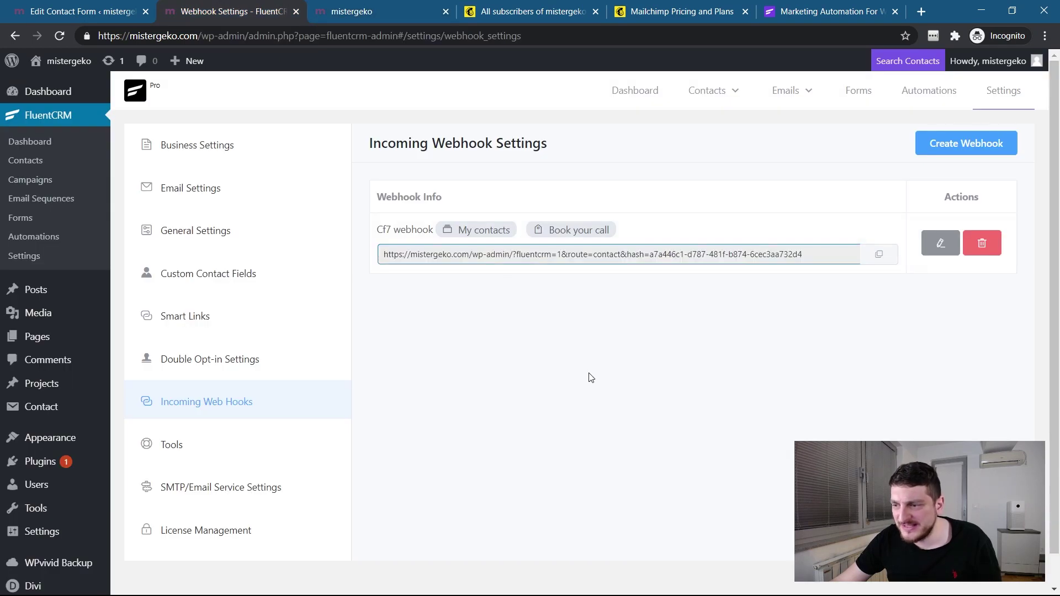
click(107, 14)
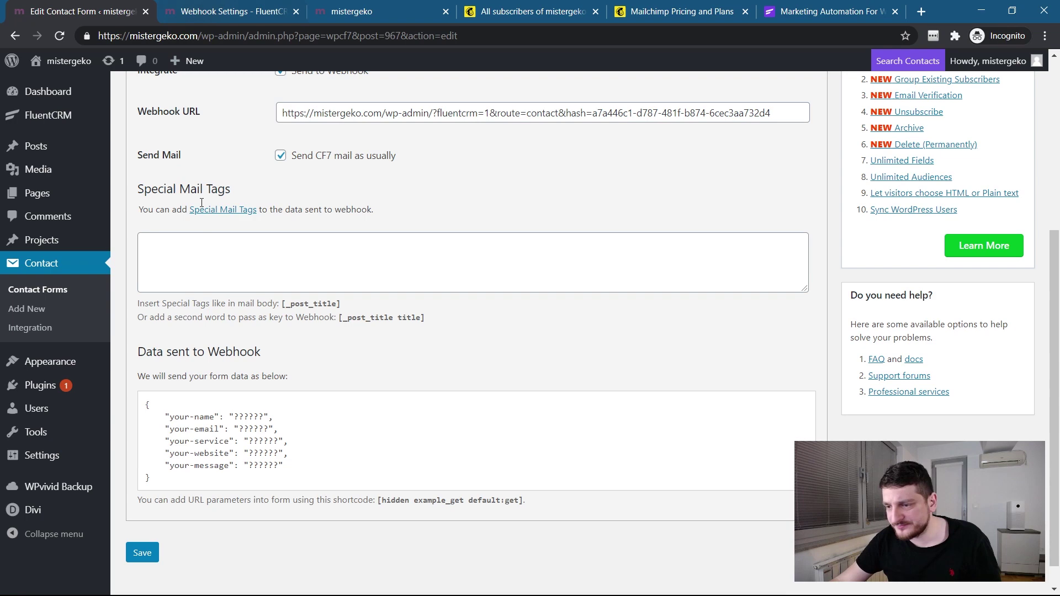
scroll(213, 265, up, 5)
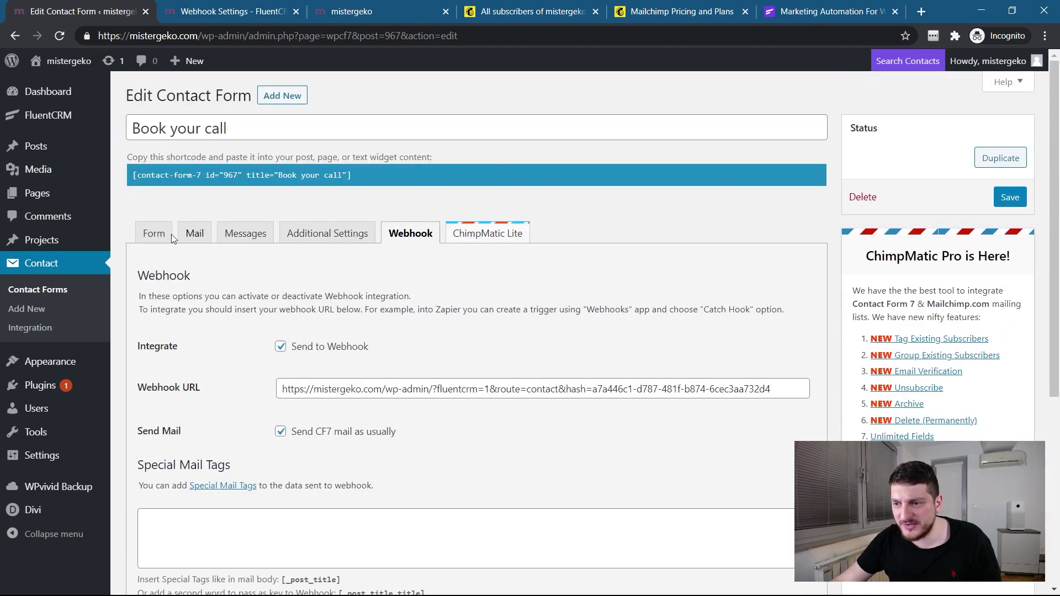
Add 'webhook:' after your-name in the Book your call template, then go to FluentCRM webhook settings.
click(162, 243)
scroll(218, 302, down, 3)
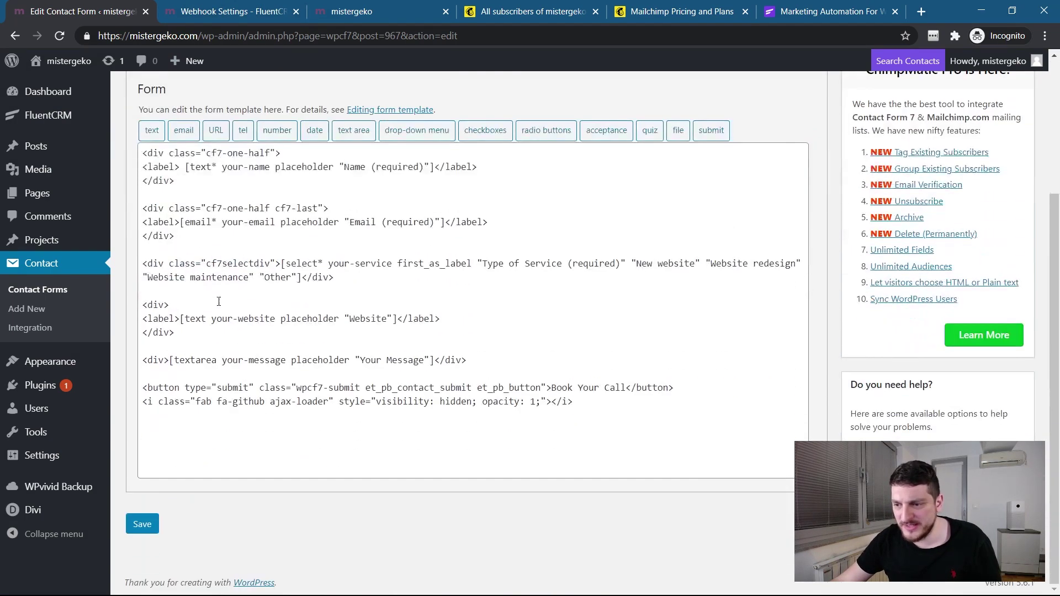
click(271, 168)
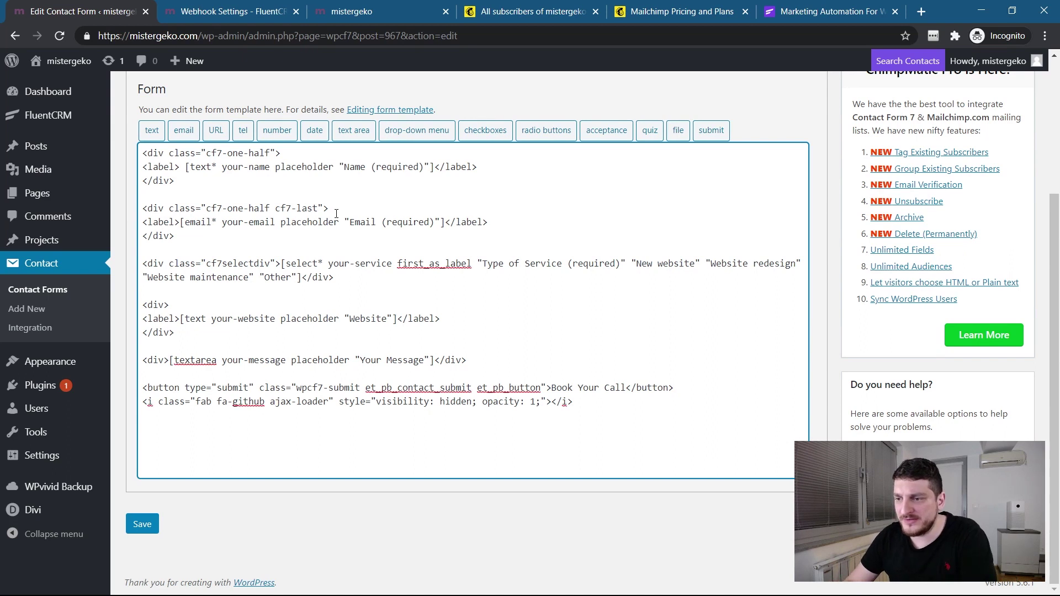
text(we b)
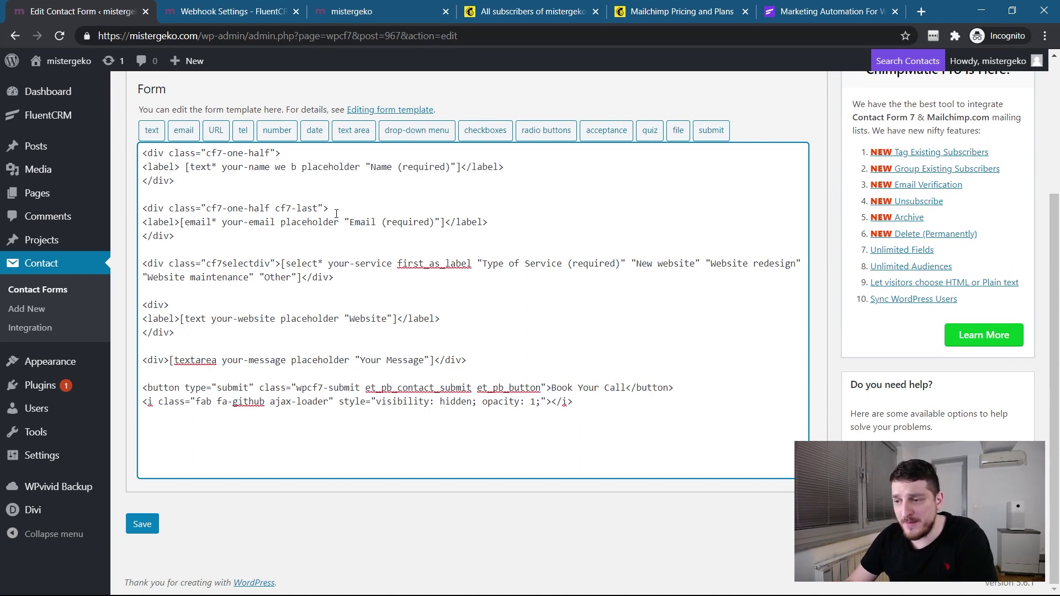
key(BackSpace)
key(BackSpace)
text(bhook:)
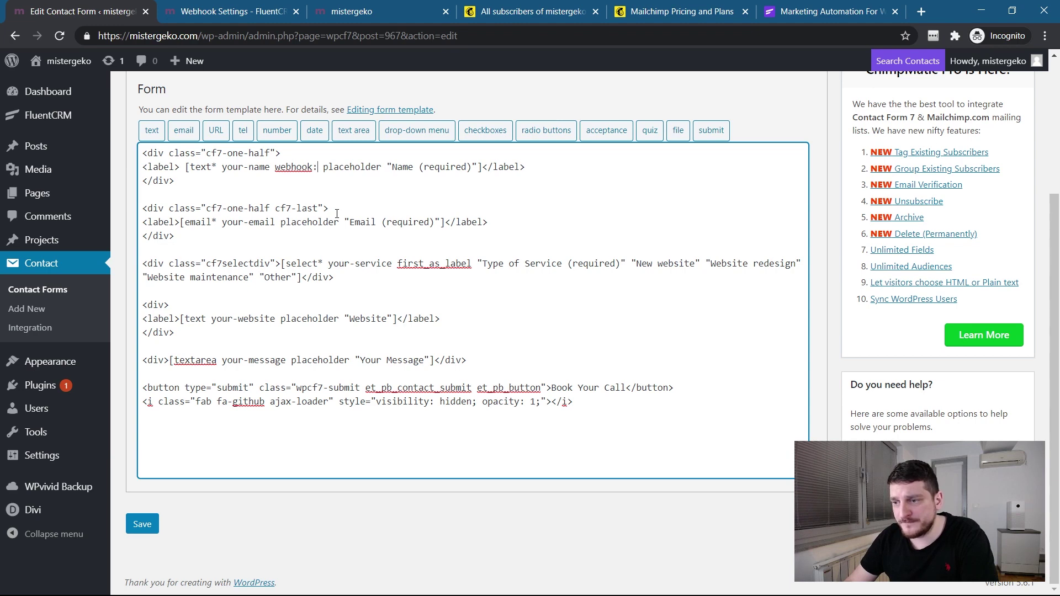
click(338, 9)
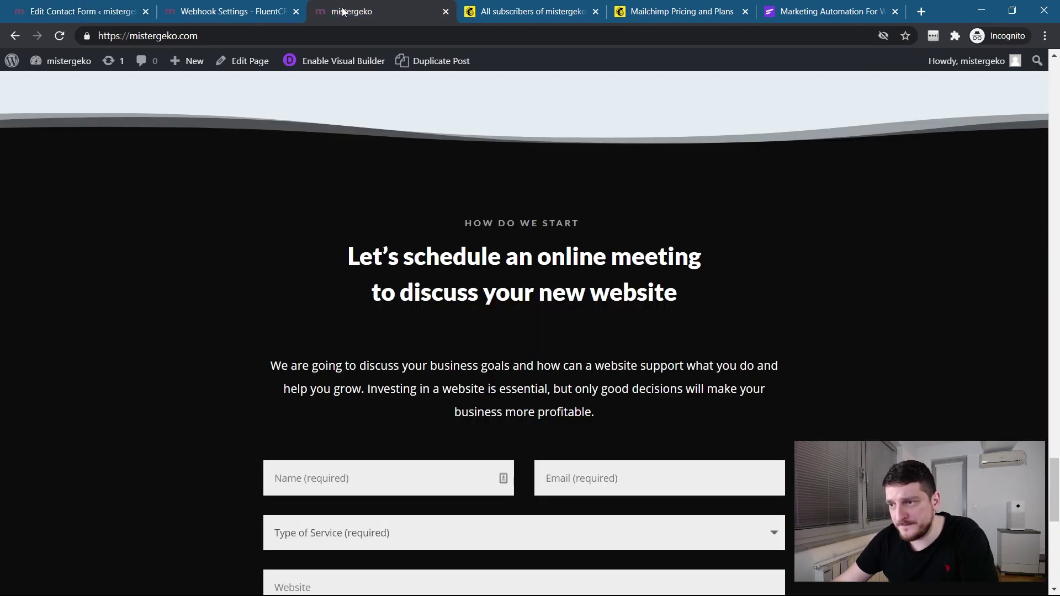
click(210, 12)
Copy the full_name key from the Cf7 webhook and make the name tag webhook:full_name.
click(944, 250)
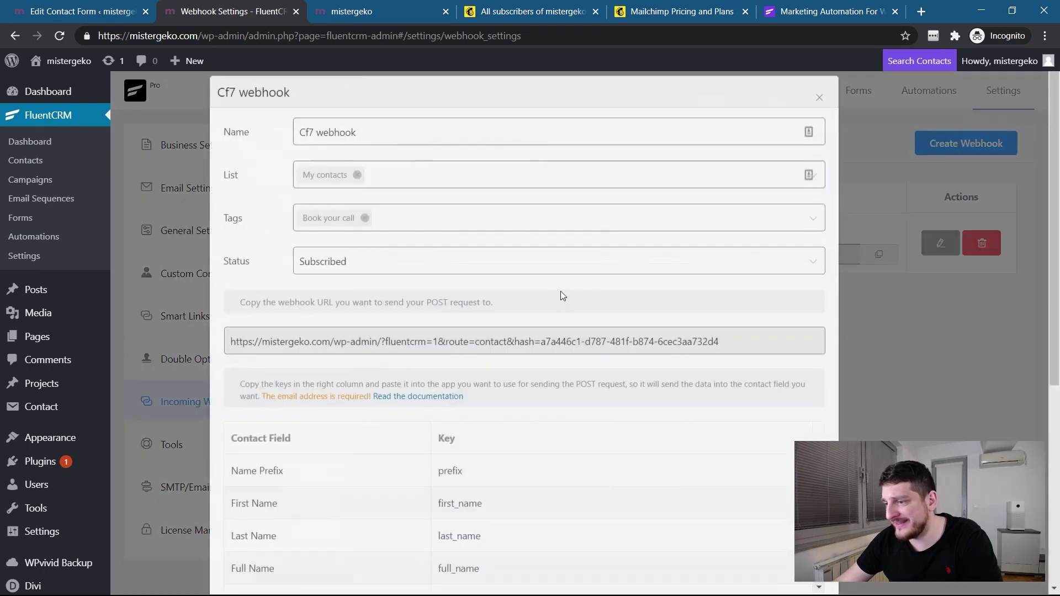
scroll(450, 361, down, 3)
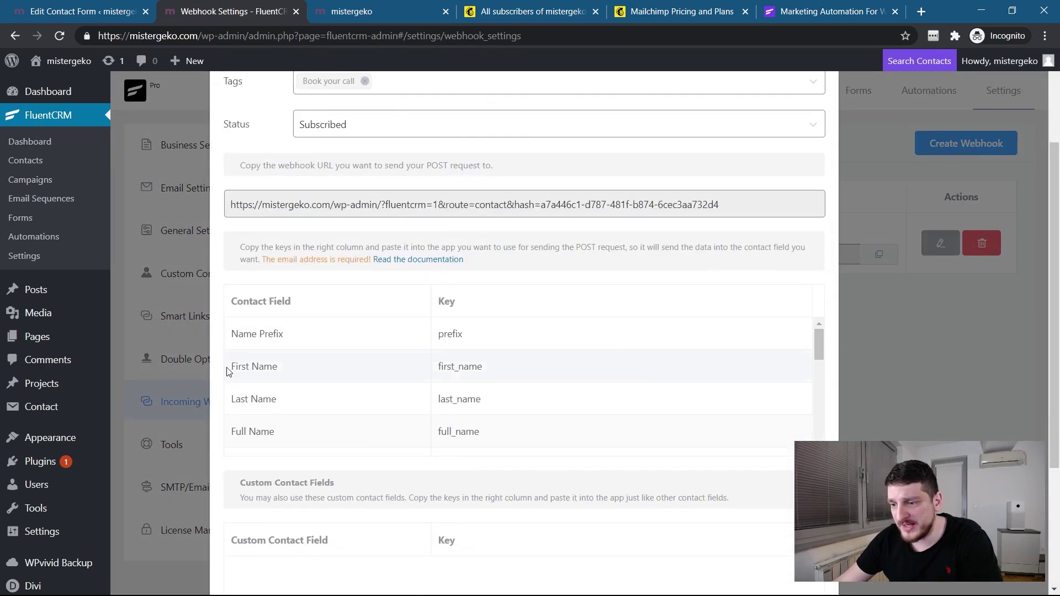
scroll(326, 416, down, 2)
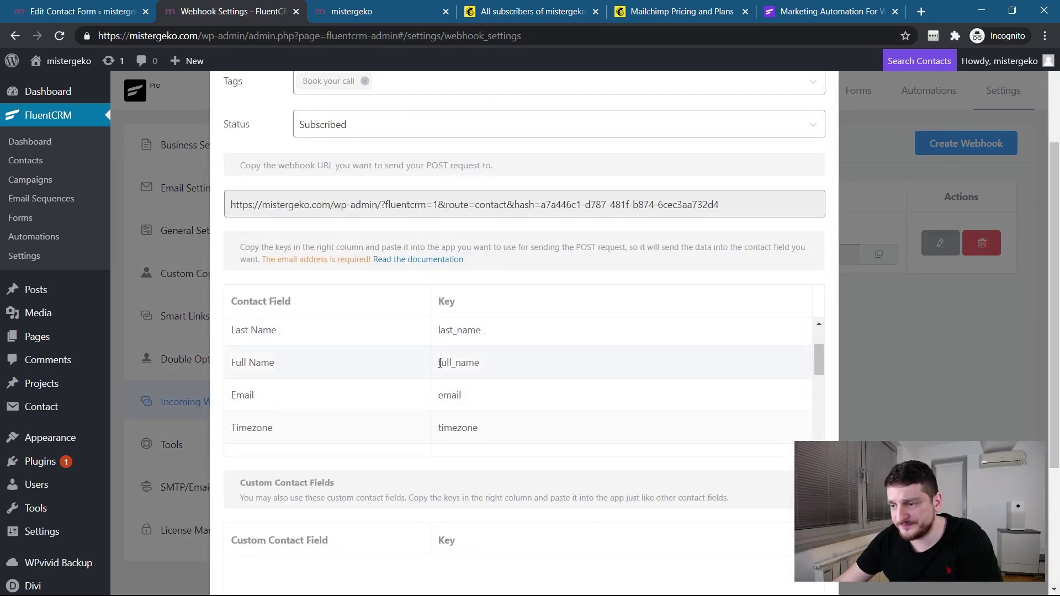
drag(438, 362, 521, 368)
key(ctrl+c)
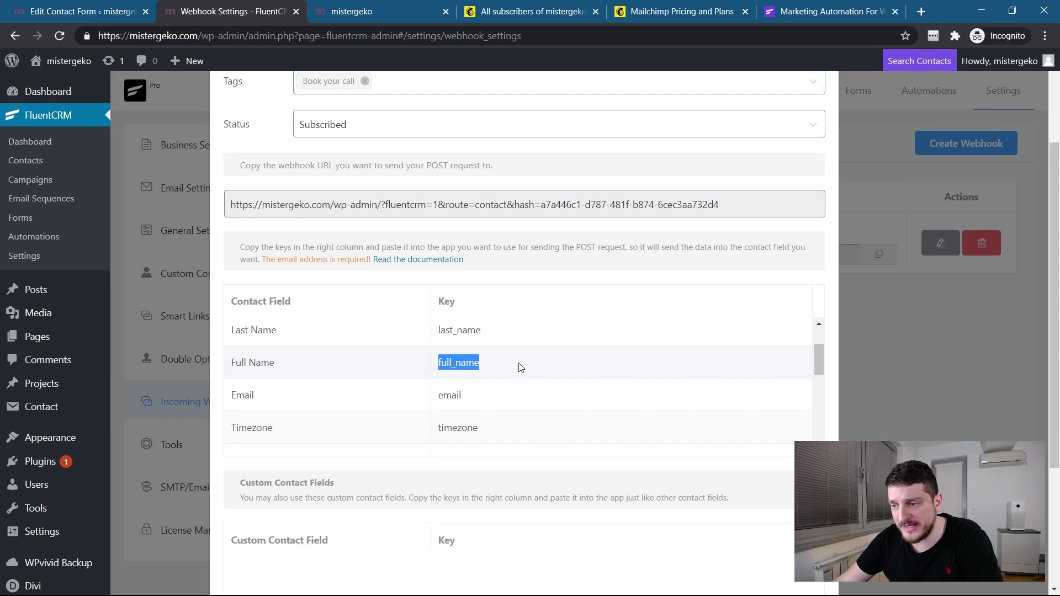
click(83, 11)
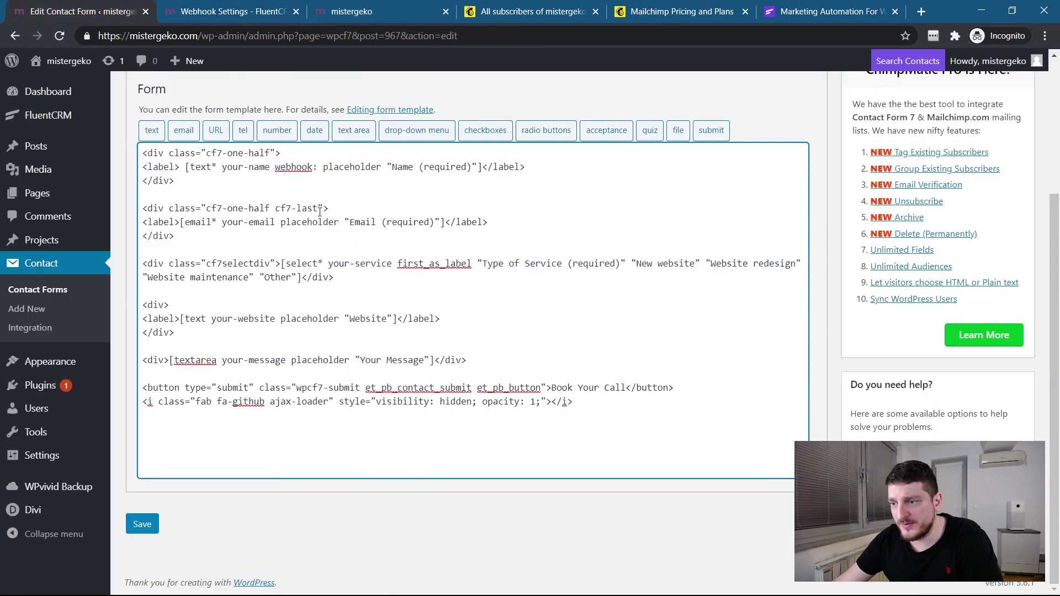
key(ctrl+v)
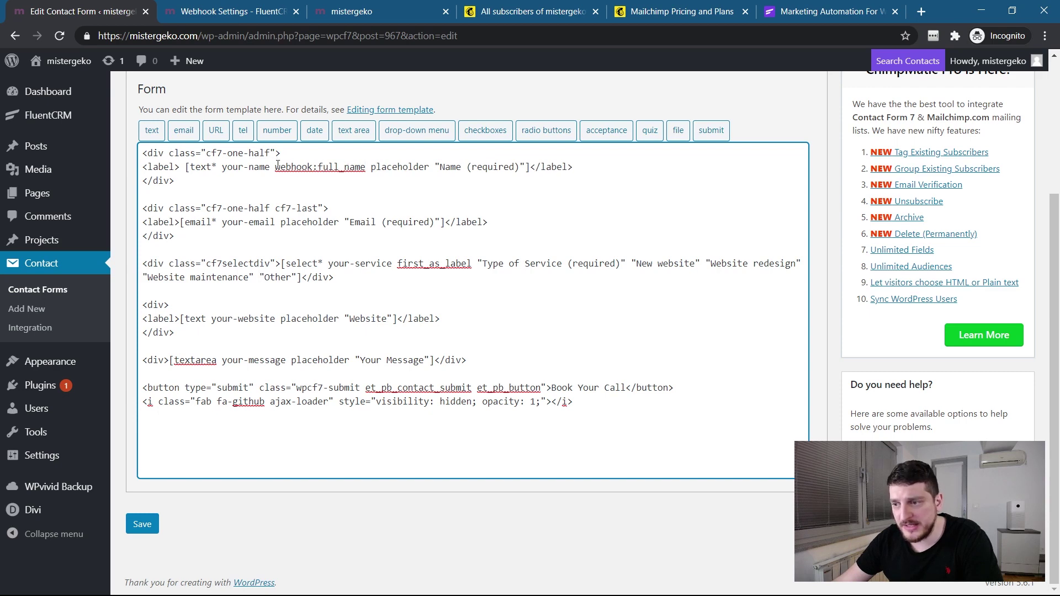
Add webhook:email to the your-email tag in the form template.
drag(276, 167, 365, 171)
key(ctrl+c)
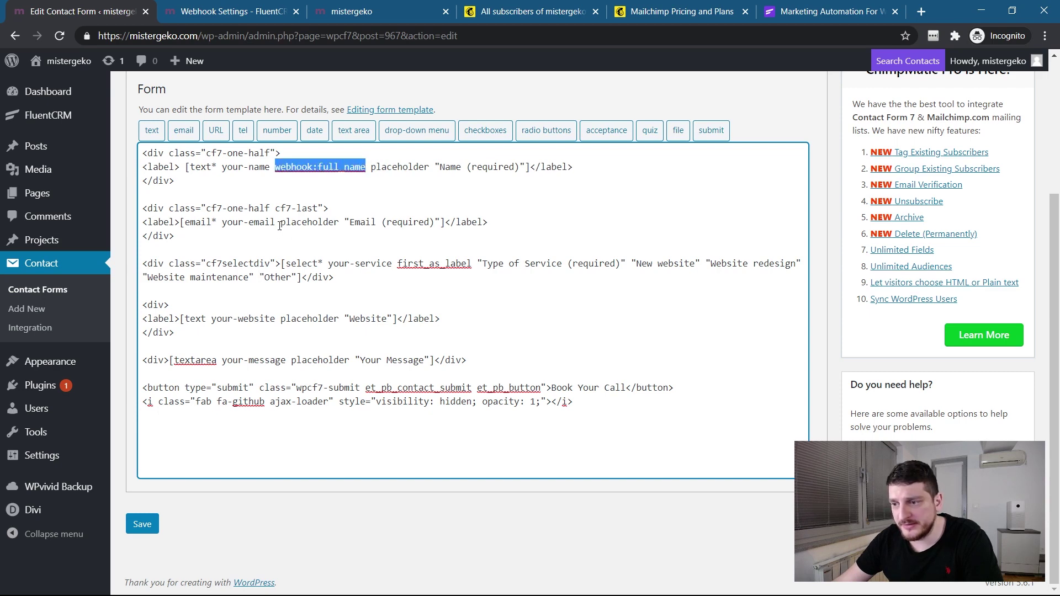
click(280, 223)
key(ctrl+v)
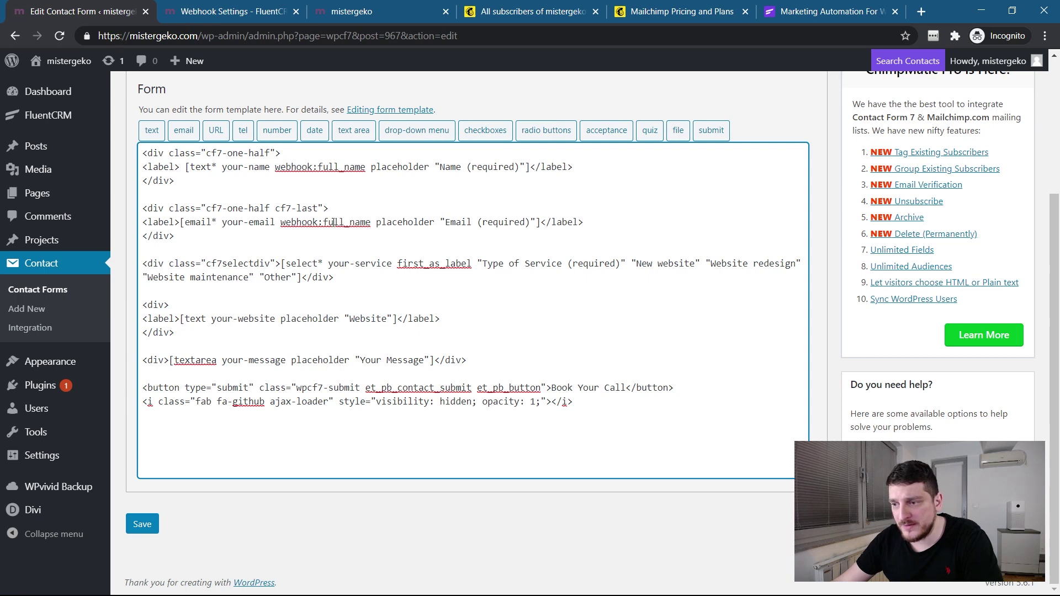
drag(324, 222, 371, 222)
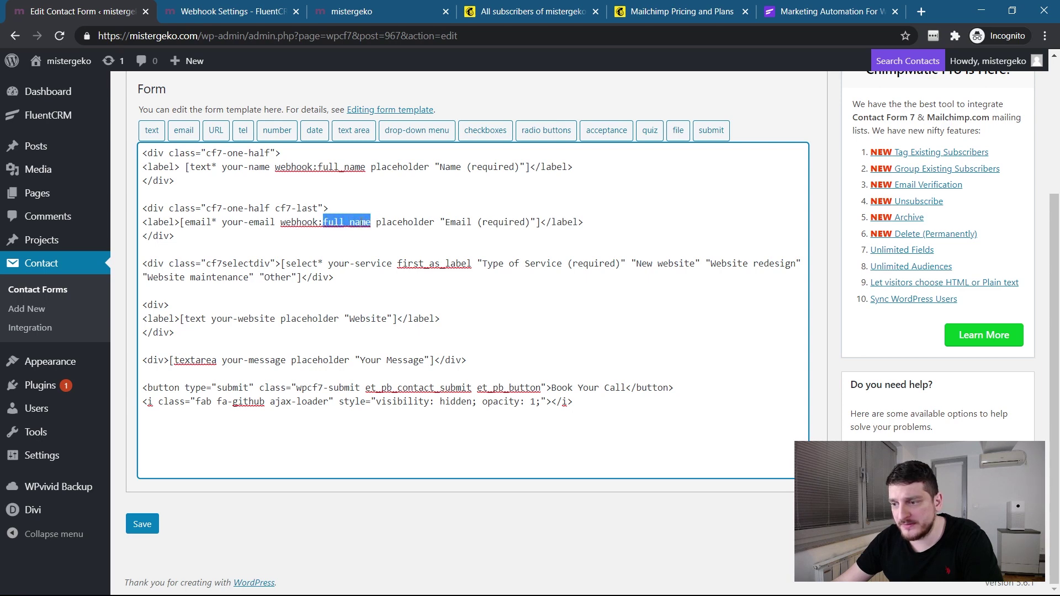
text(email)
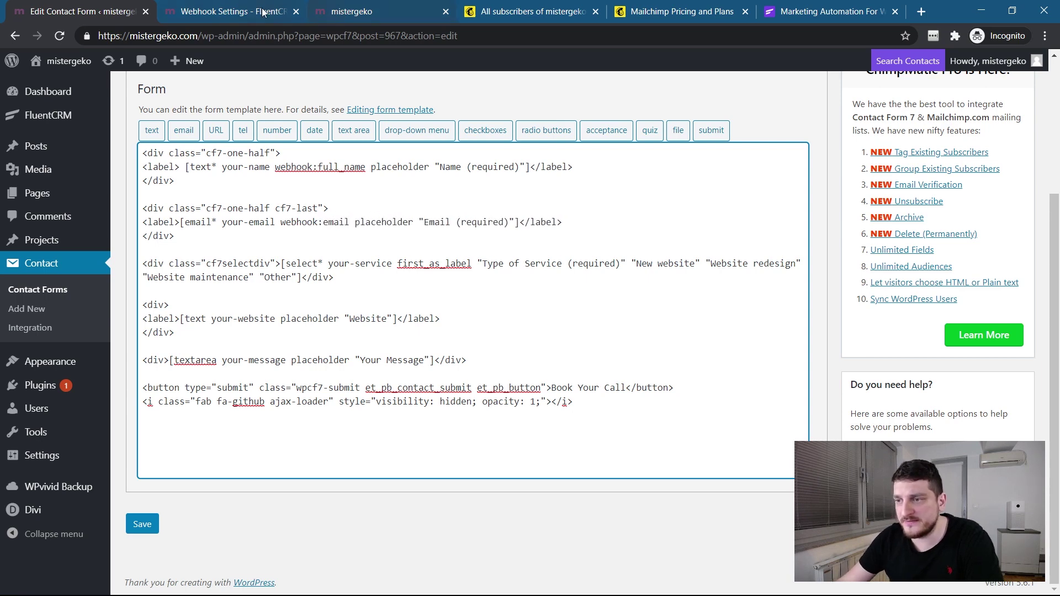
Check the email key and the key-copying help text in the Cf7 webhook field list.
click(263, 12)
scroll(421, 331, down, 2)
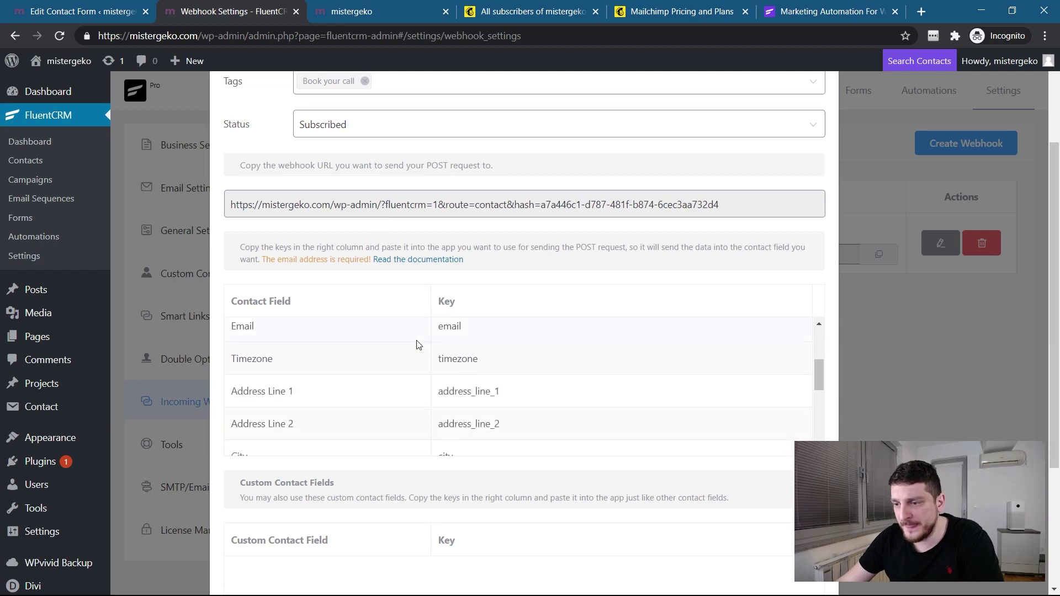
double_click(455, 332)
scroll(455, 342, up, 1)
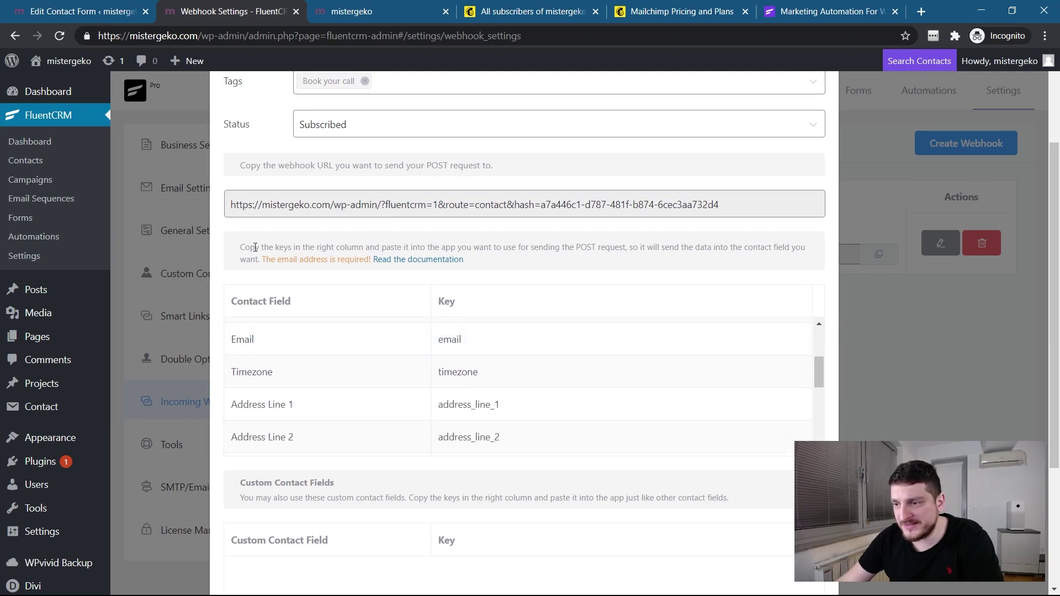
drag(255, 247, 745, 249)
click(533, 249)
click(744, 257)
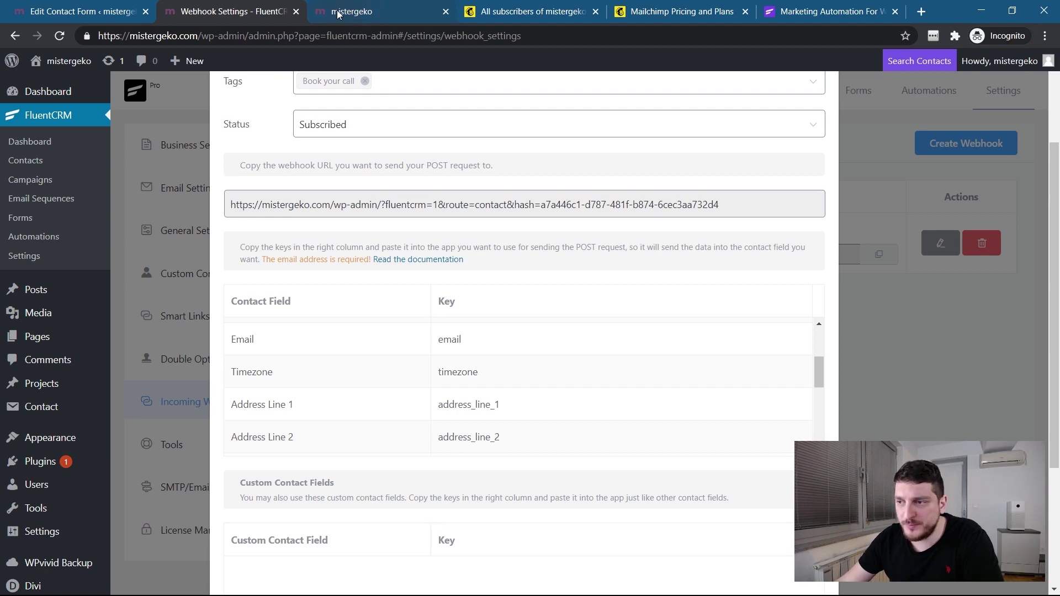
Save the edited Book your call form template.
click(123, 14)
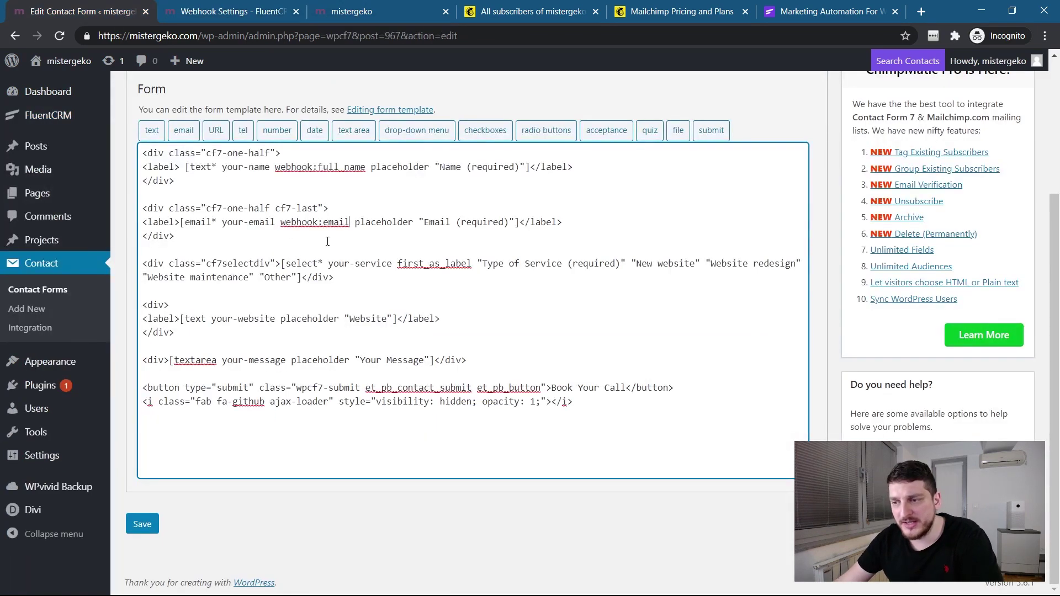
scroll(353, 221, up, 1)
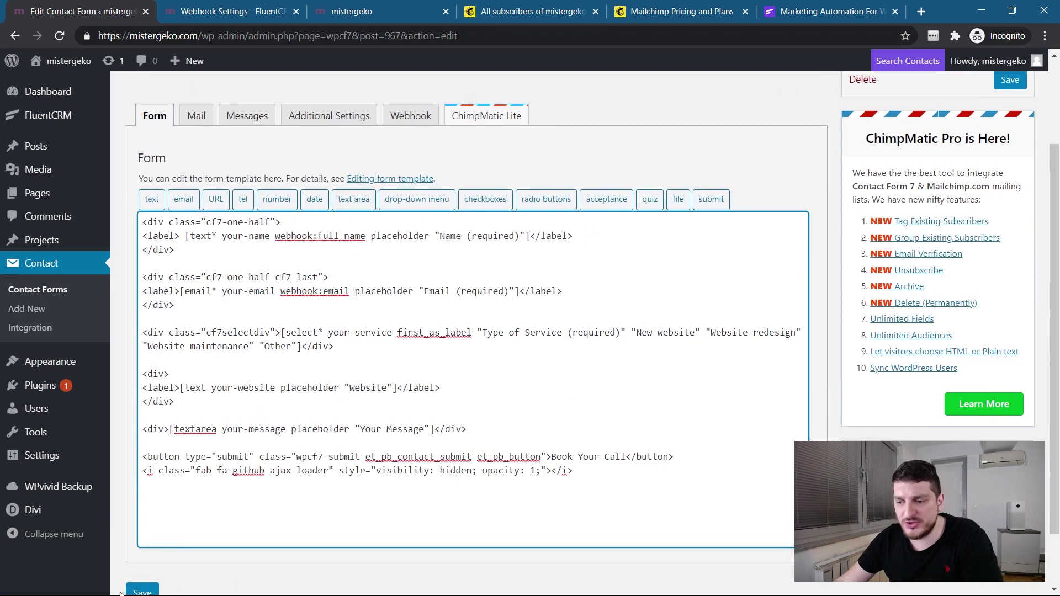
scroll(120, 593, down, 1)
click(141, 523)
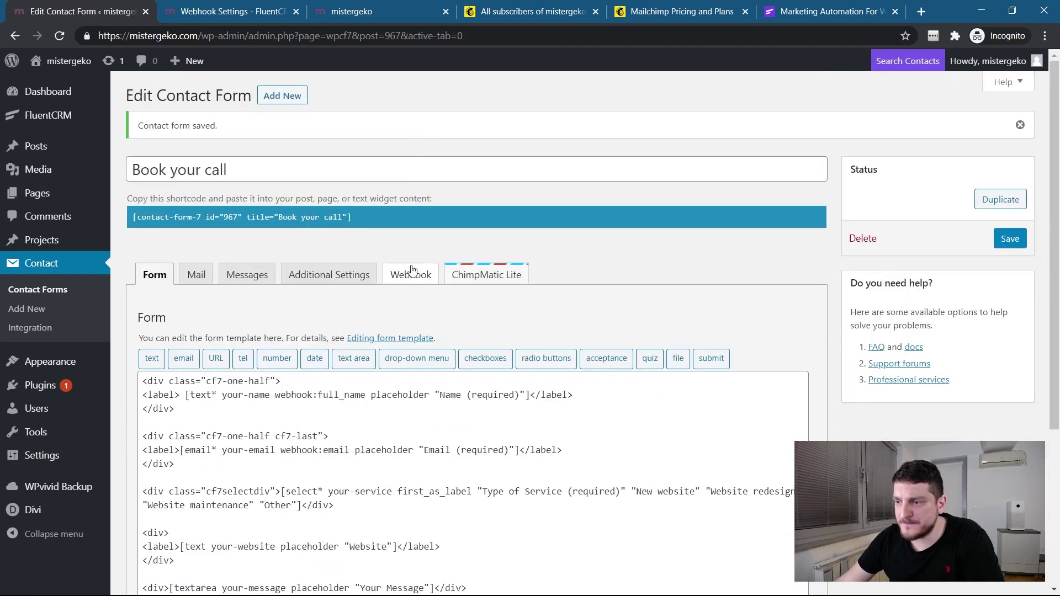
Check that the form's Webhook tab data preview now contains the full_name key.
click(411, 270)
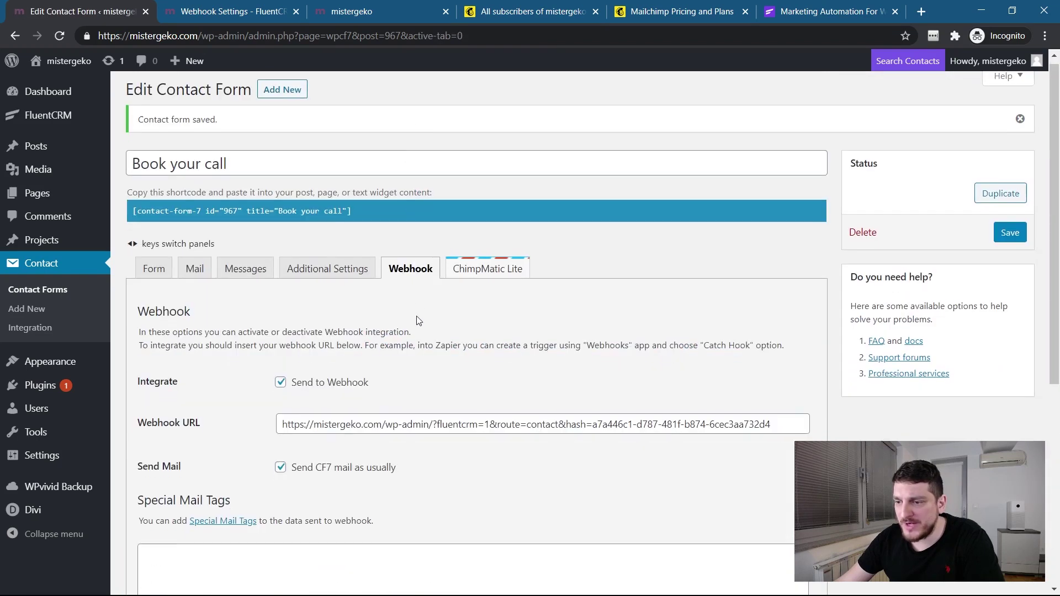
scroll(417, 322, down, 6)
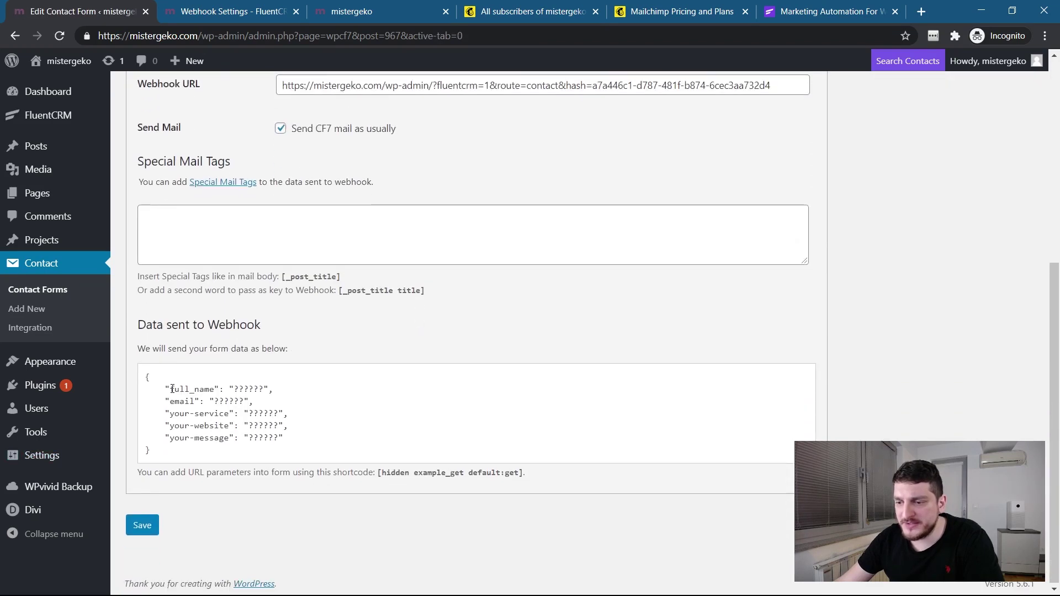
drag(169, 390, 213, 391)
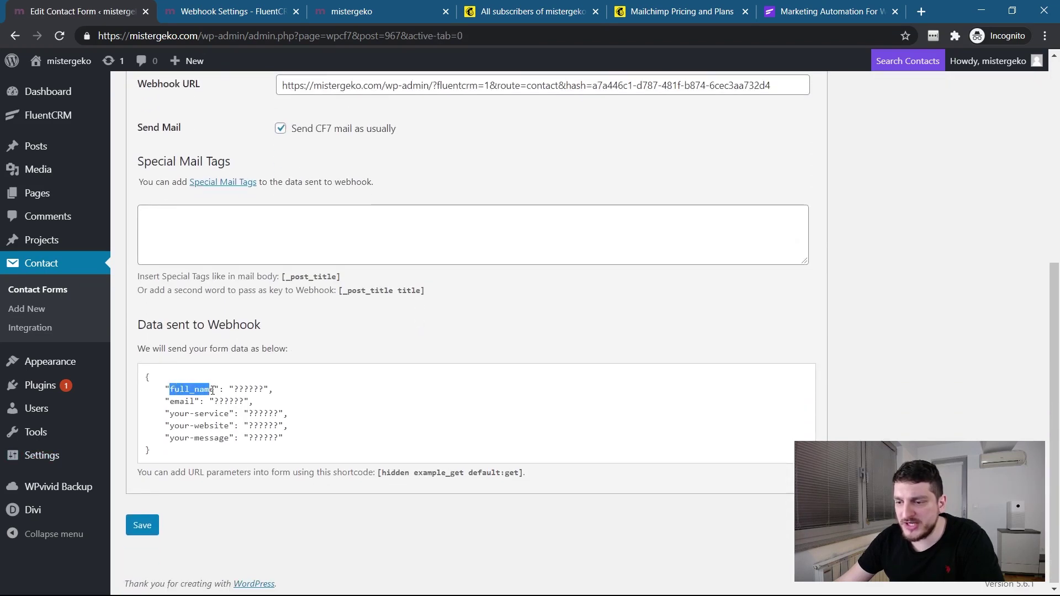
double_click(175, 402)
click(186, 387)
drag(171, 390, 217, 391)
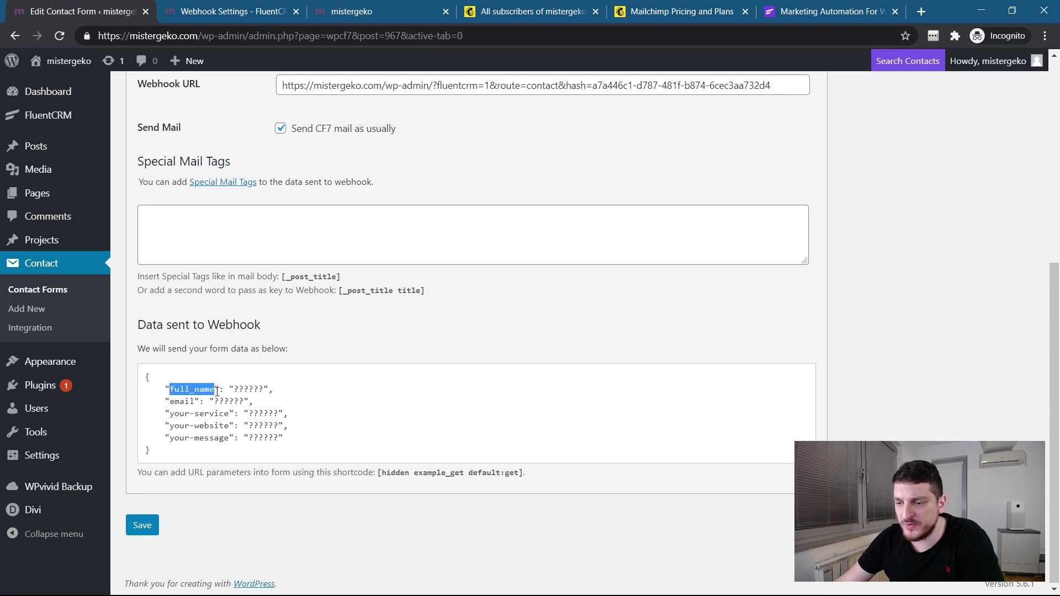
click(174, 402)
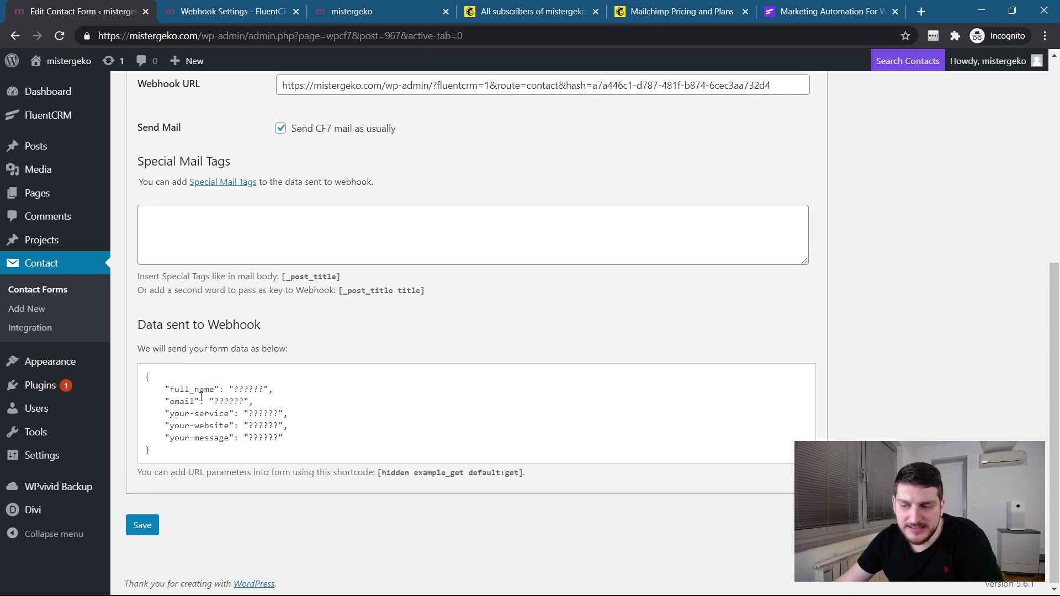
double_click(194, 388)
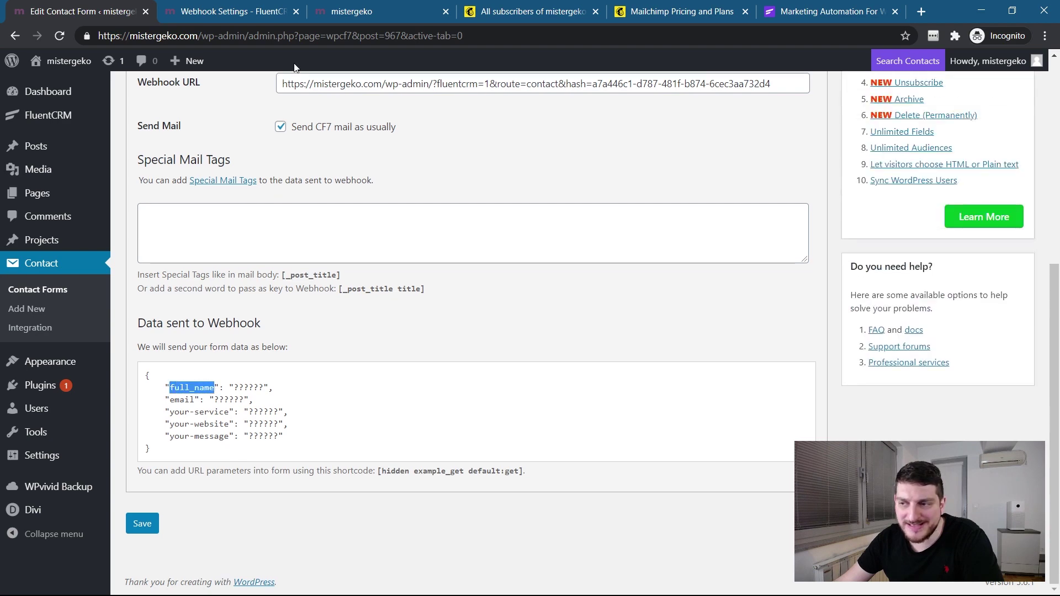
Update the Cf7 webhook in FluentCRM, then save the contact form again.
click(231, 13)
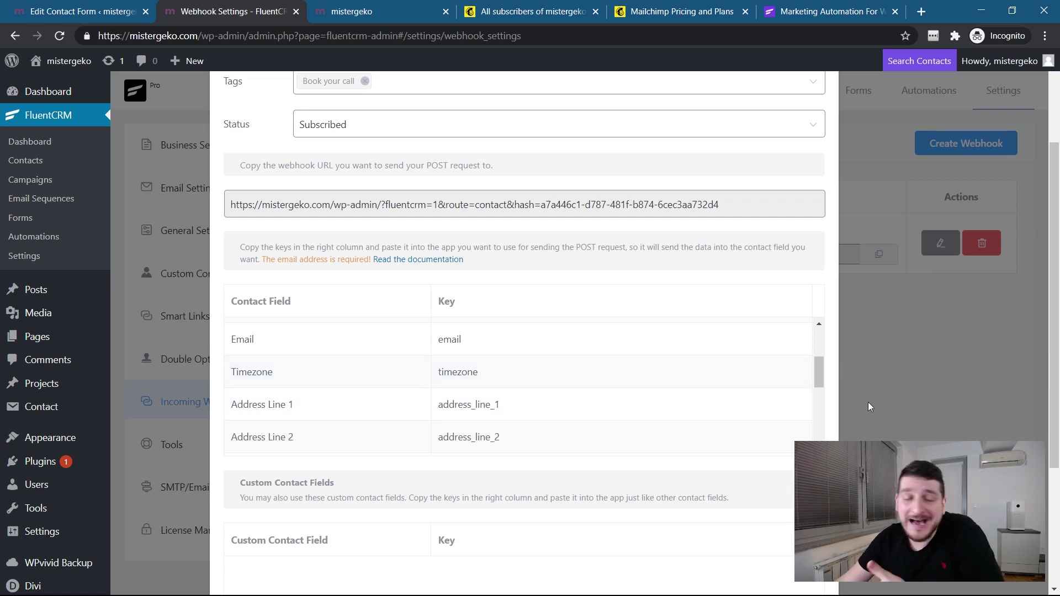
scroll(869, 402, up, 3)
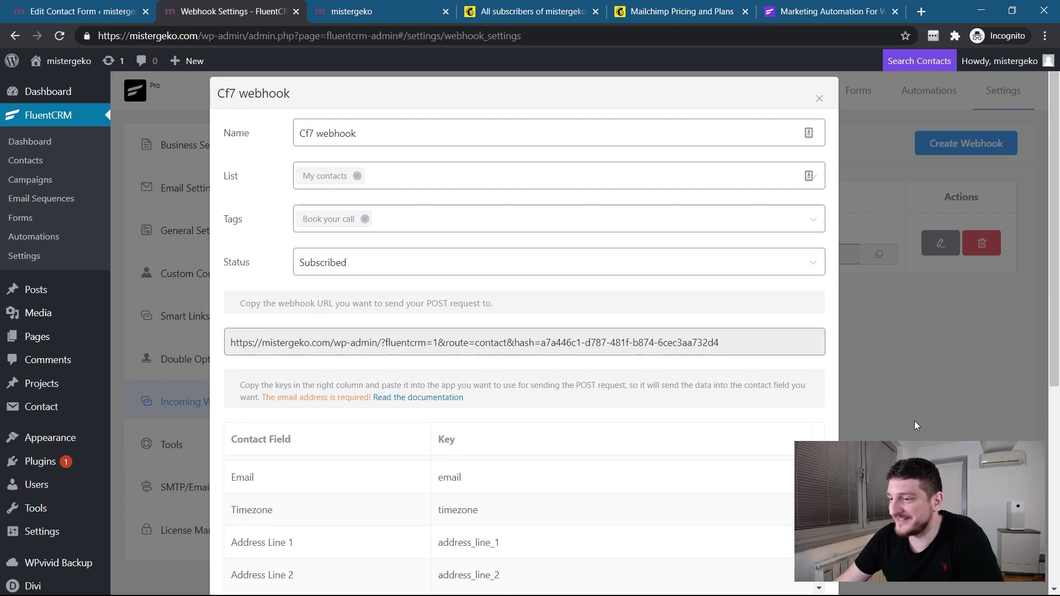
scroll(915, 421, down, 7)
click(787, 536)
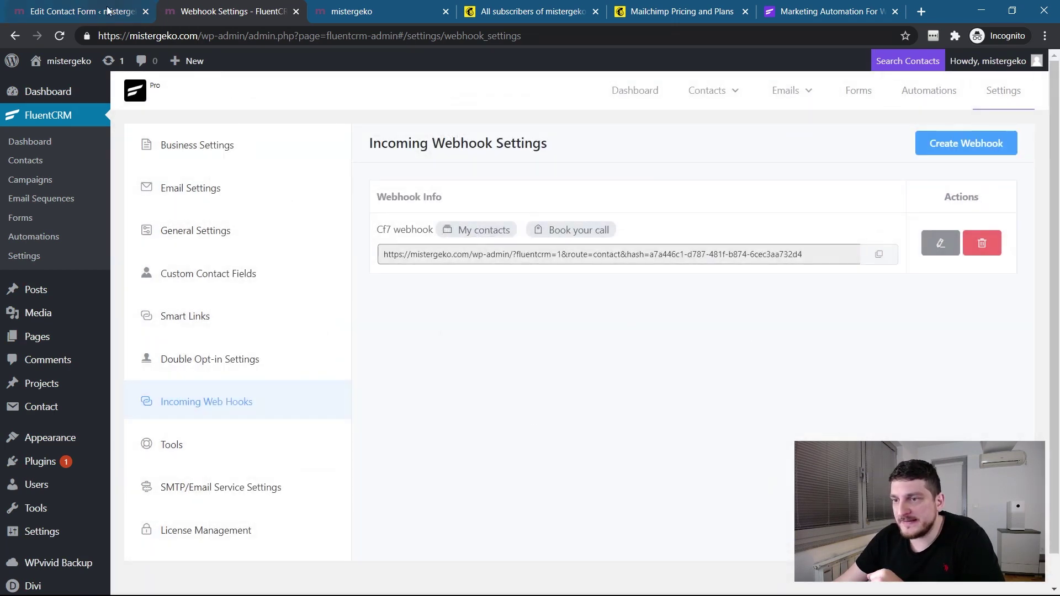
key(ctrl+Page_Up)
click(143, 523)
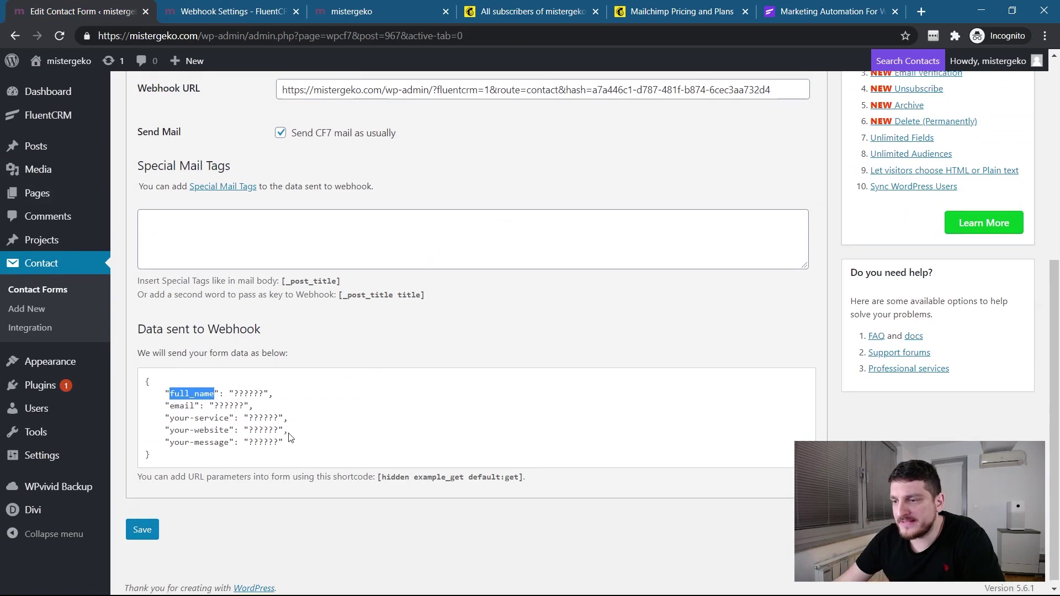
Reload the mistergeko.com front-end page to load the updated form.
click(362, 12)
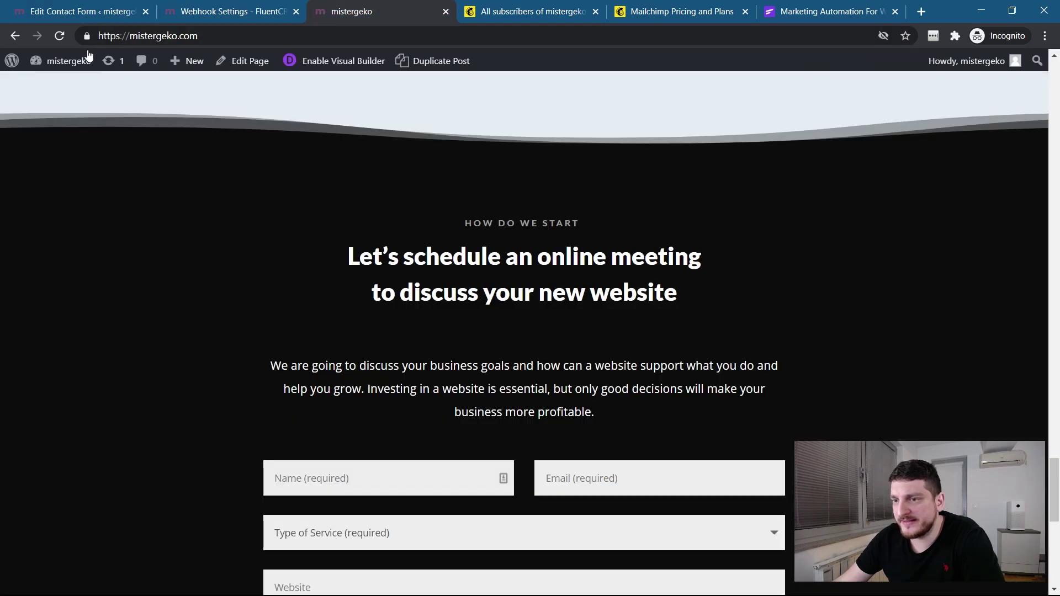
click(60, 36)
scroll(207, 297, down, 5)
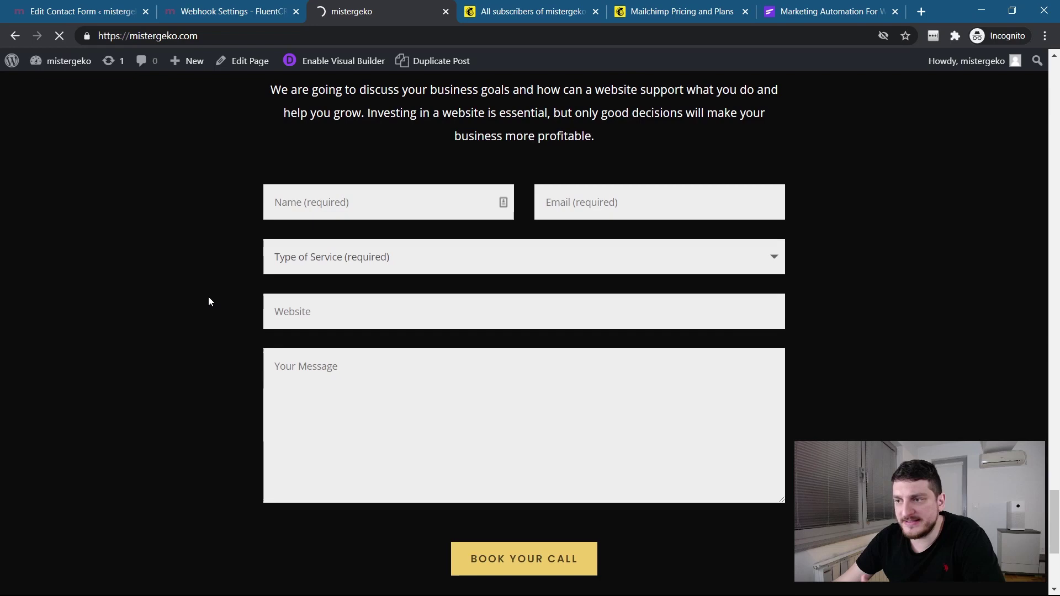
Open FluentCRM All Contacts in a new tab, view it, then return to the site form.
click(206, 15)
click(112, 15)
key(ctrl+Tab)
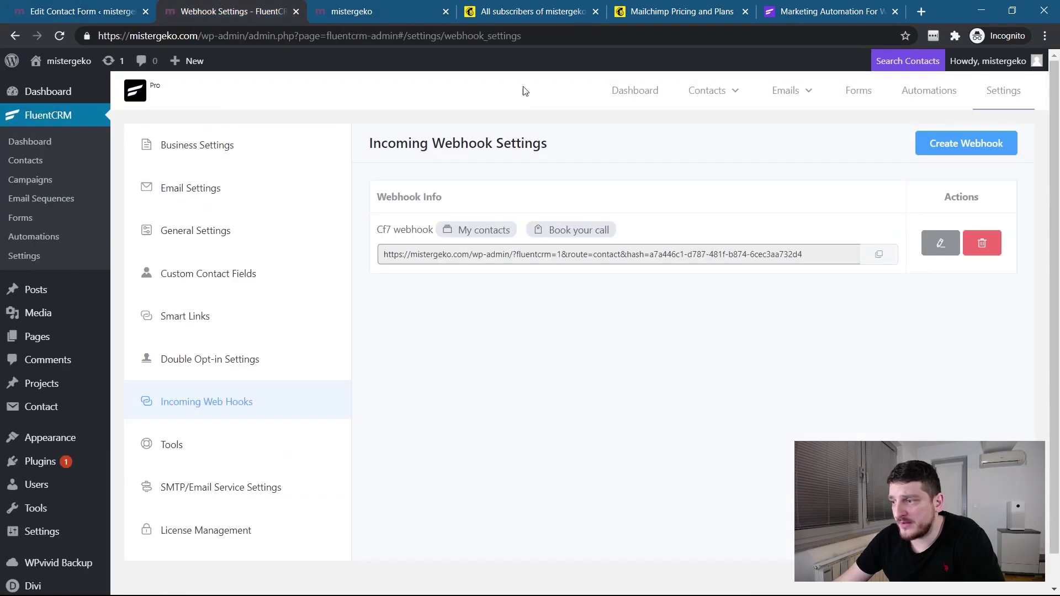
mouse_move(725, 99)
ctrl+click(721, 131)
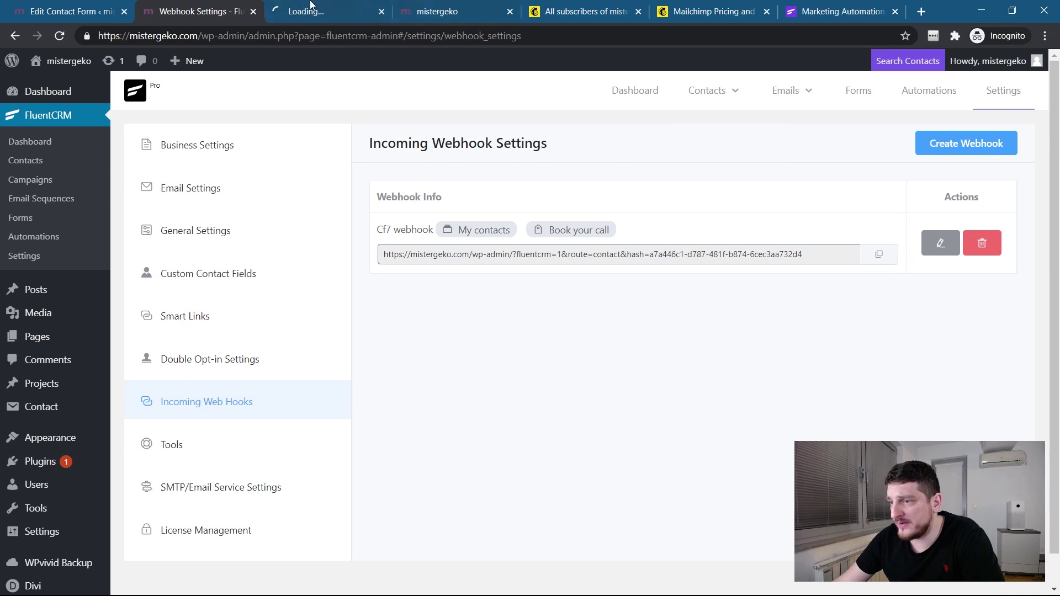
click(311, 14)
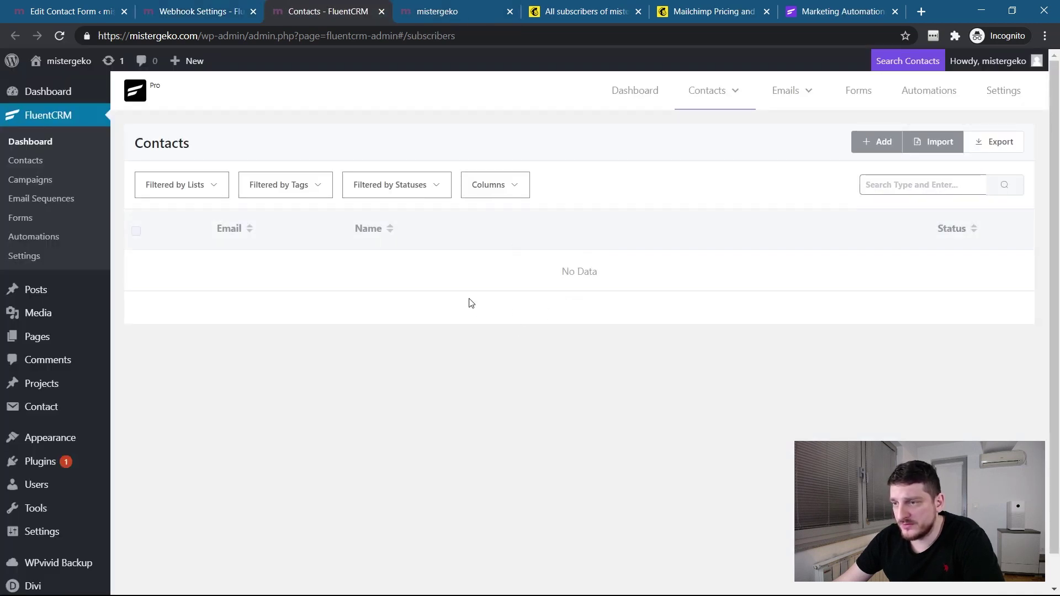
click(433, 15)
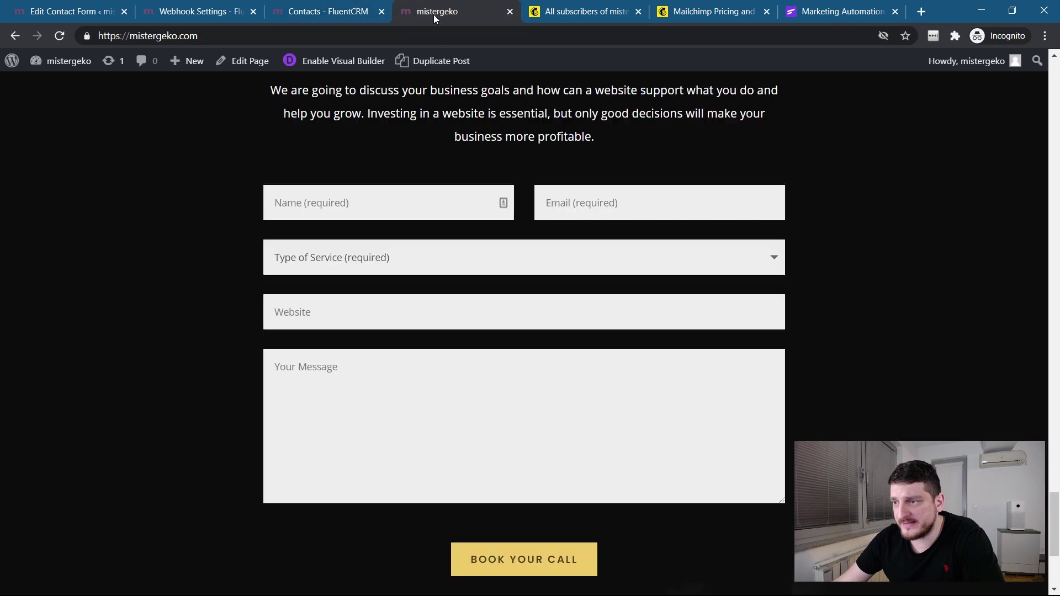
Fill in the form's Name field with a test name and the Email field with a test address.
click(402, 207)
text(mis)
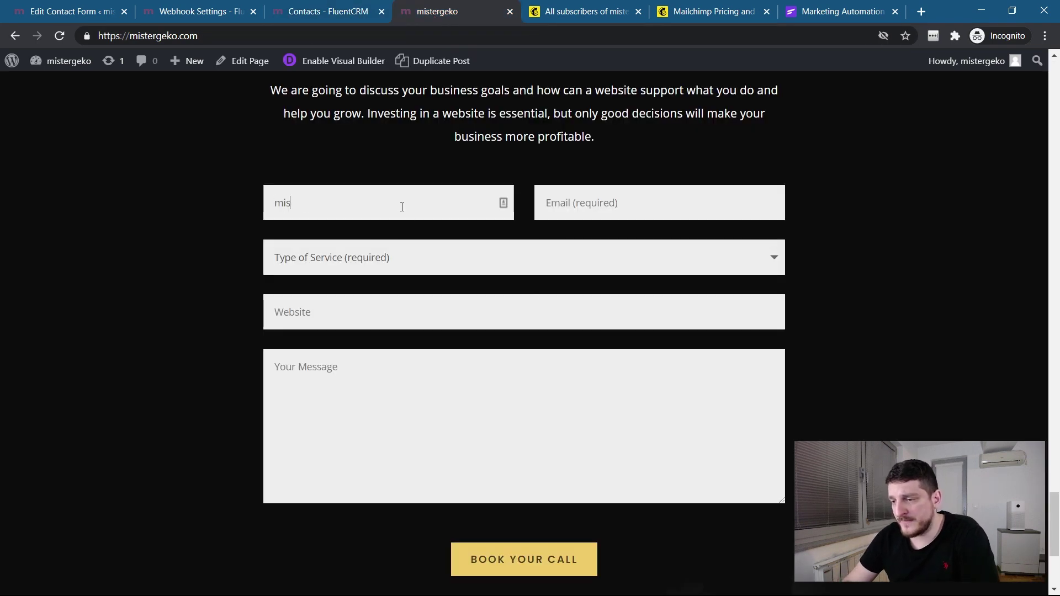
text(tergeko is)
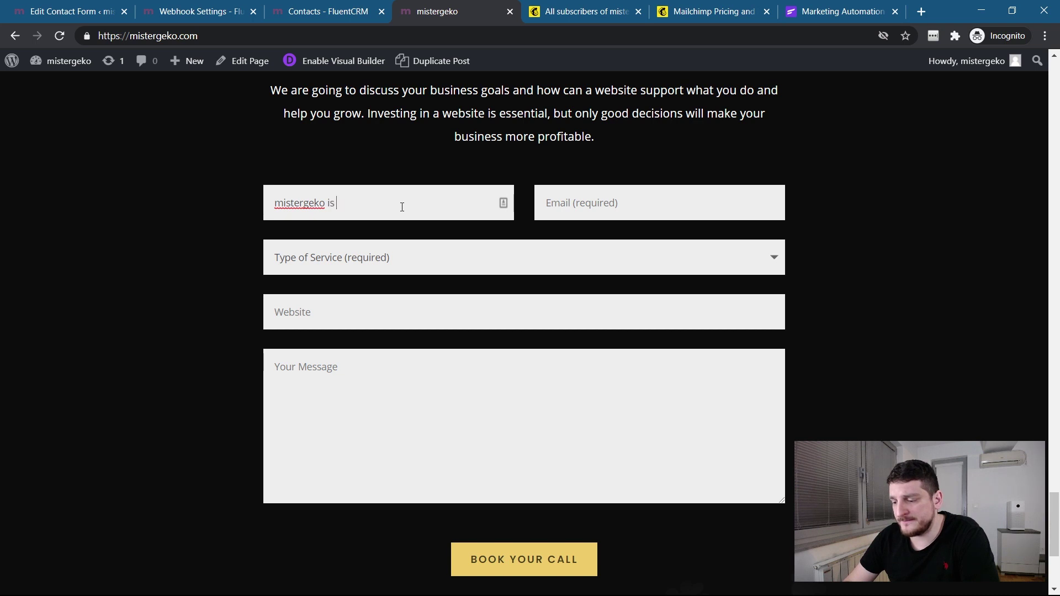
text(ng to fluent CRM)
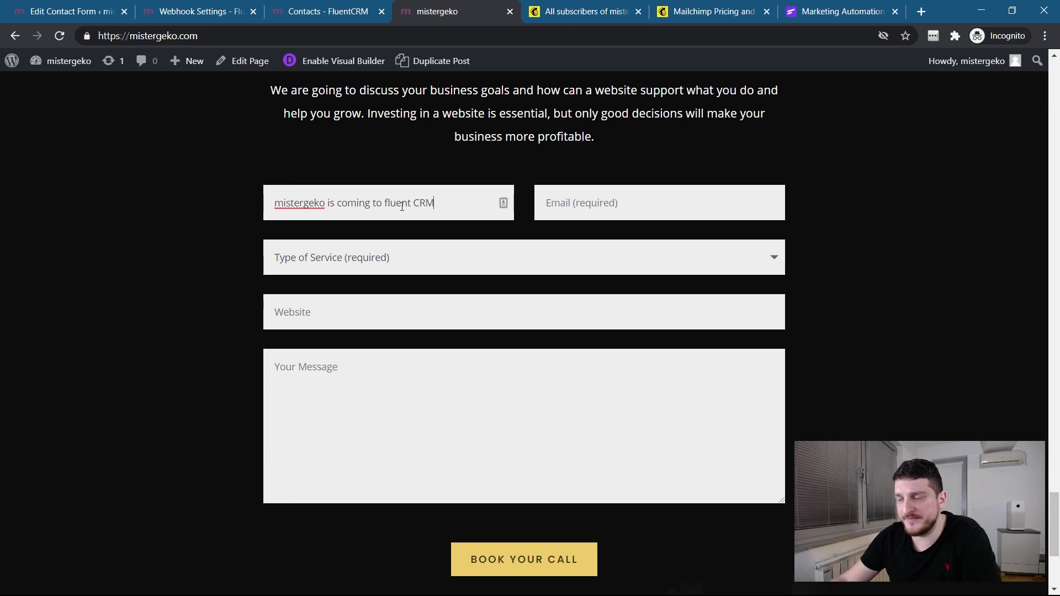
click(570, 205)
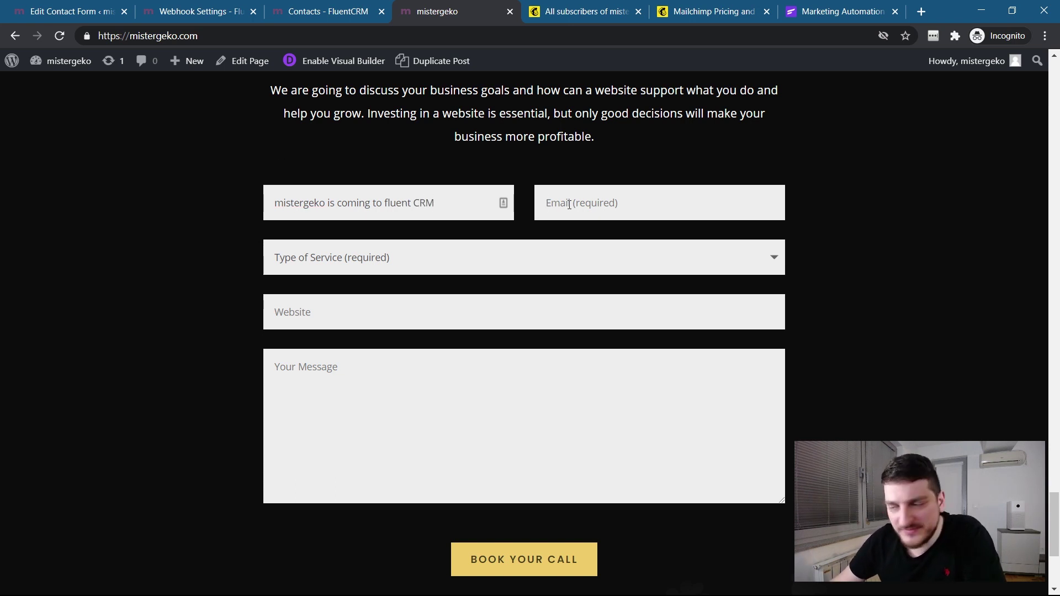
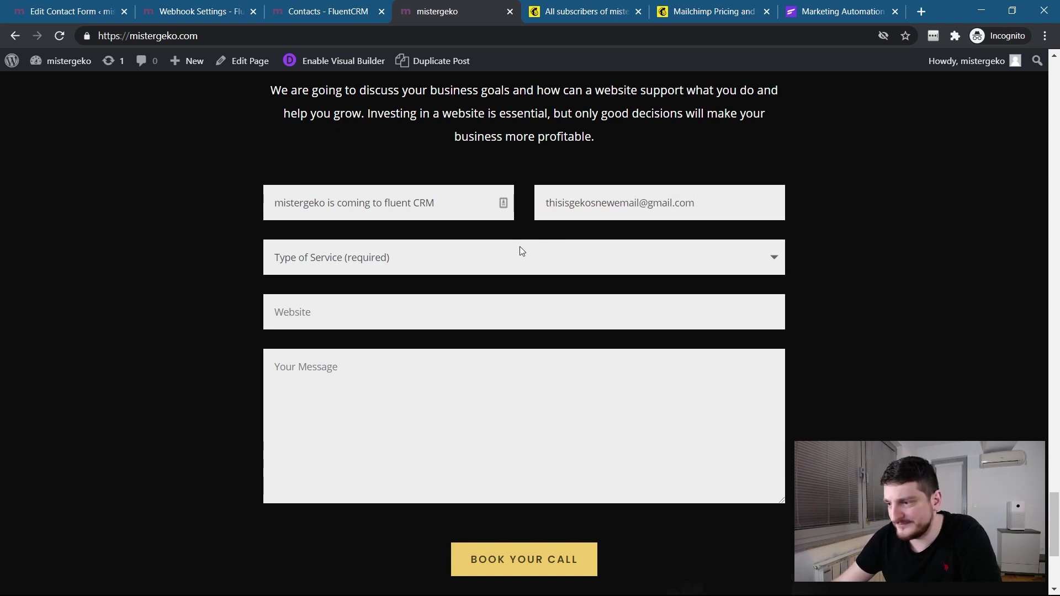
Choose Website redesign, enter a test website and message, and submit with BOOK YOUR CALL.
click(519, 246)
click(459, 304)
click(369, 320)
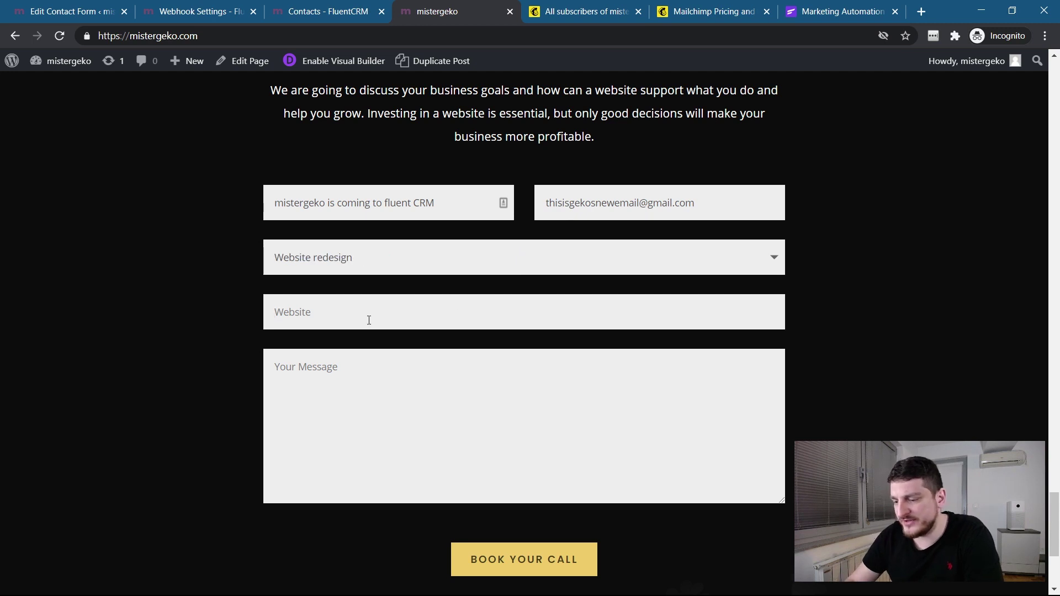
text(mynewwewewe.com)
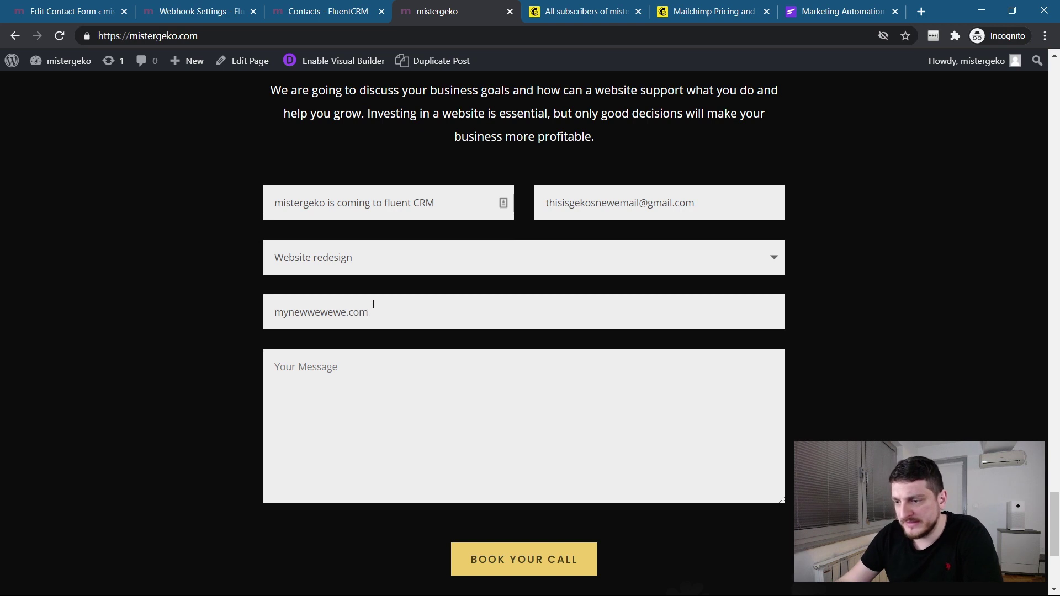
click(373, 382)
text(asdsadadsada)
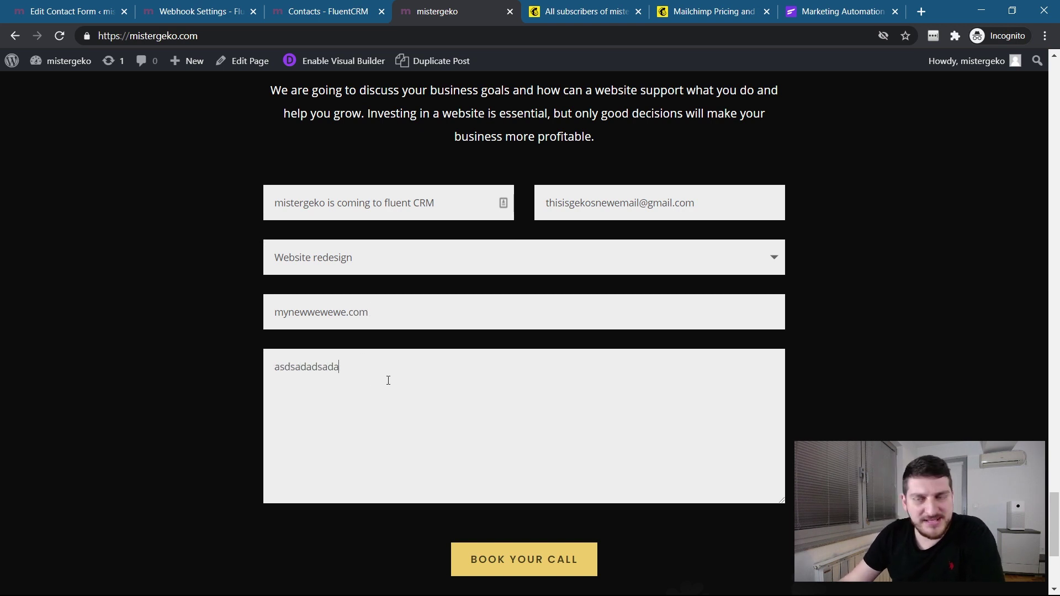
scroll(388, 379, down, 3)
click(513, 425)
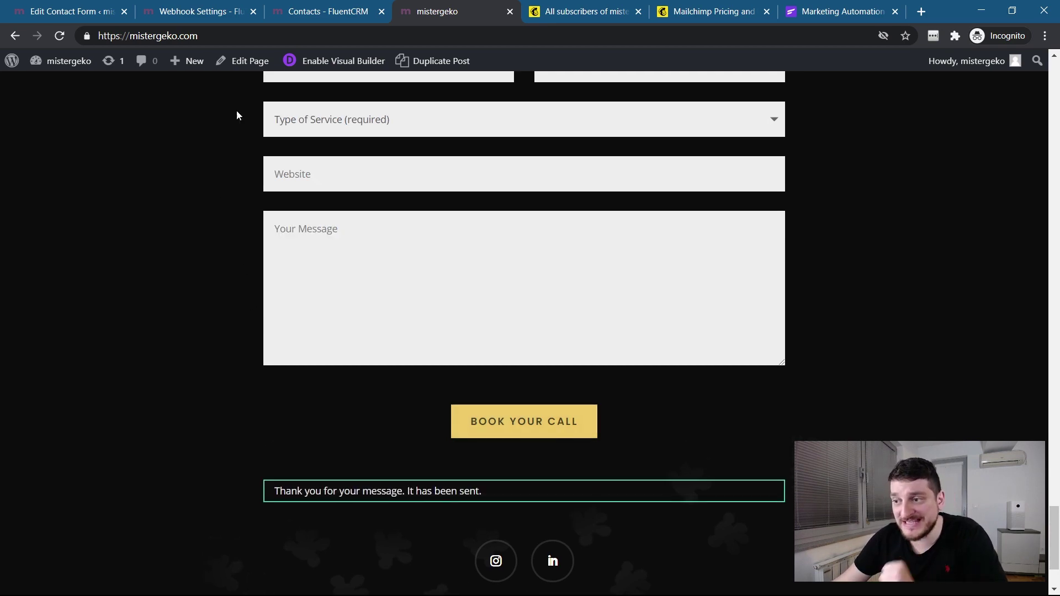
Reload the FluentCRM Contacts tab to show the new subscribed test contact, then return to Webhook Settings.
click(200, 14)
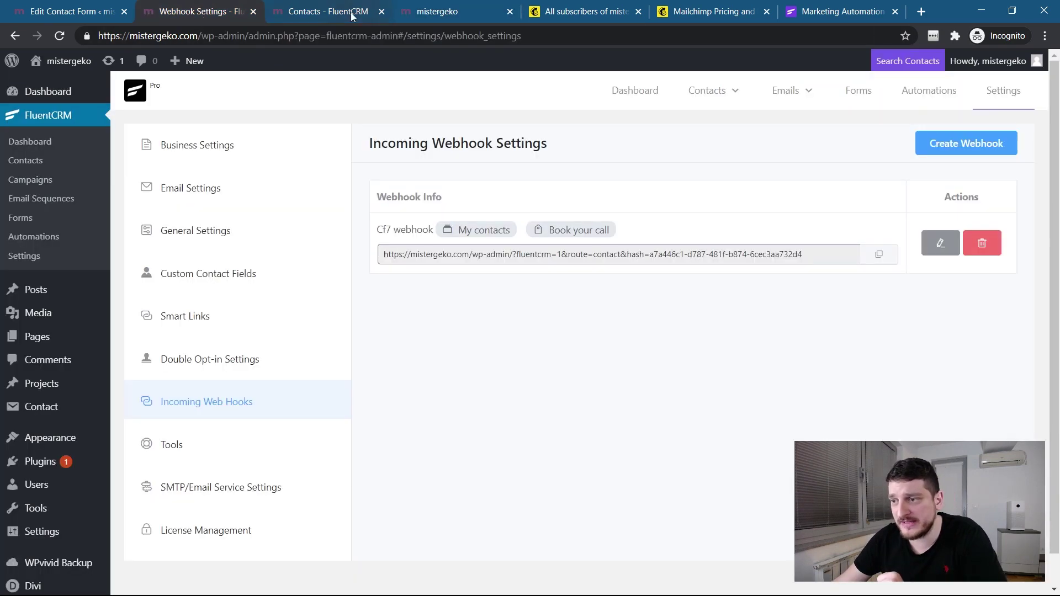
click(342, 14)
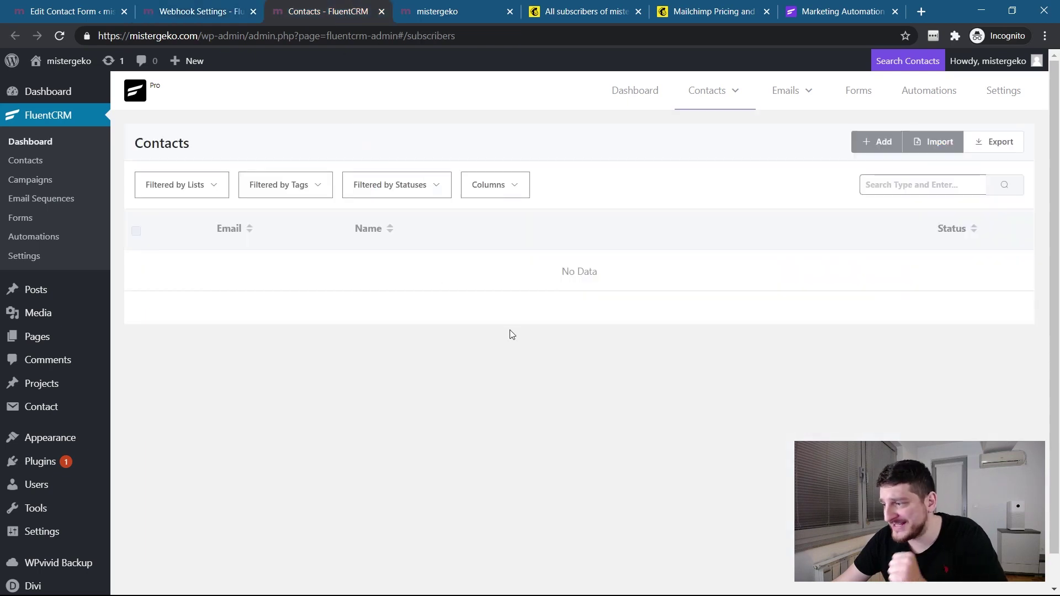
click(60, 36)
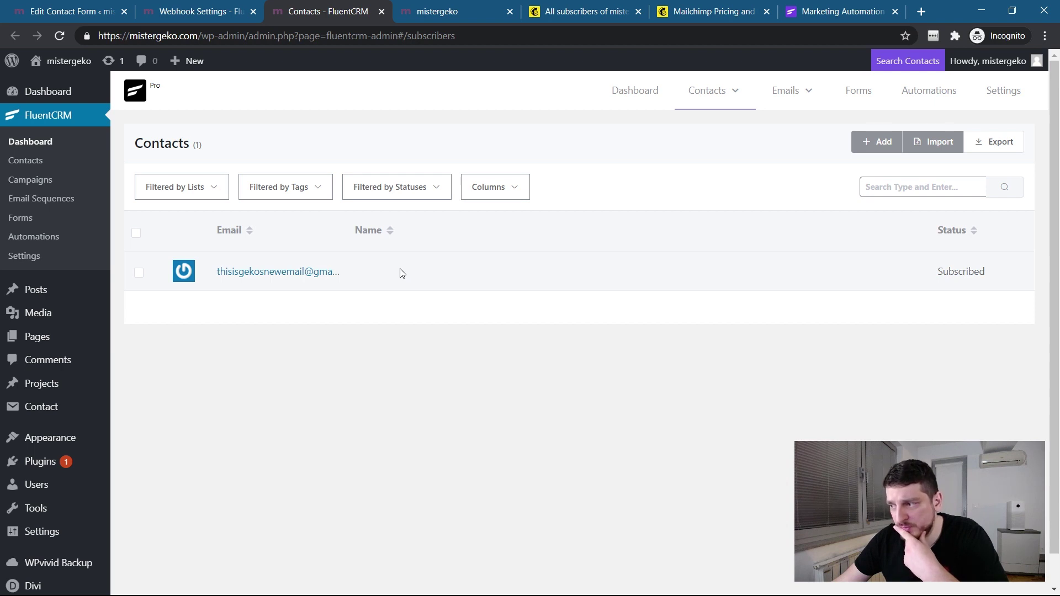
click(165, 6)
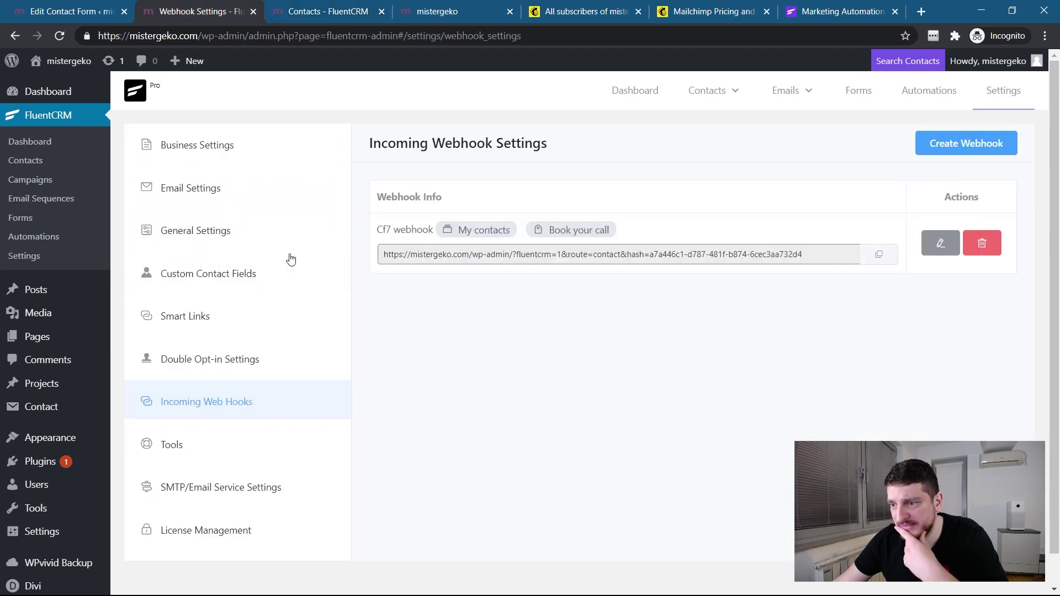
Inspect the webhook:full_name mapping on the name field in the form template.
click(63, 10)
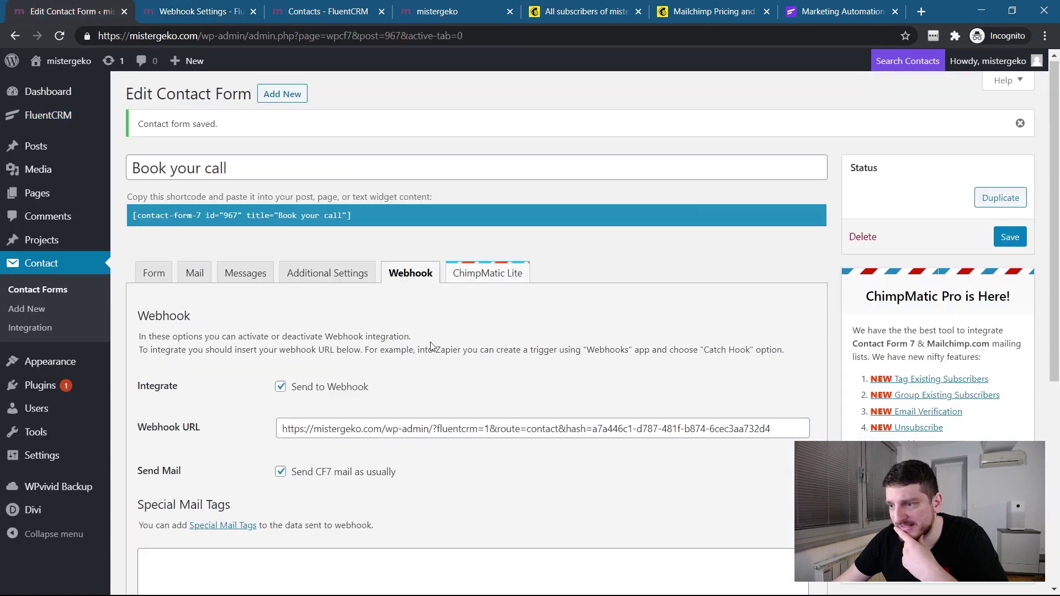
click(155, 273)
scroll(287, 345, down, 3)
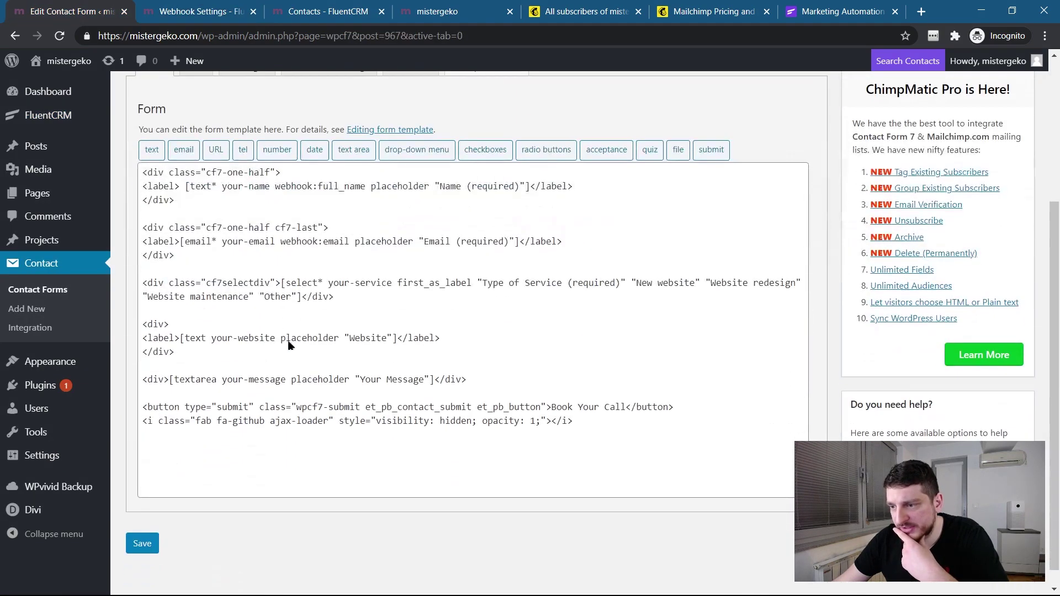
click(326, 189)
drag(319, 188, 318, 188)
click(365, 187)
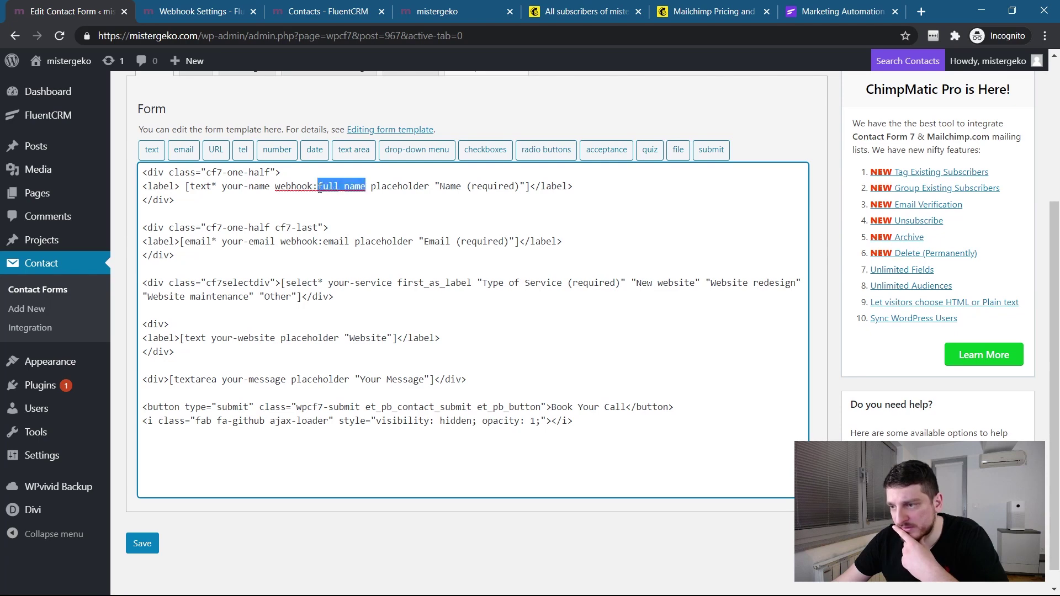
Browse the FluentCRM contacts list's Columns, status filter and contact-list filter dropdowns.
click(343, 15)
click(506, 189)
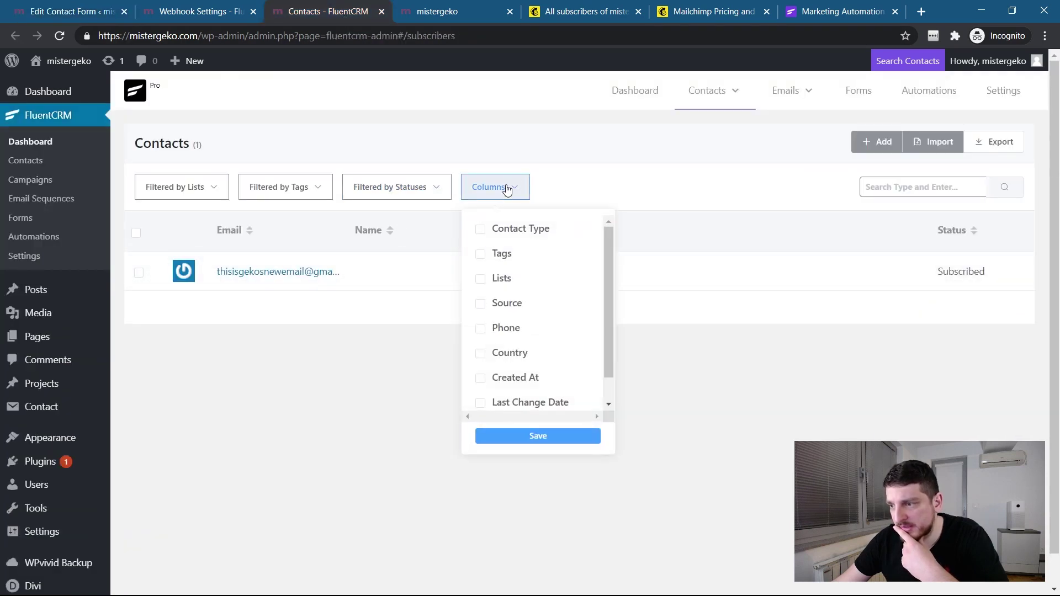
scroll(533, 309, down, 1)
scroll(517, 332, up, 1)
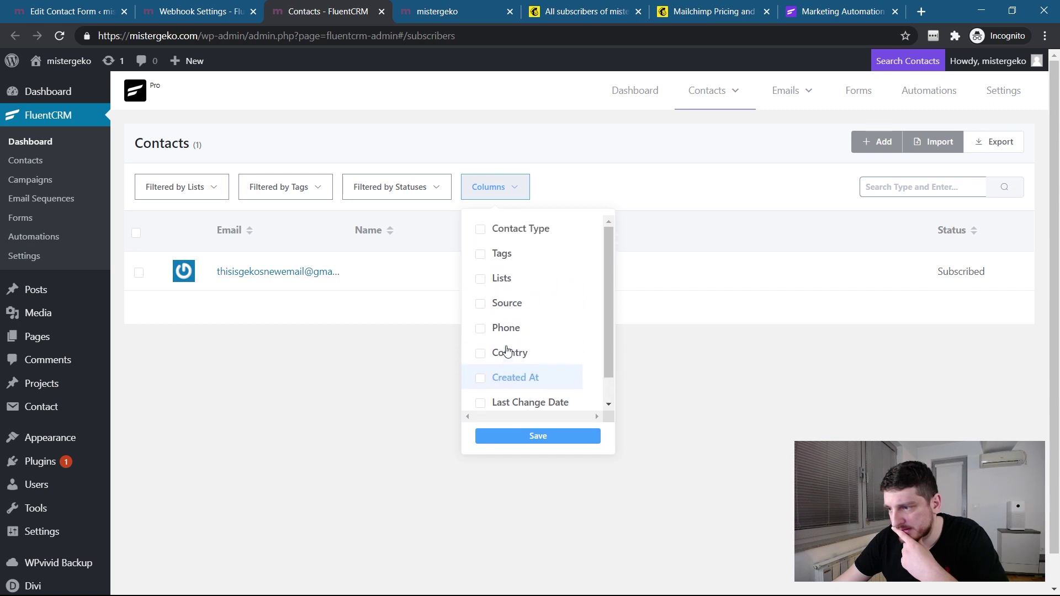
click(385, 186)
scroll(408, 293, down, 1)
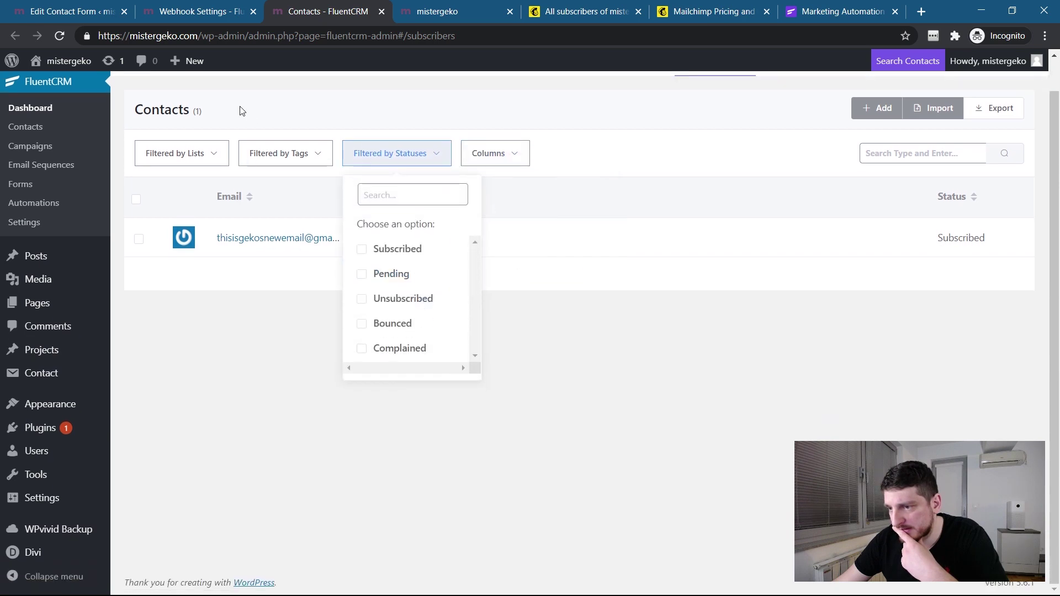
click(157, 158)
click(526, 155)
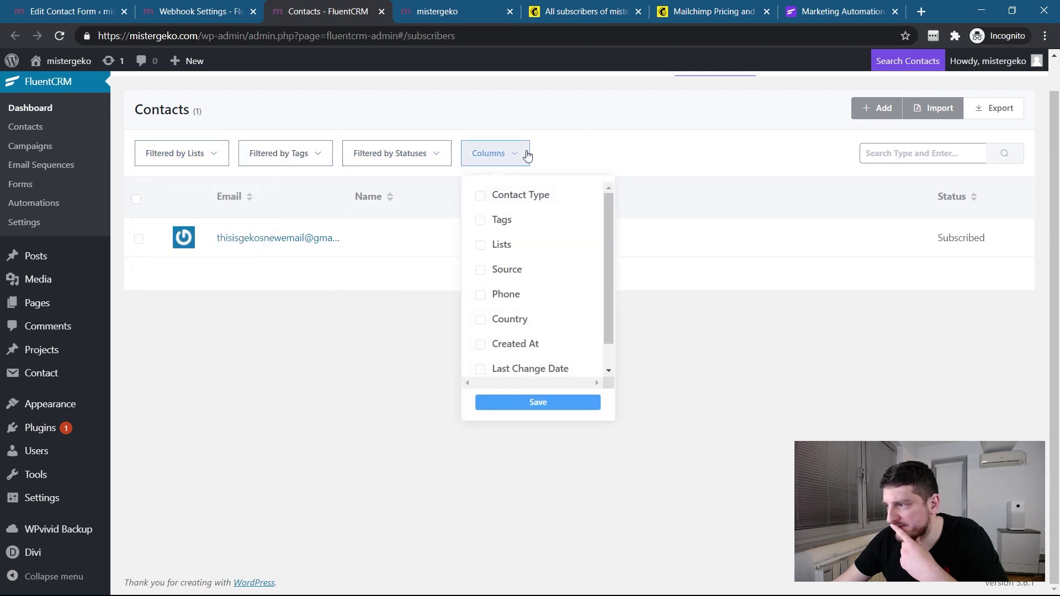
scroll(529, 284, down, 1)
scroll(520, 265, up, 1)
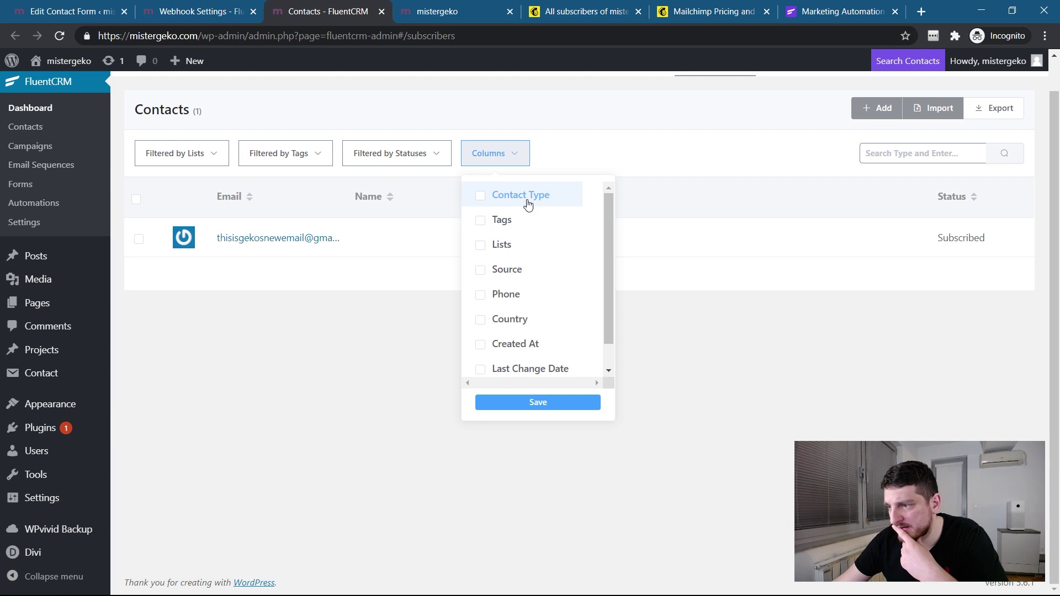
click(757, 293)
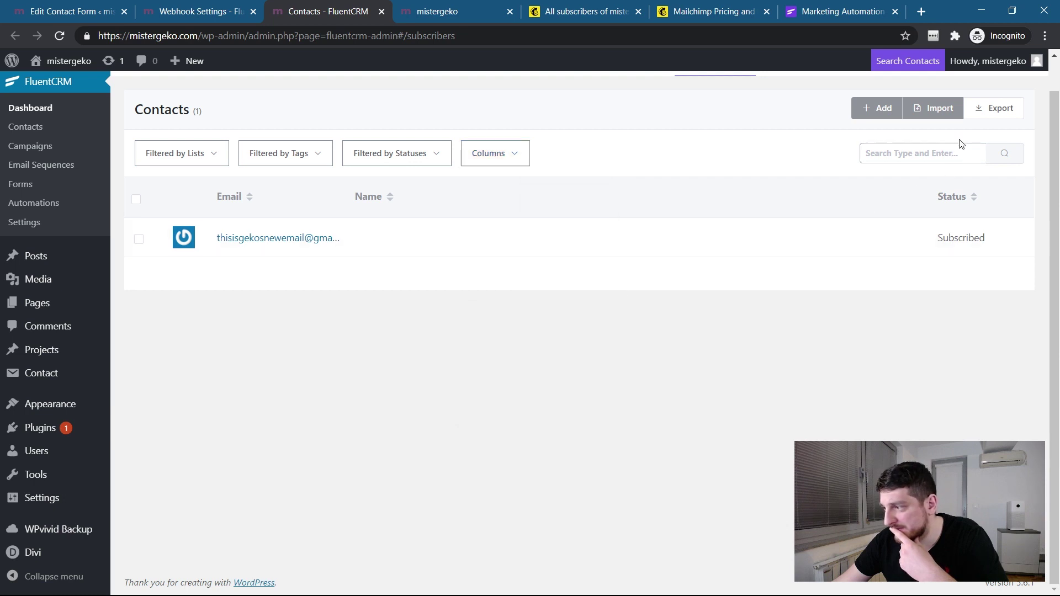
click(866, 105)
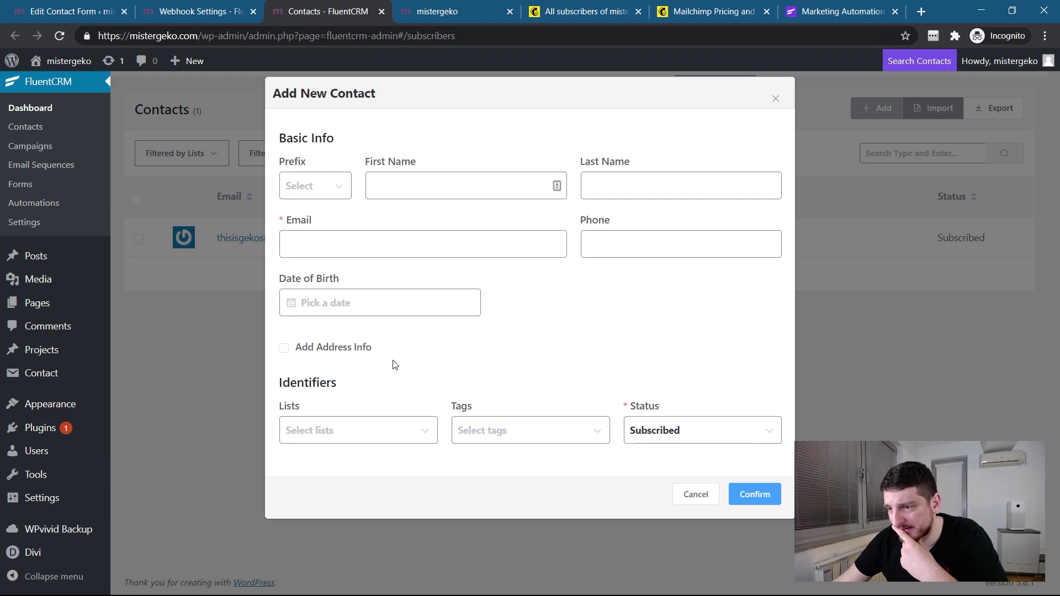
click(489, 180)
click(775, 99)
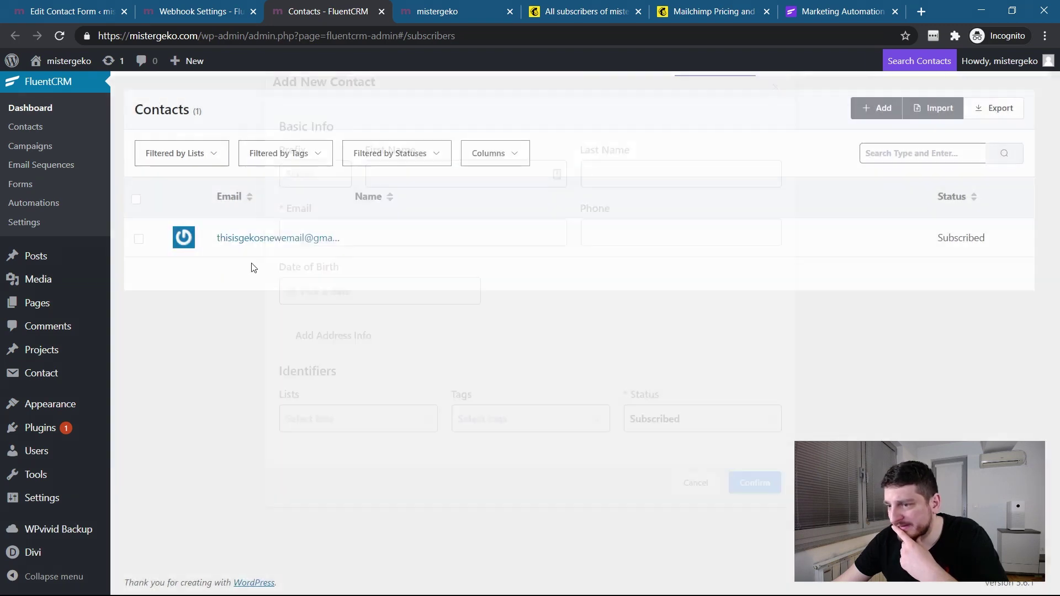
click(276, 241)
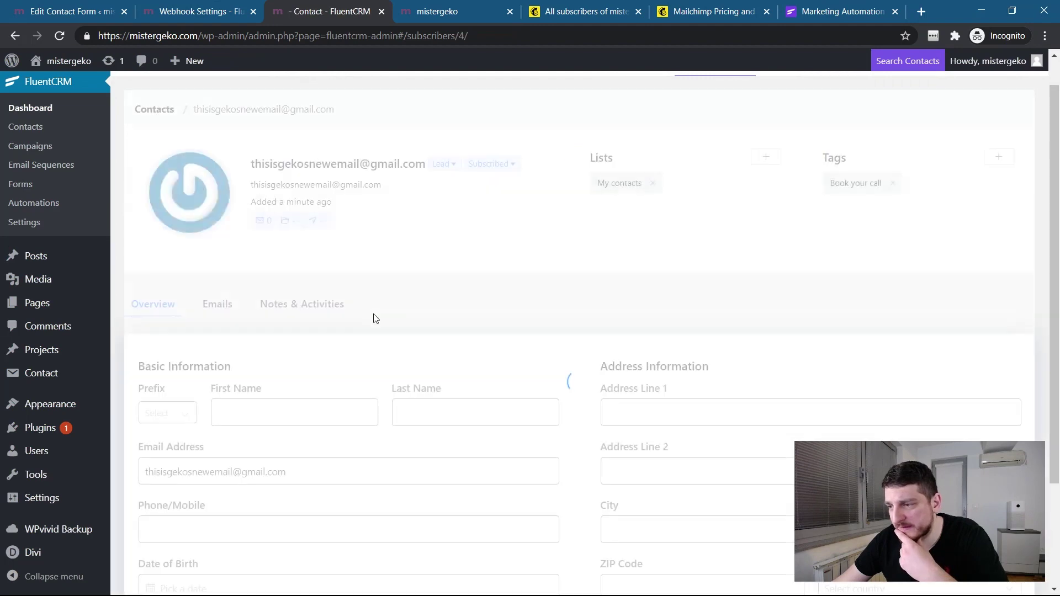
scroll(412, 323, down, 3)
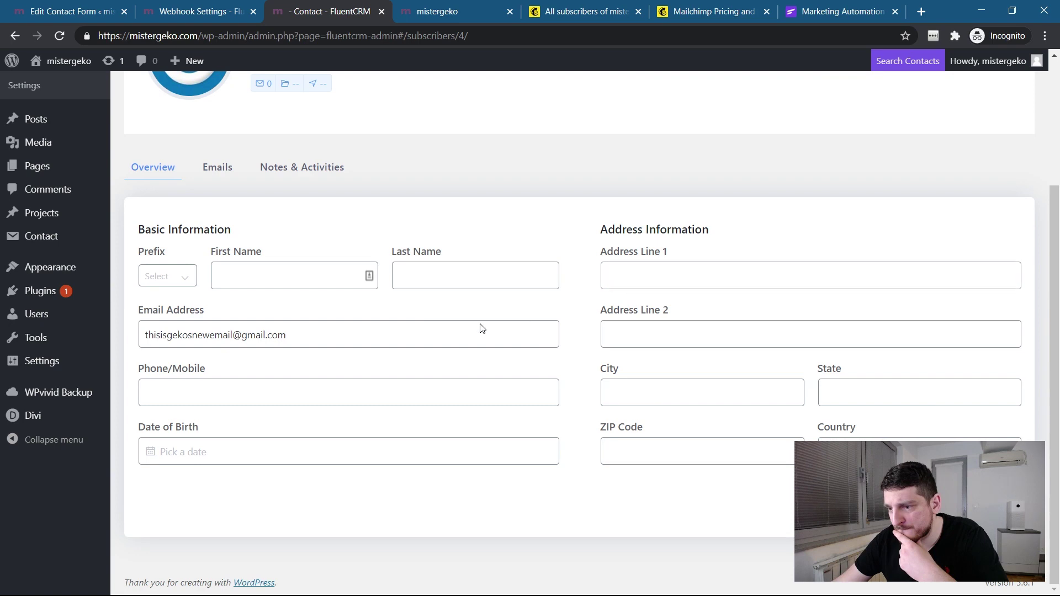
scroll(291, 425, up, 3)
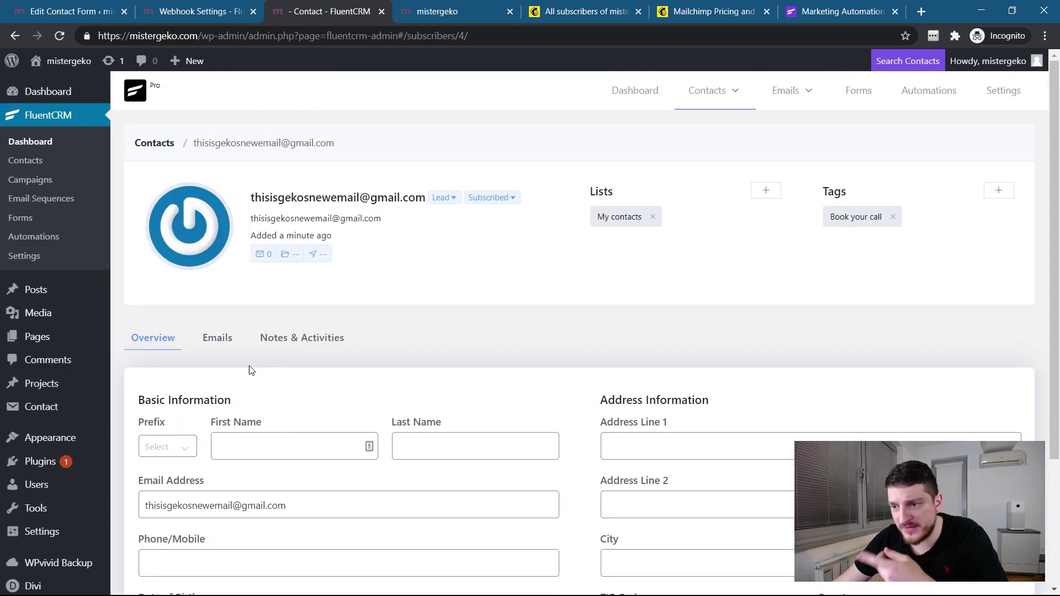
scroll(240, 350, down, 3)
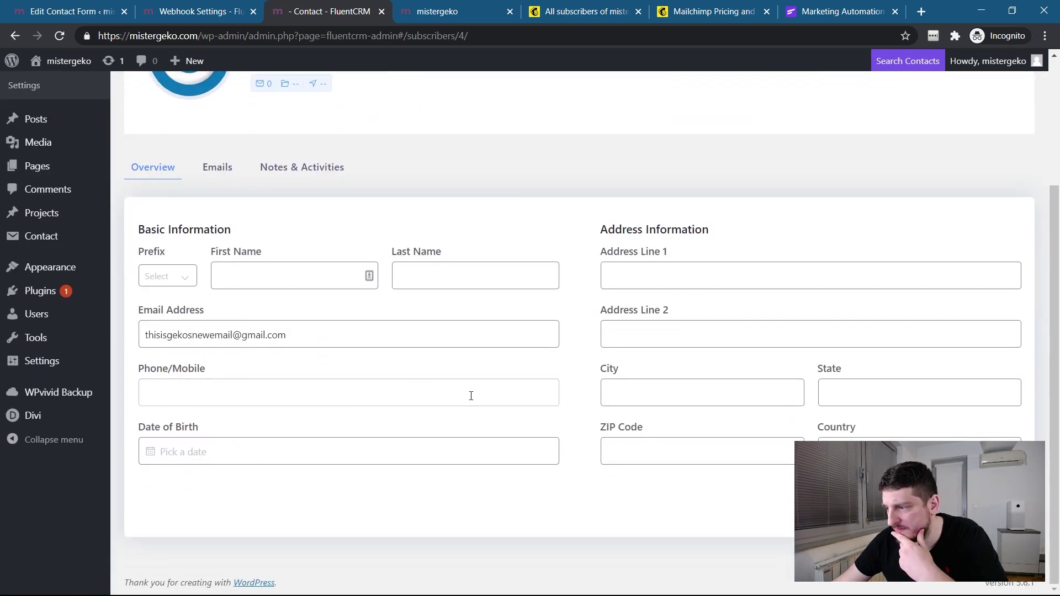
scroll(471, 395, up, 3)
click(155, 143)
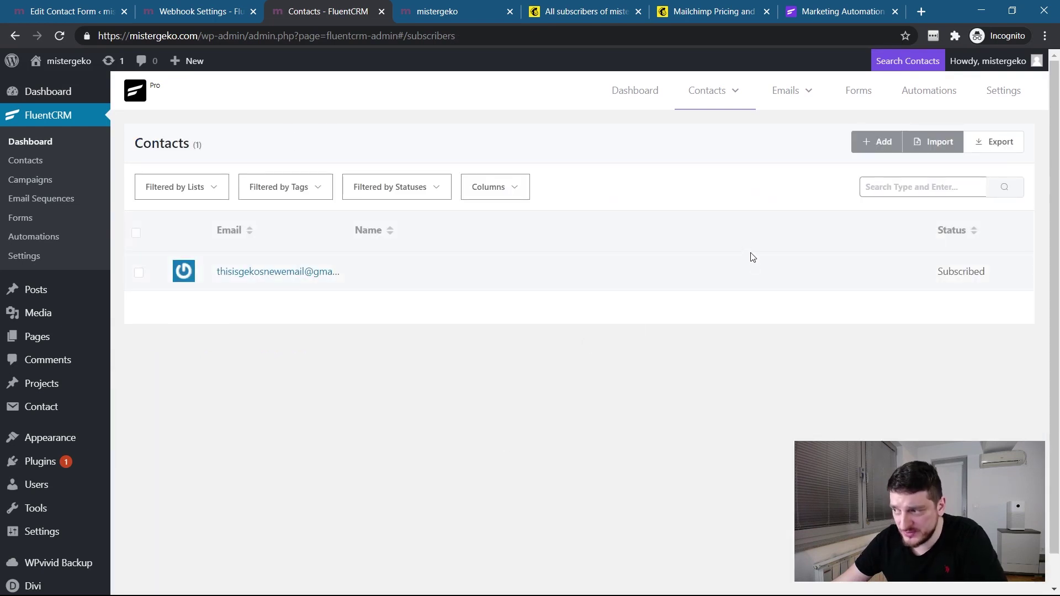
click(503, 189)
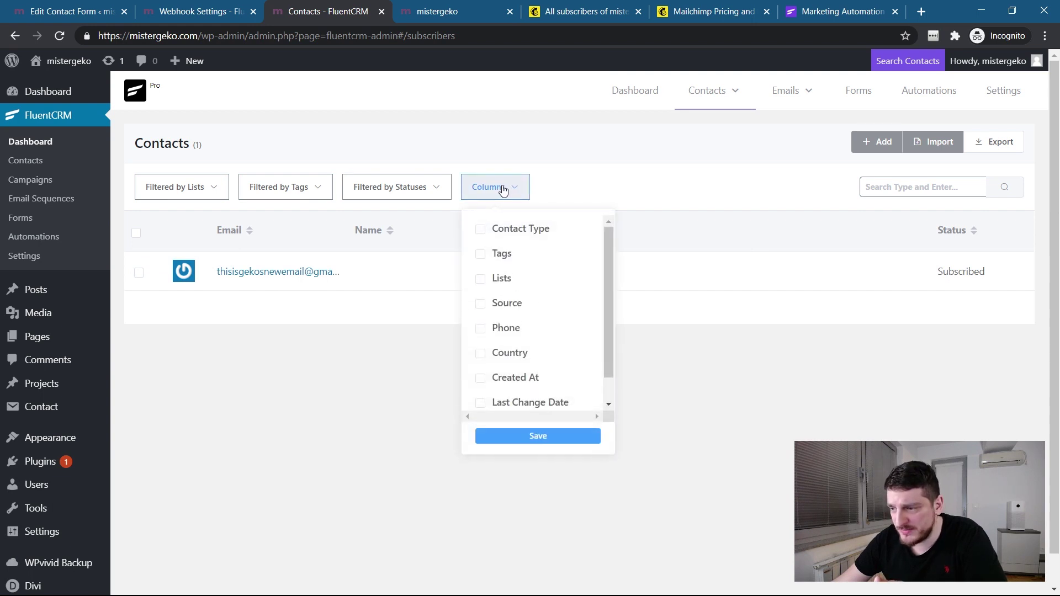
click(503, 189)
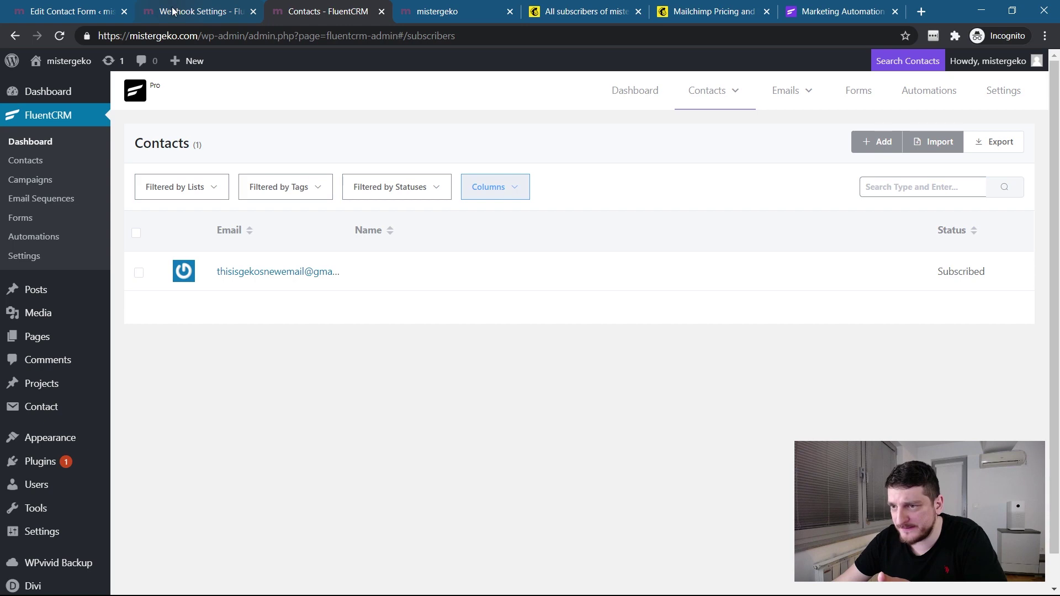
In the form template, change the name mapping from full_name to first_name.
click(71, 11)
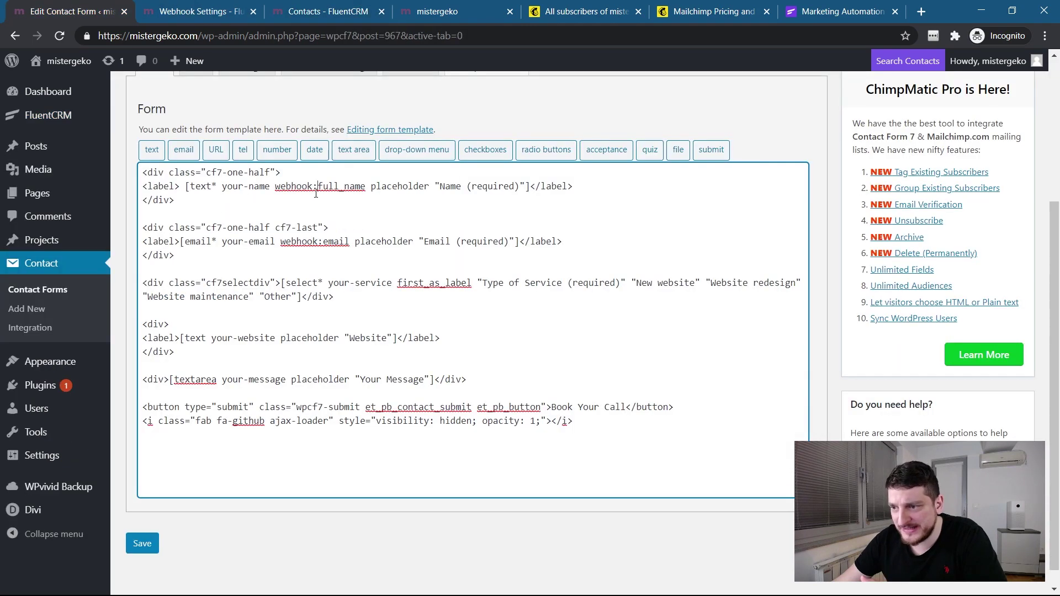
drag(325, 186, 363, 187)
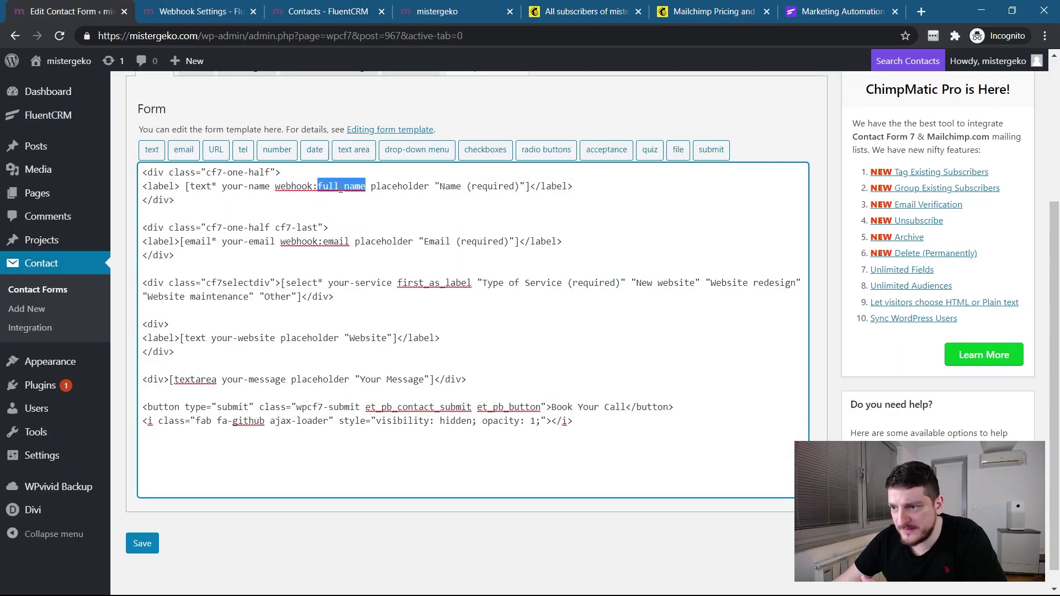
click(341, 187)
key(BackSpace)
key(BackSpace)
key(BackSpace)
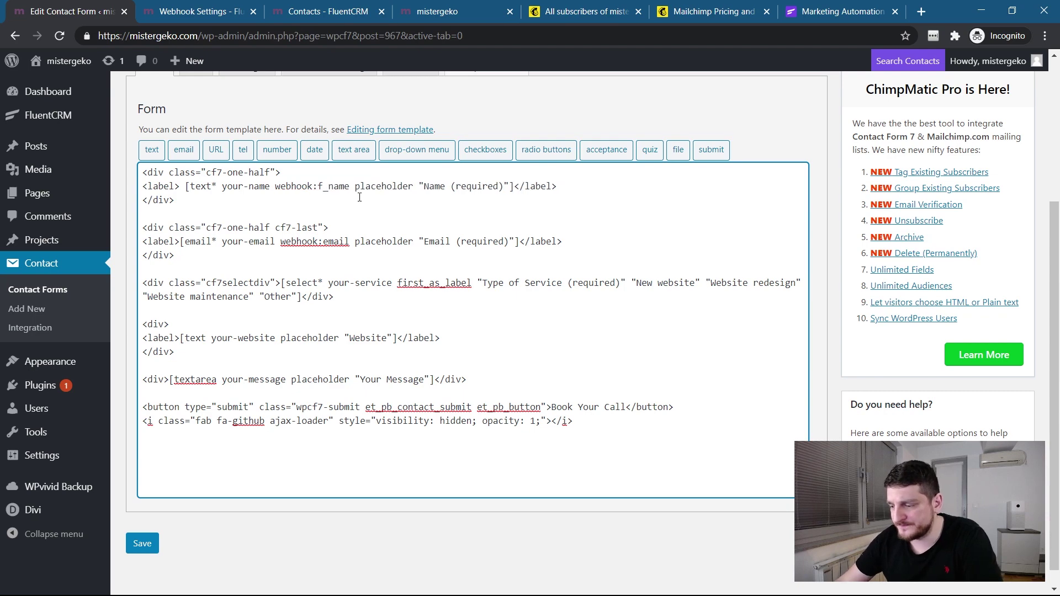
text(irst)
Check the first_name key in FluentCRM webhook settings, save them, then save the form.
click(199, 6)
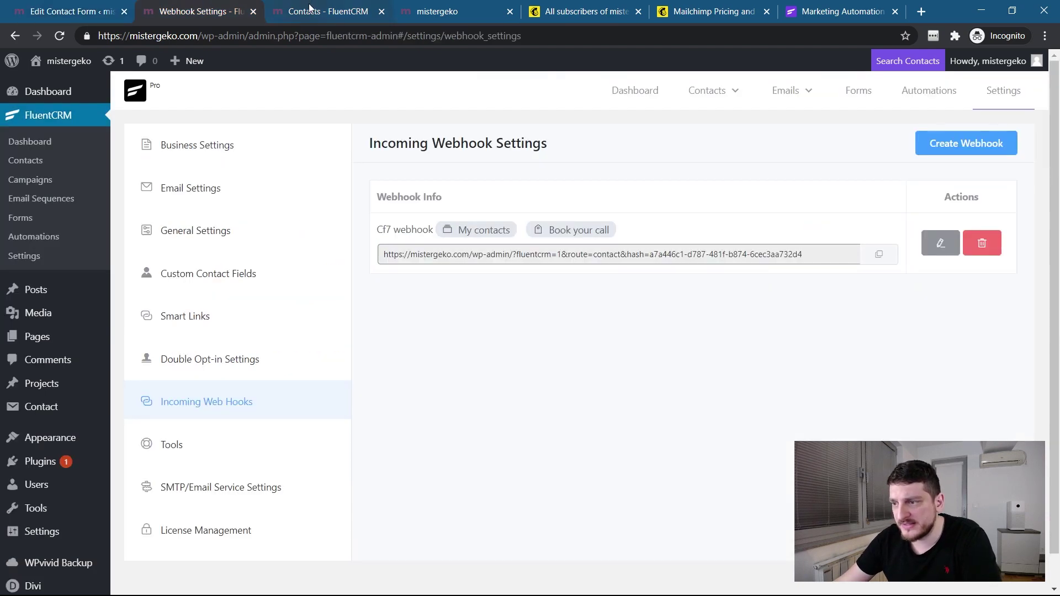
click(929, 244)
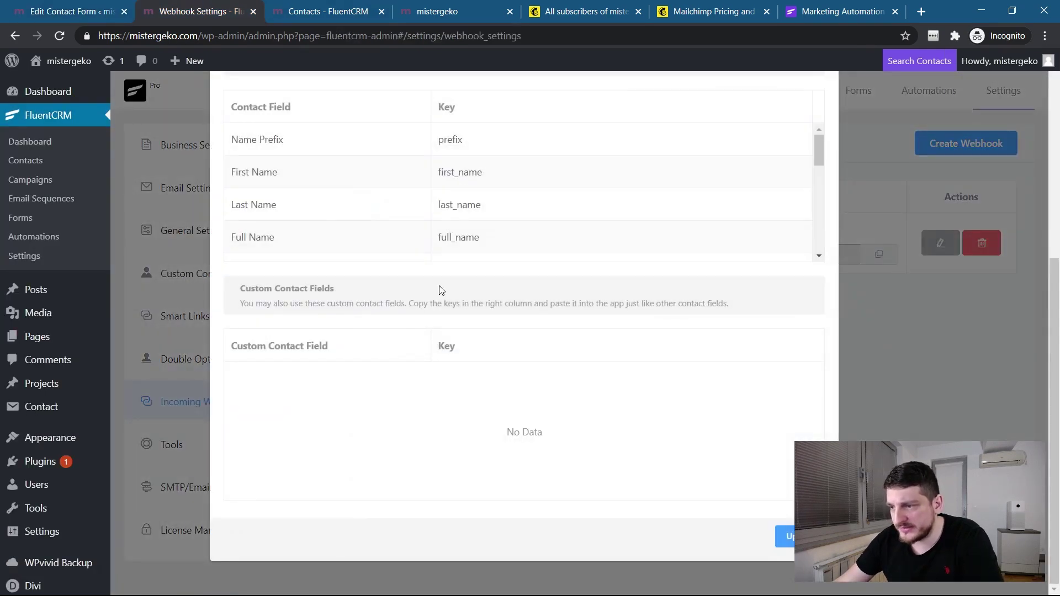
double_click(445, 175)
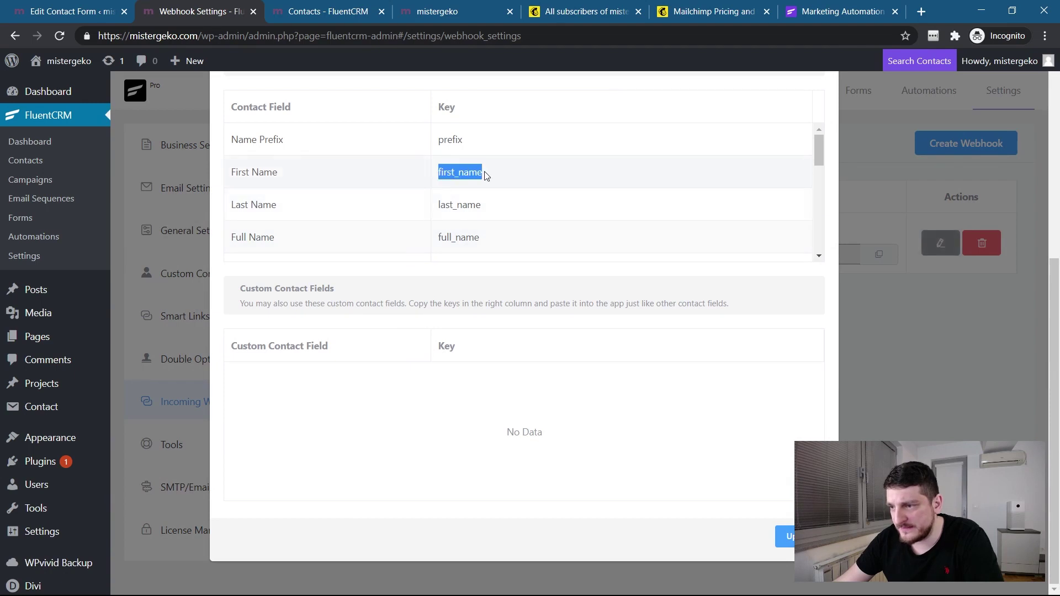
click(326, 6)
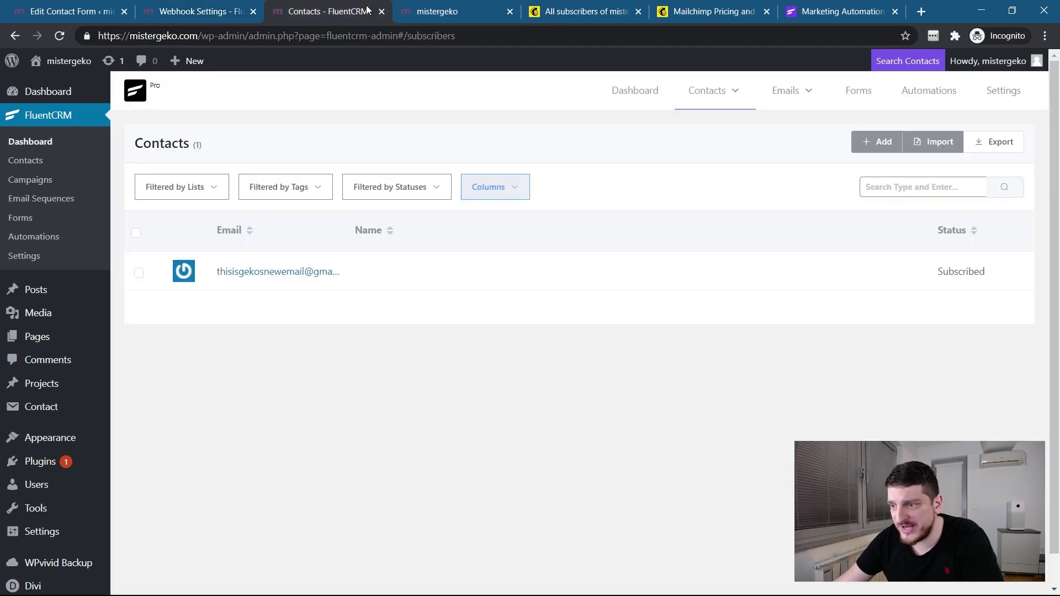
click(175, 8)
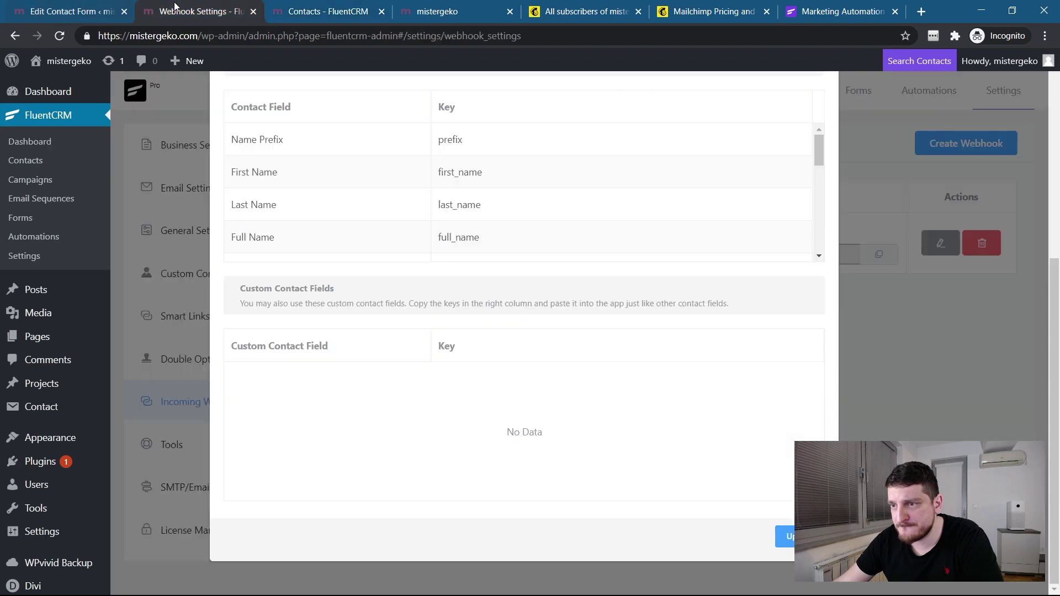
click(789, 533)
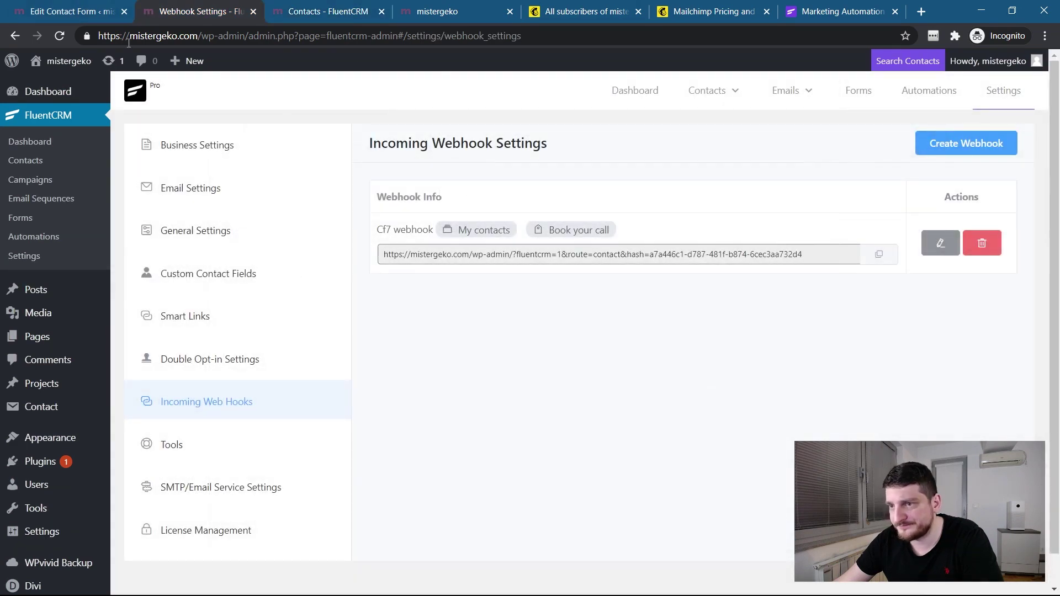
click(66, 11)
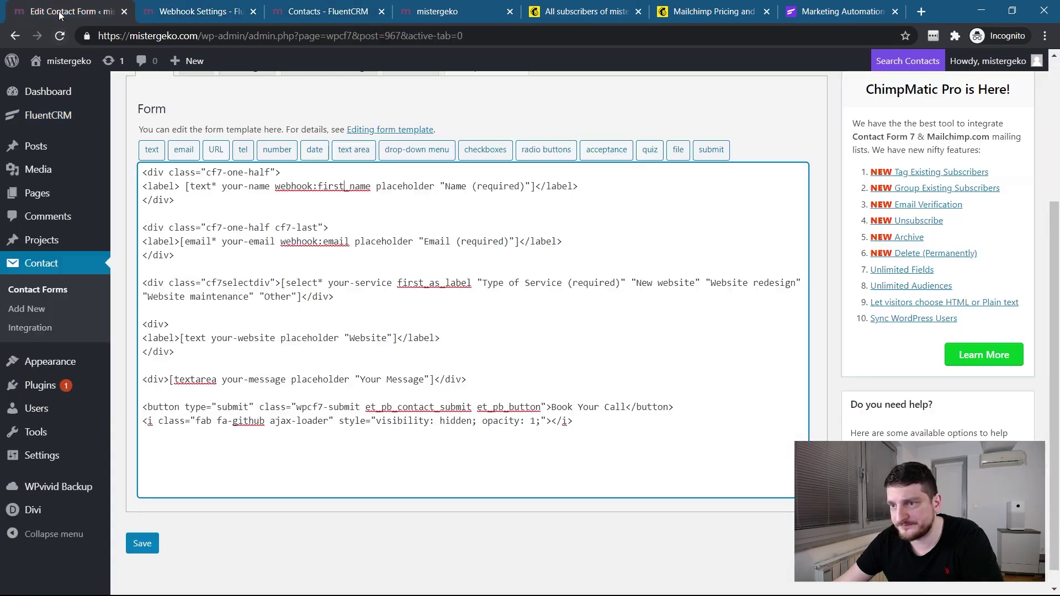
click(144, 543)
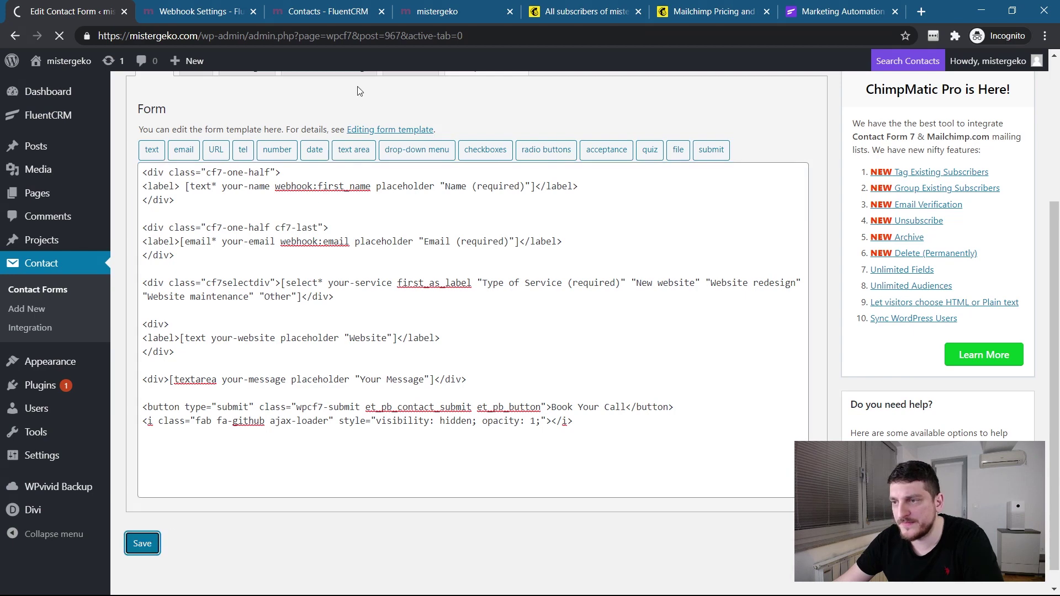
Reload the live site and enter a test name and e-mail in the booking form.
click(436, 12)
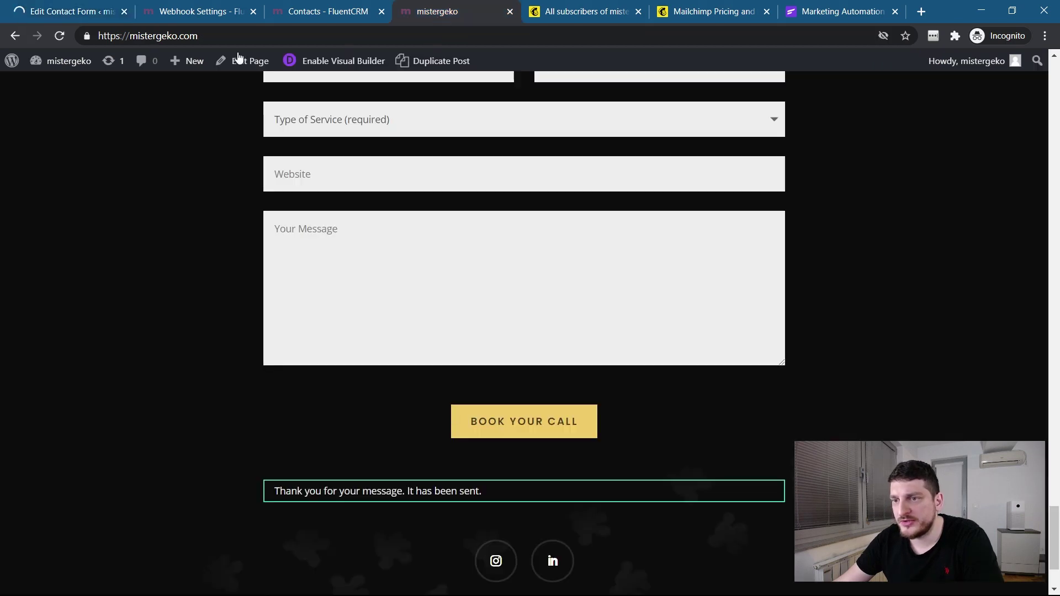
click(60, 35)
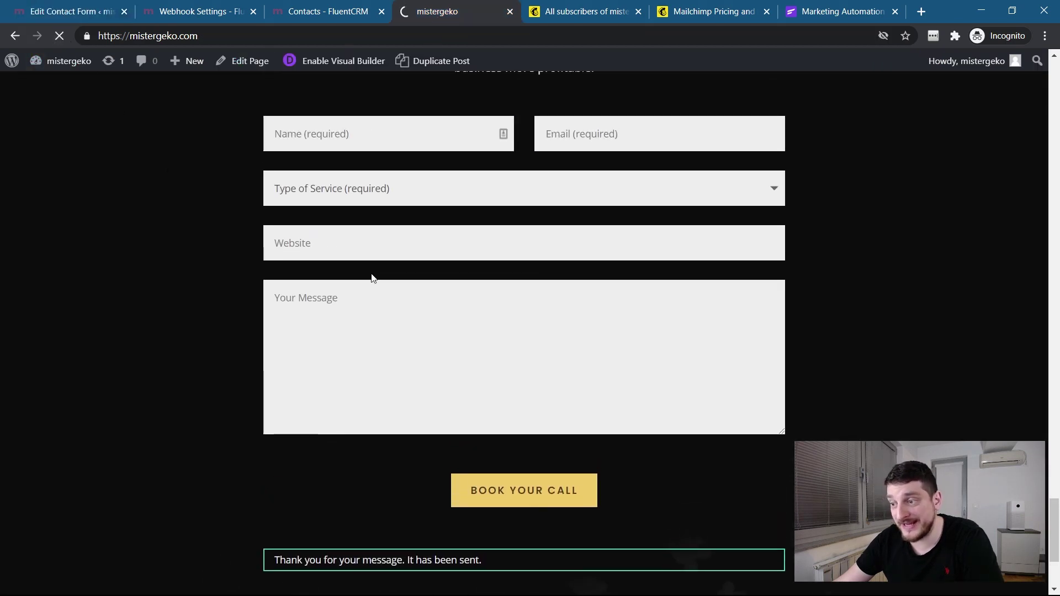
click(367, 144)
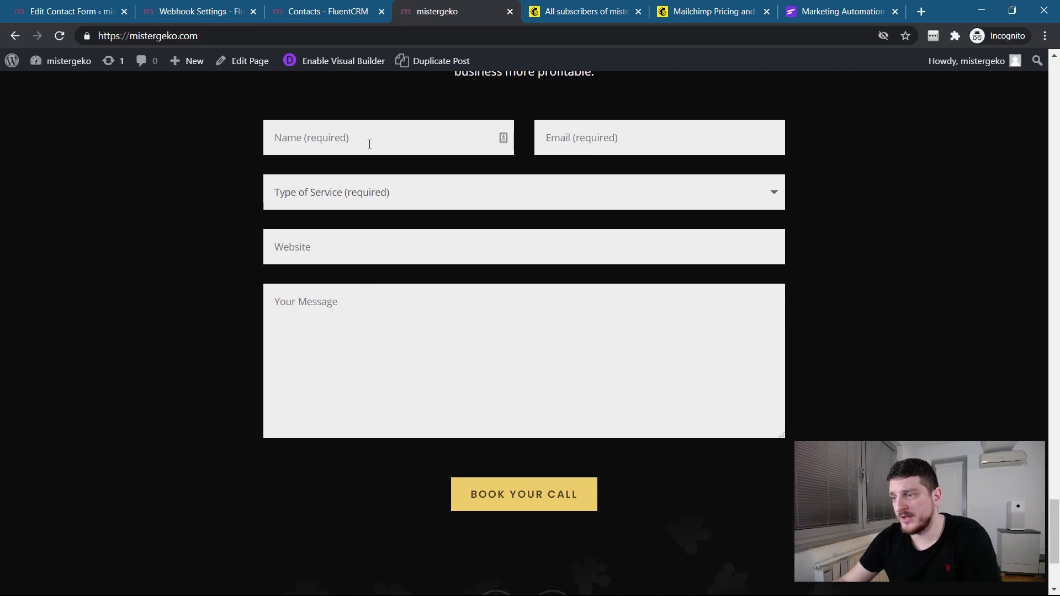
text(gekos new name)
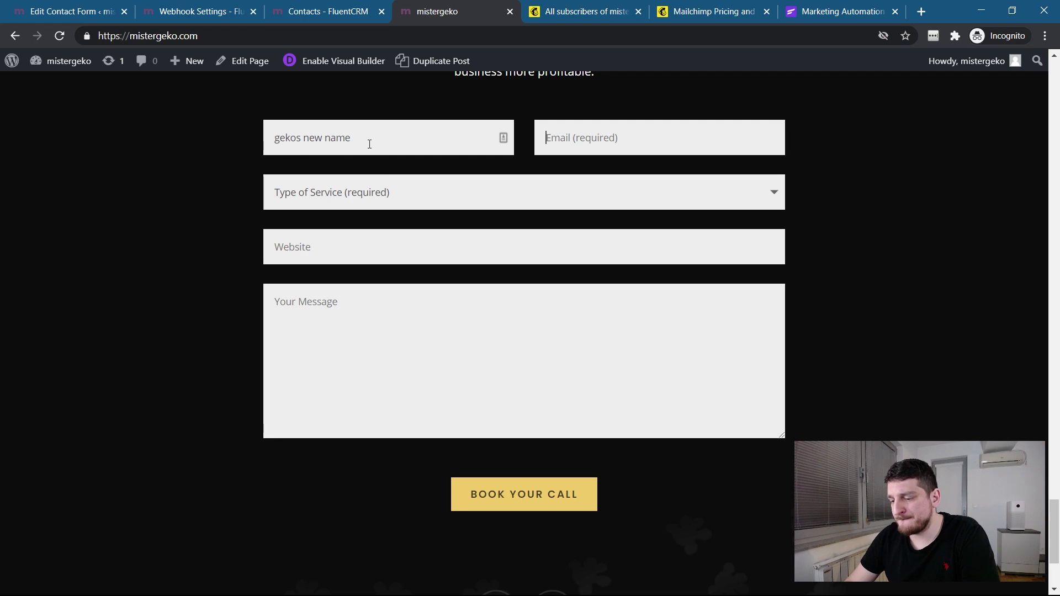
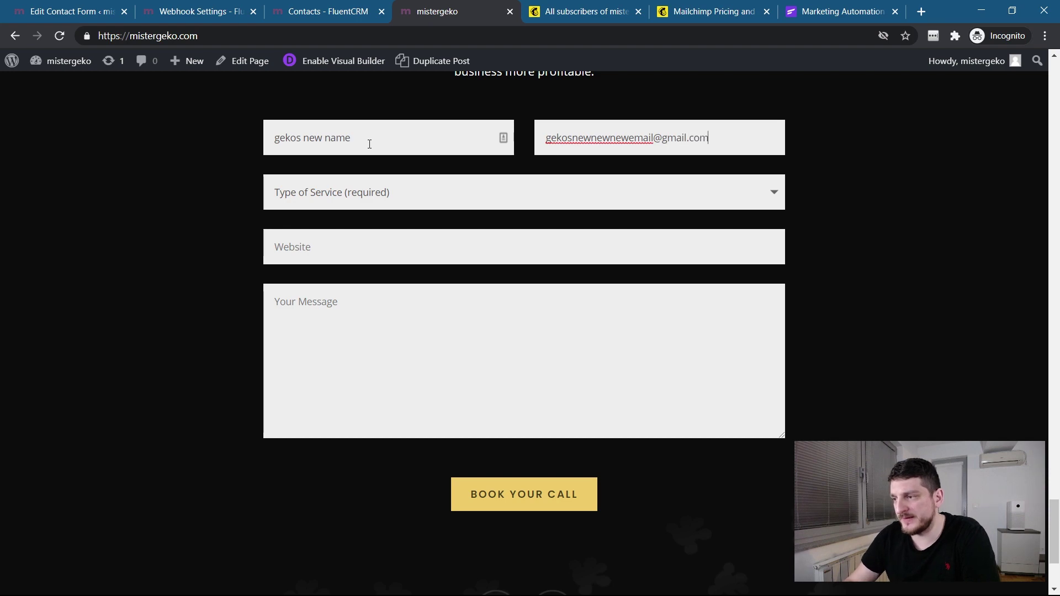
key(Tab)
Choose New website, enter website 'weere' and message 'waewaewe', and submit Book Your Call.
click(322, 204)
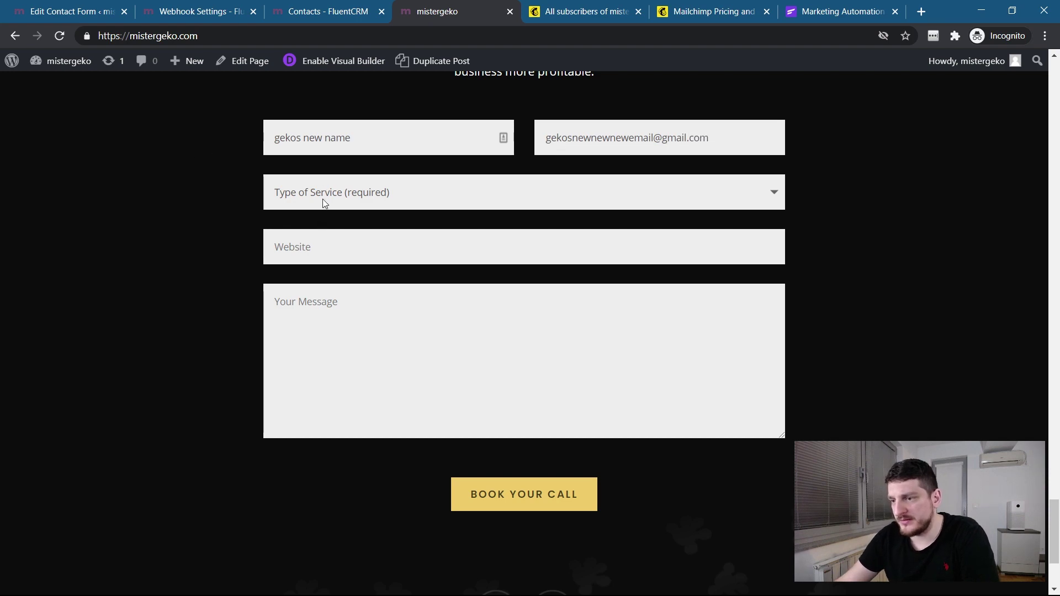
click(317, 243)
click(319, 250)
text(wee)
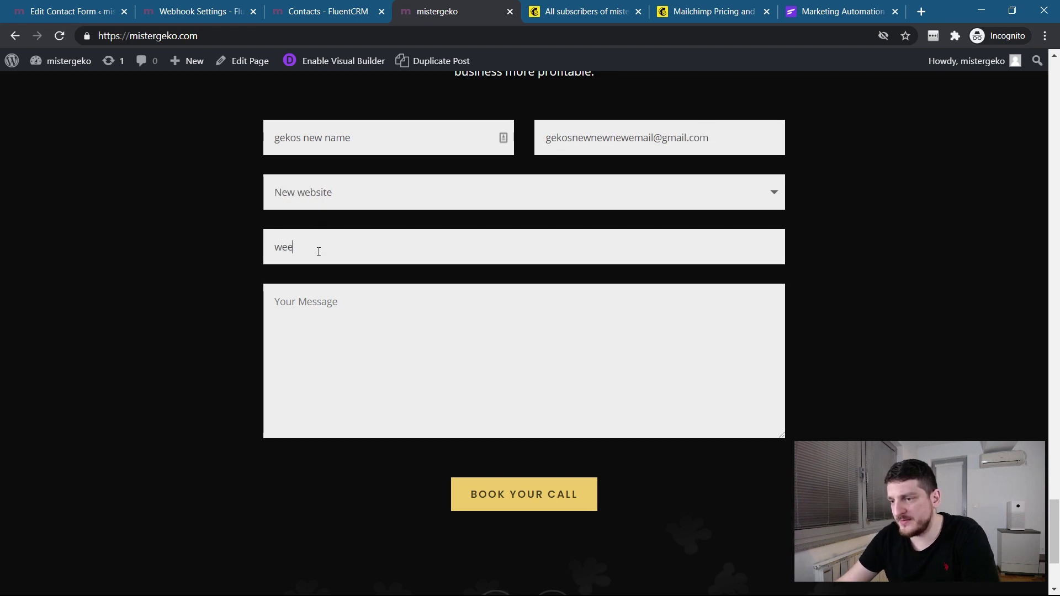
text(re)
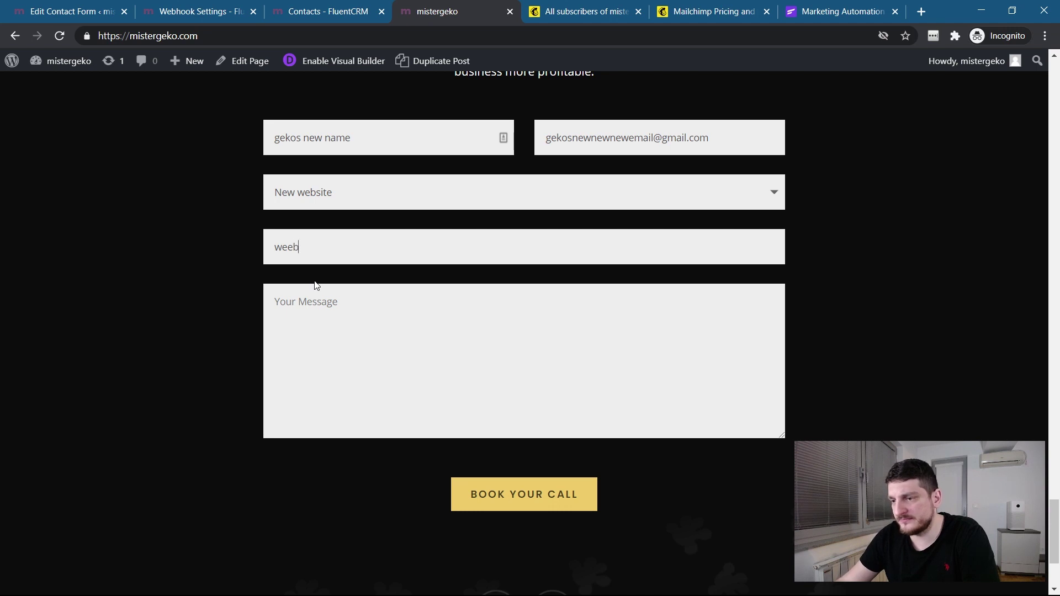
click(326, 299)
text(waewaewe)
click(497, 500)
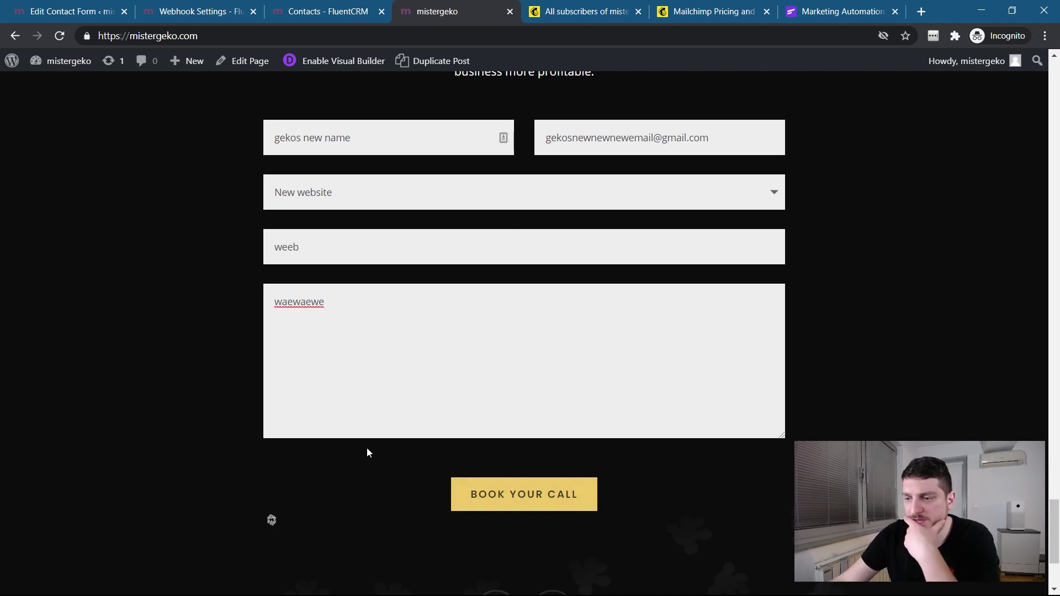
scroll(364, 448, down, 1)
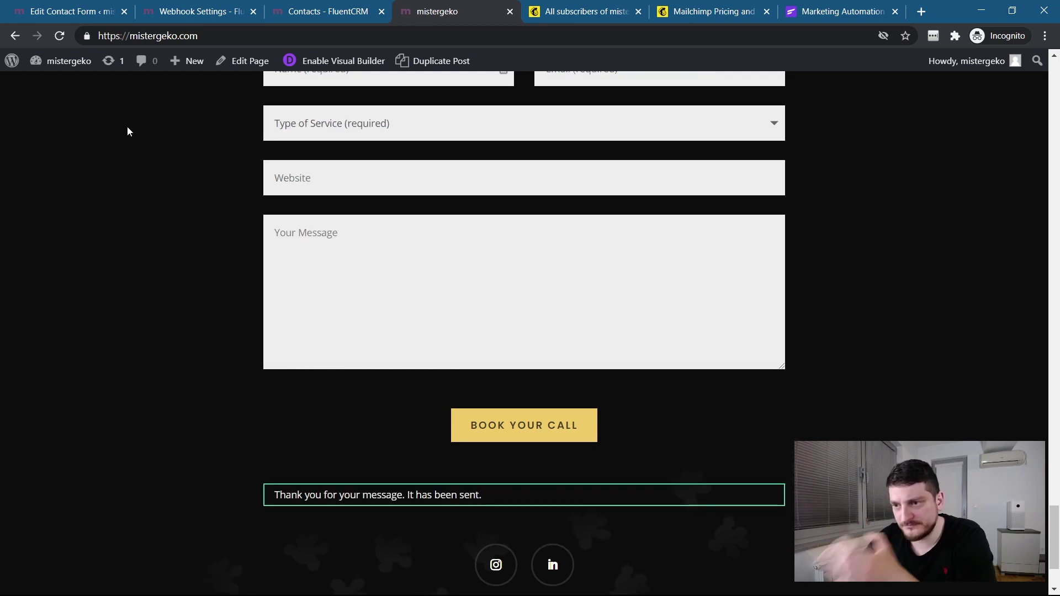
Reload the FluentCRM contacts list and sort it by Name.
click(142, 17)
click(307, 14)
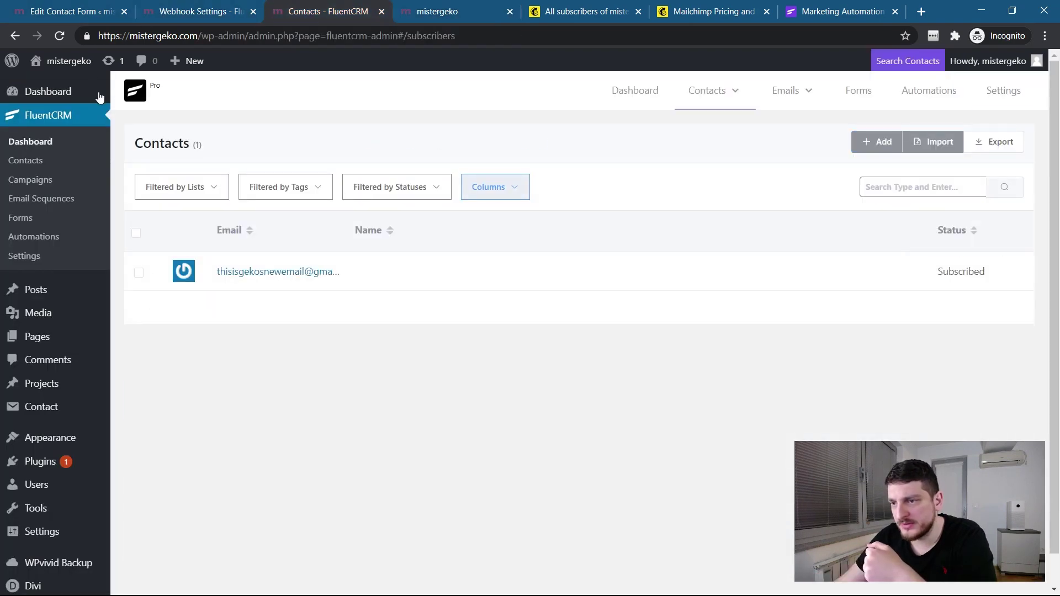
key(F5)
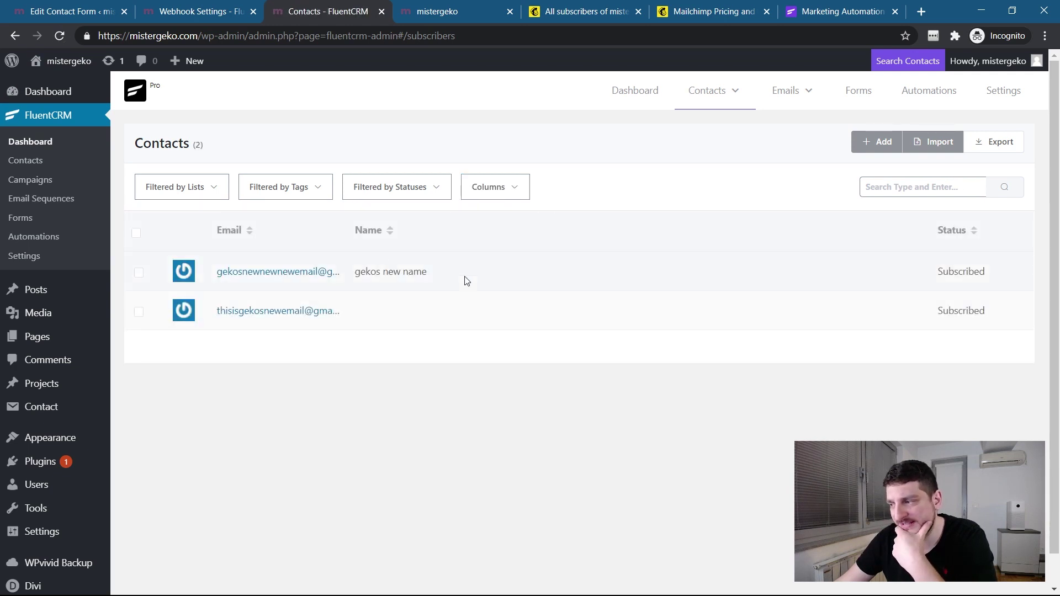
click(486, 236)
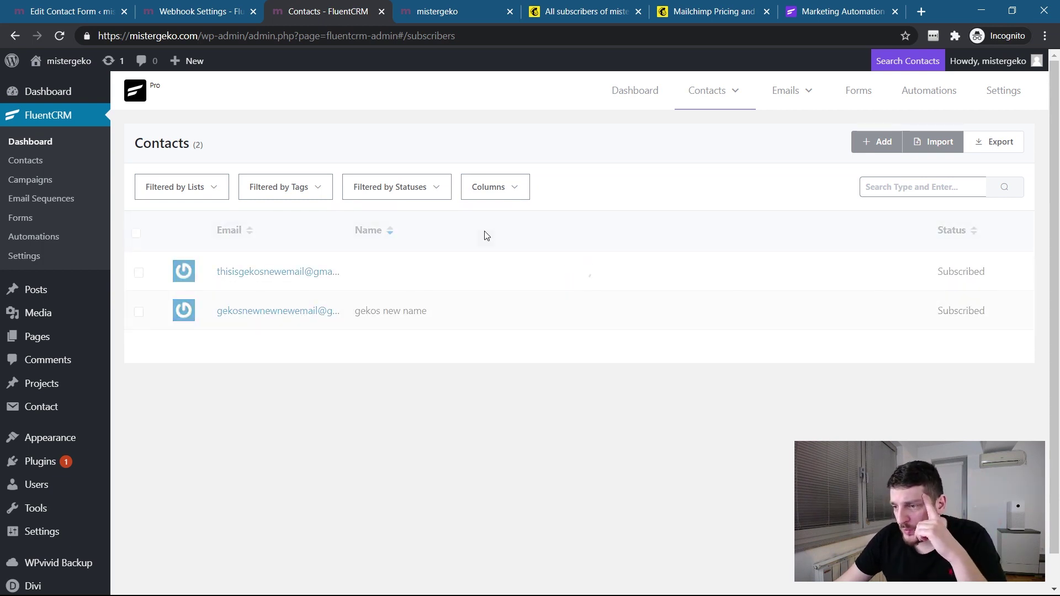
Glance at the table column choices and the webhook settings, then return to Contacts.
click(499, 188)
scroll(525, 309, down, 1)
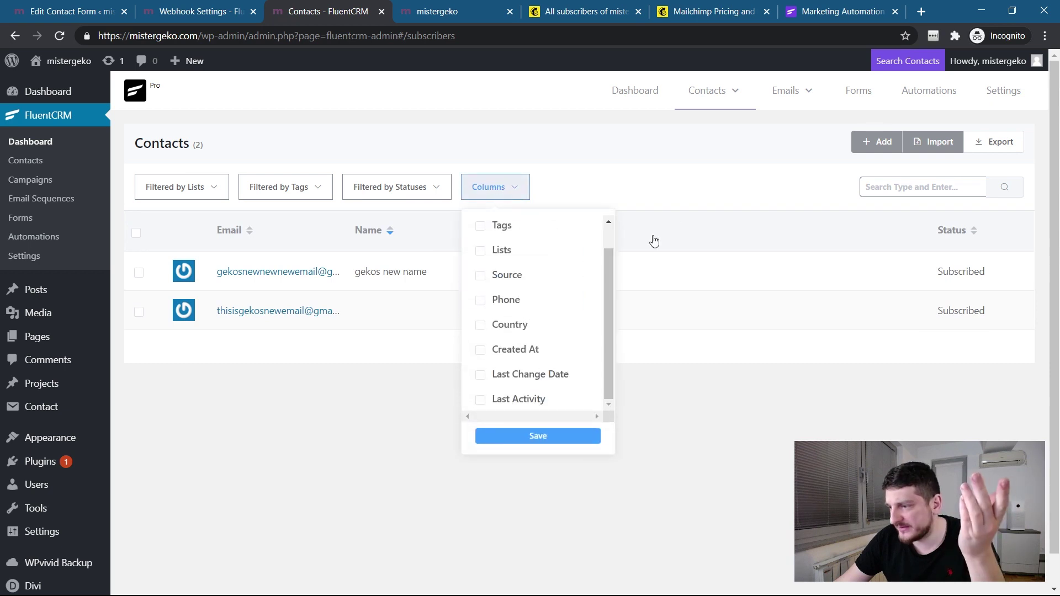
click(674, 189)
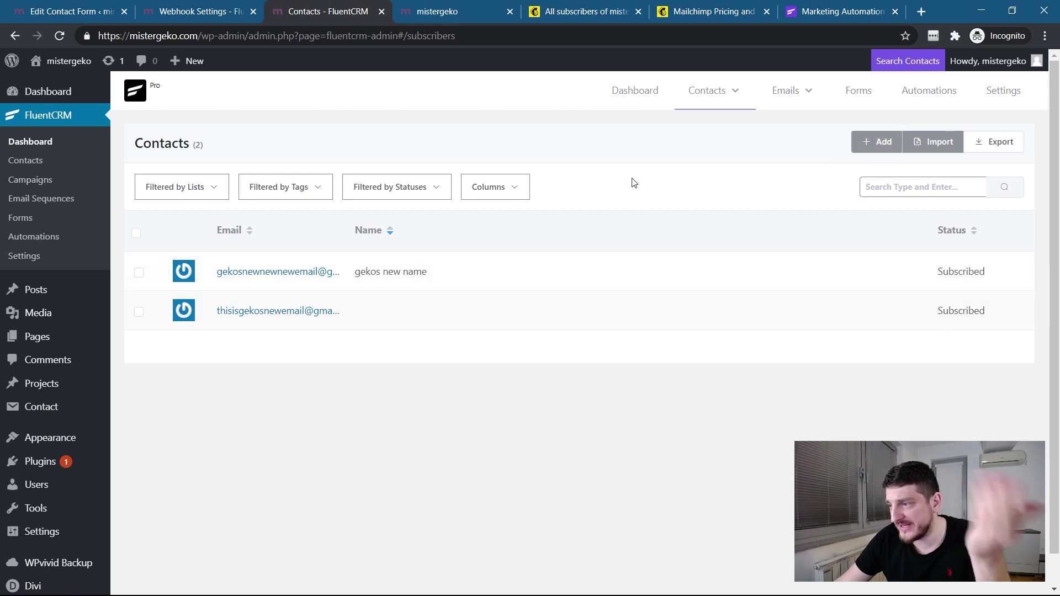
click(182, 20)
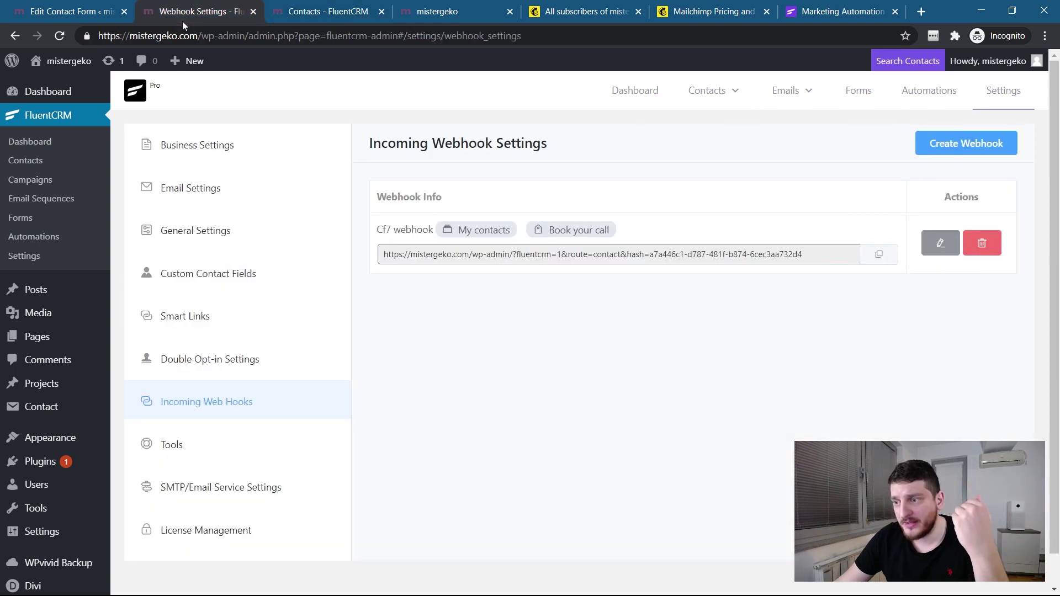
click(278, 16)
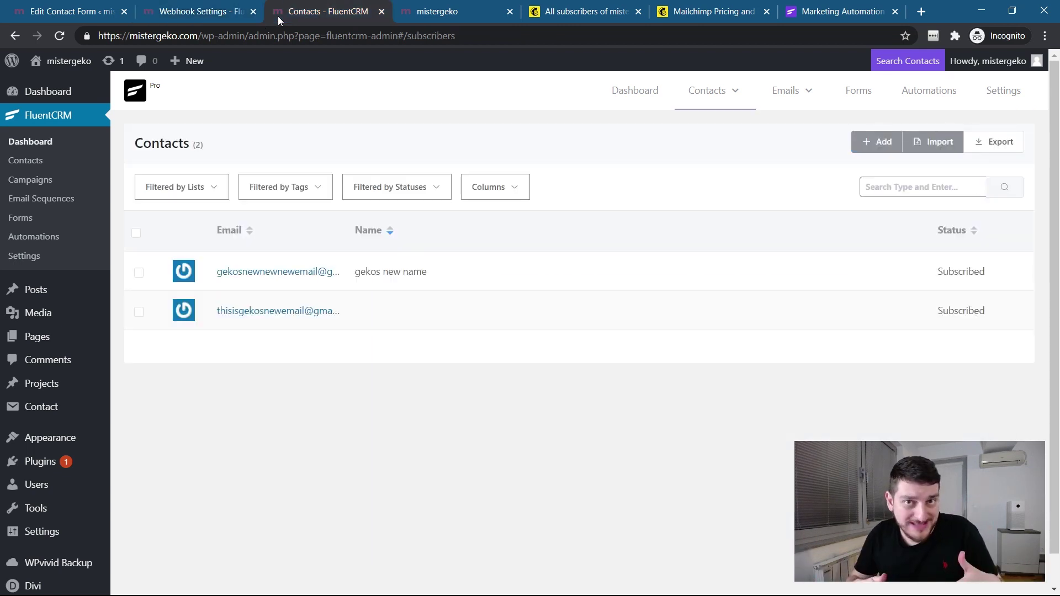